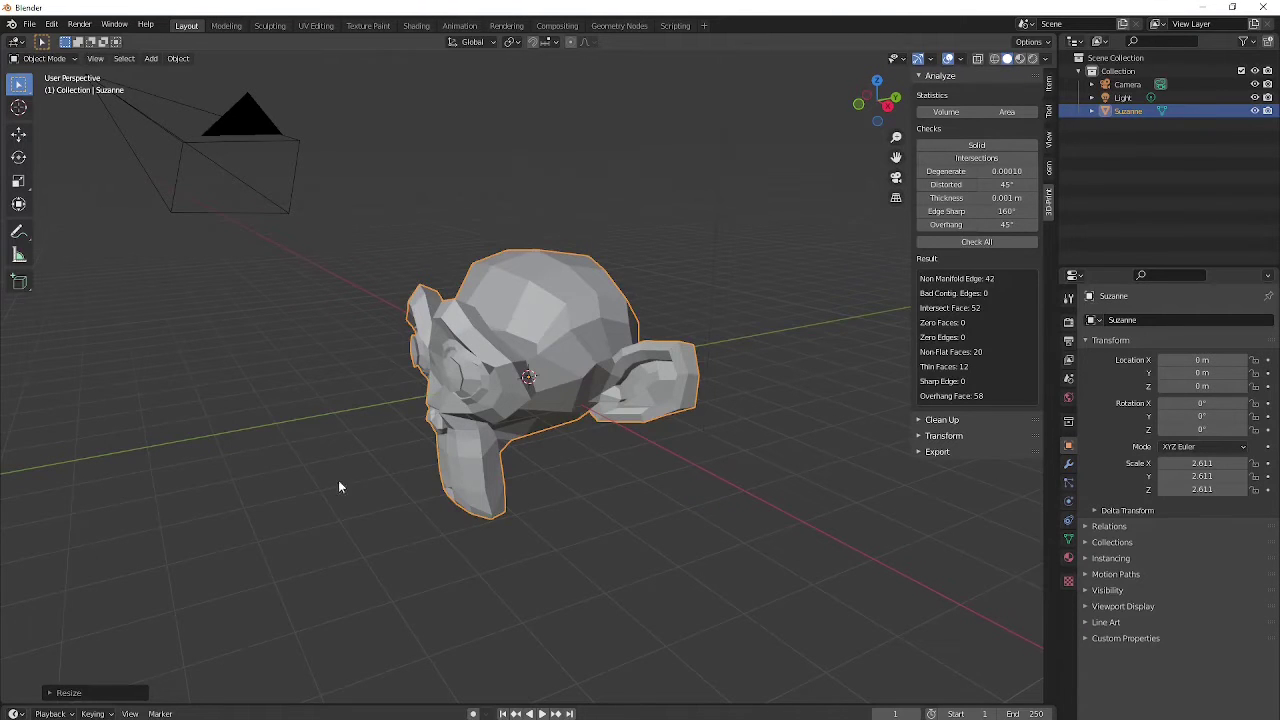
- In Edit Mode, delete a single face from Suzanne's head with X > Faces
{"action": "middle_click_drag", "start_coordinate": [338, 487], "coordinate": [289, 493]}
{"action": "scroll", "coordinate": [315, 476], "scroll_direction": "up", "scroll_amount": 5}
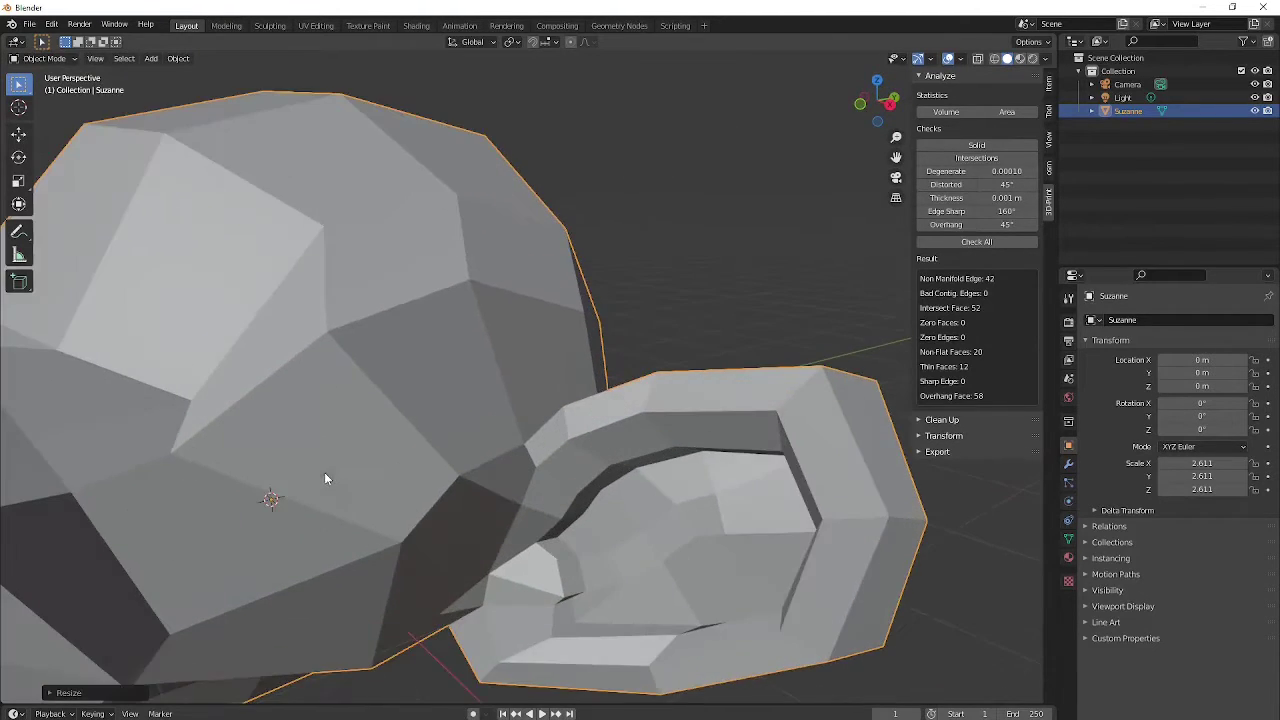
{"action": "scroll", "coordinate": [491, 451], "scroll_direction": "up", "scroll_amount": 8}
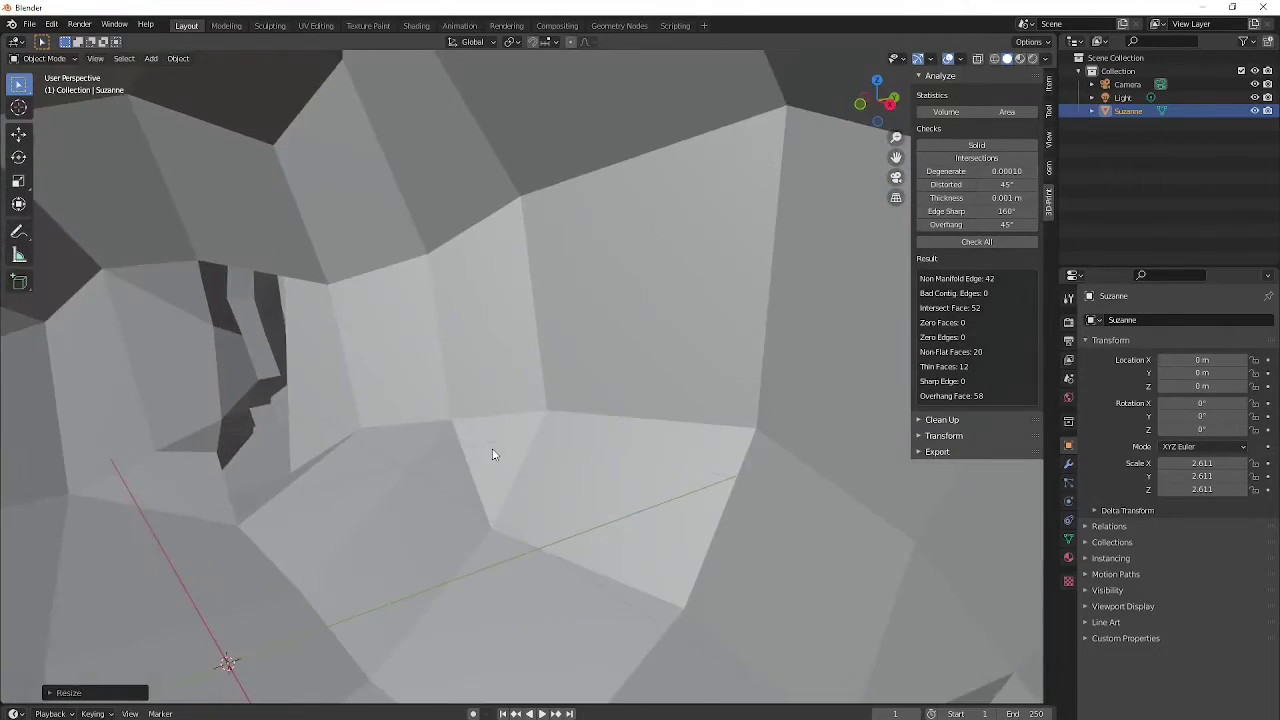
{"action": "middle_click_drag", "start_coordinate": [491, 451], "coordinate": [493, 345]}
{"action": "scroll", "coordinate": [397, 411], "scroll_direction": "up", "scroll_amount": 2}
{"action": "scroll", "coordinate": [353, 387], "scroll_direction": "down", "scroll_amount": 4}
{"action": "key", "text": "Tab"}
{"action": "left_click", "coordinate": [475, 340]}
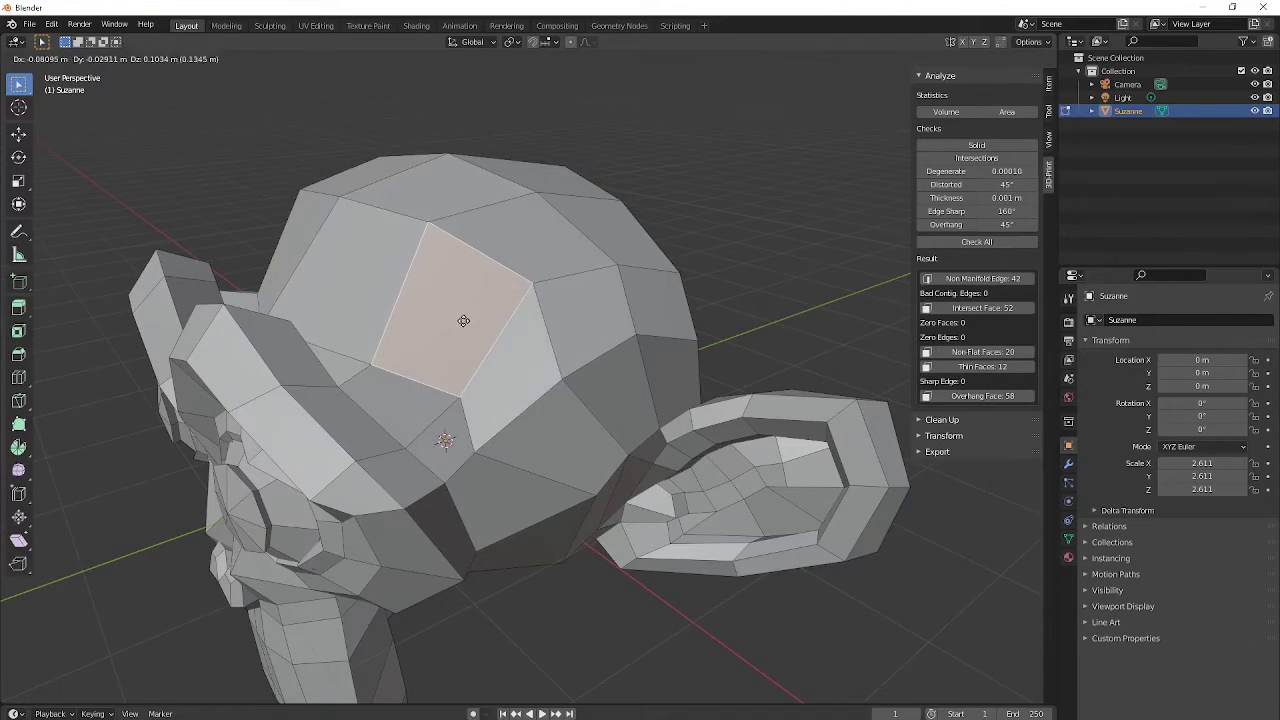
{"action": "middle_click_drag", "start_coordinate": [467, 324], "coordinate": [449, 539]}
{"action": "key", "text": "x"}
{"action": "left_click", "coordinate": [431, 327]}
- Select two more faces on the head, then return to Object Mode
{"action": "left_click", "coordinate": [479, 352]}
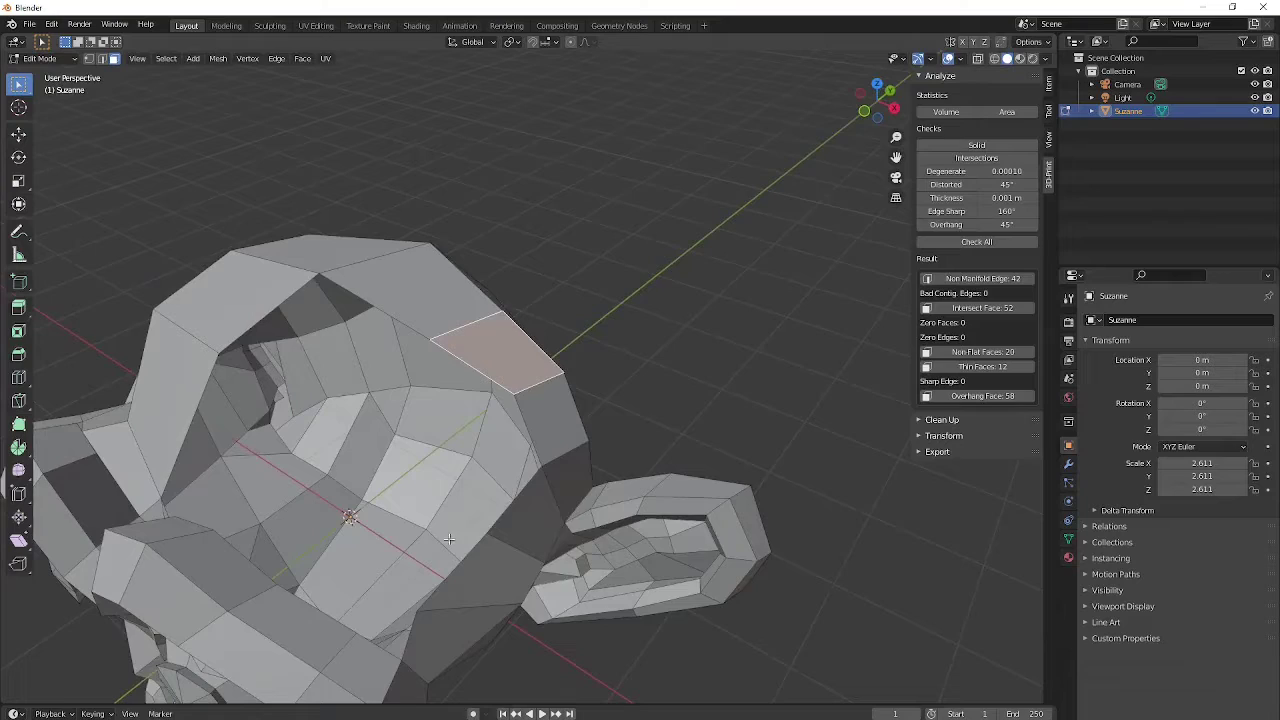
{"action": "middle_click_drag", "start_coordinate": [459, 441], "coordinate": [560, 320]}
{"action": "left_click", "coordinate": [431, 400]}
{"action": "scroll", "coordinate": [428, 388], "scroll_direction": "down", "scroll_amount": 2}
{"action": "key", "text": "Tab"}
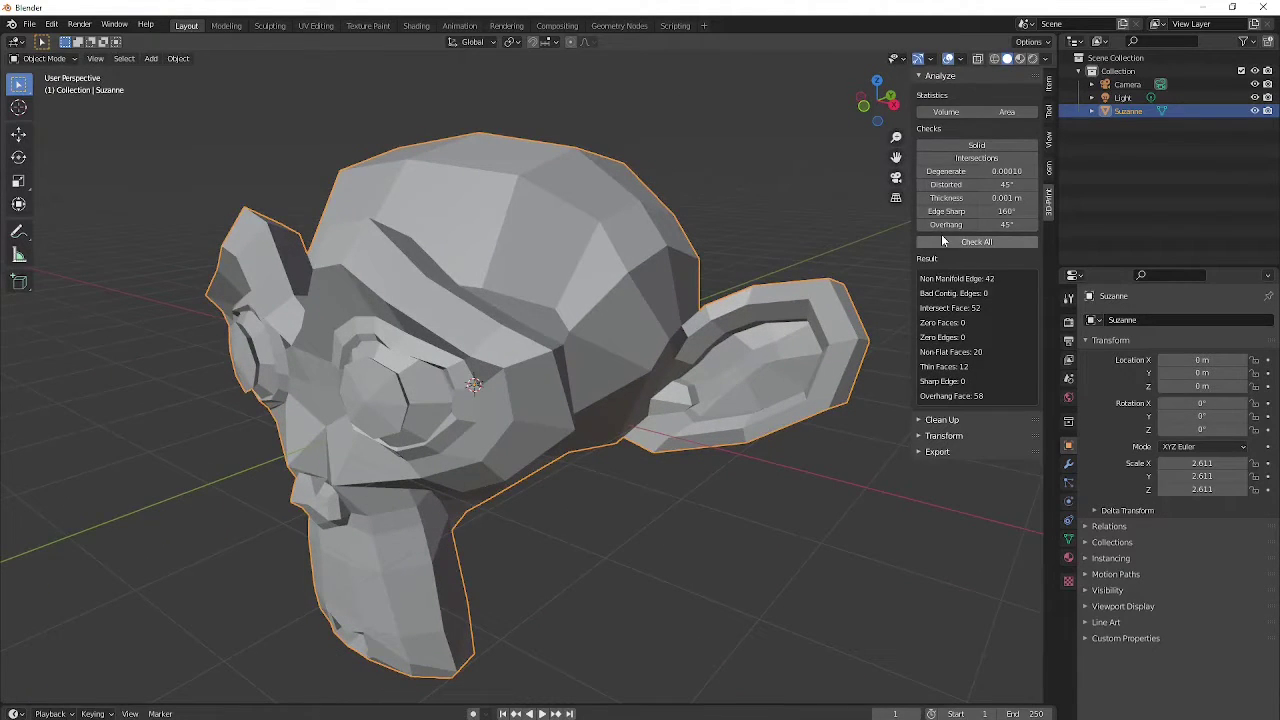
- Run Check All, then apply Make Manifold from the Clean Up options
{"action": "left_click", "coordinate": [955, 243]}
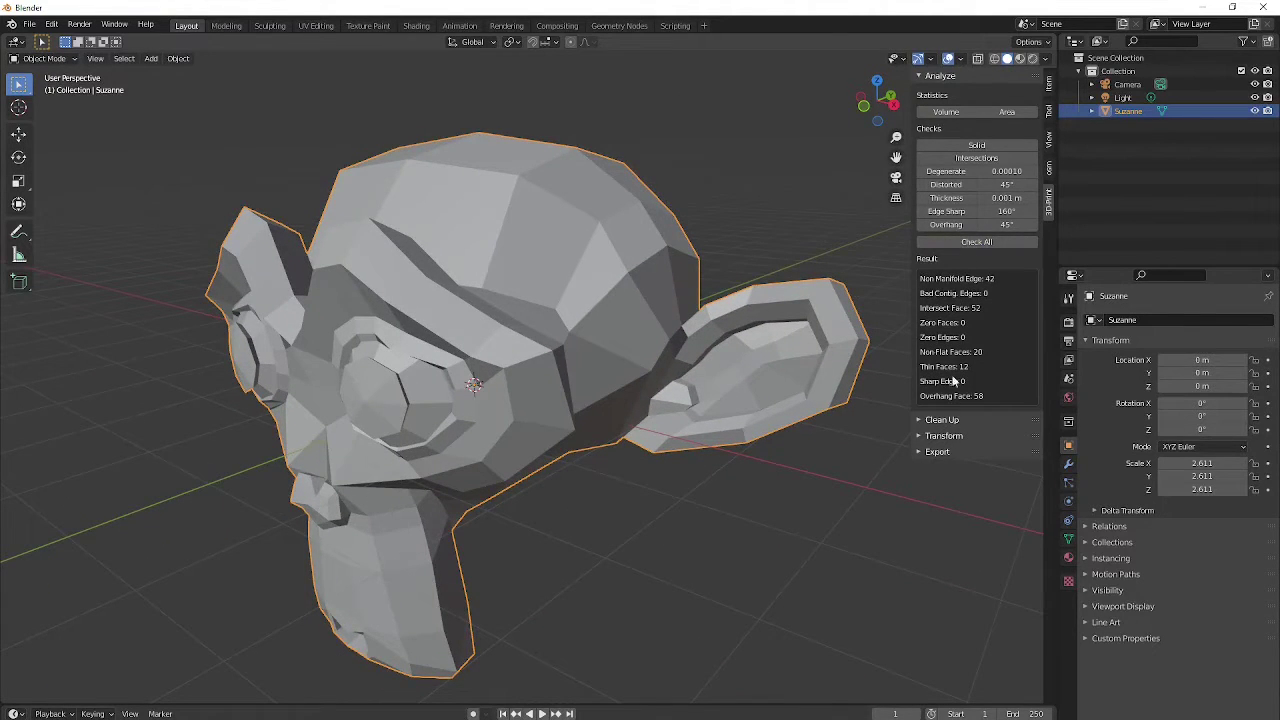
{"action": "left_click", "coordinate": [922, 420]}
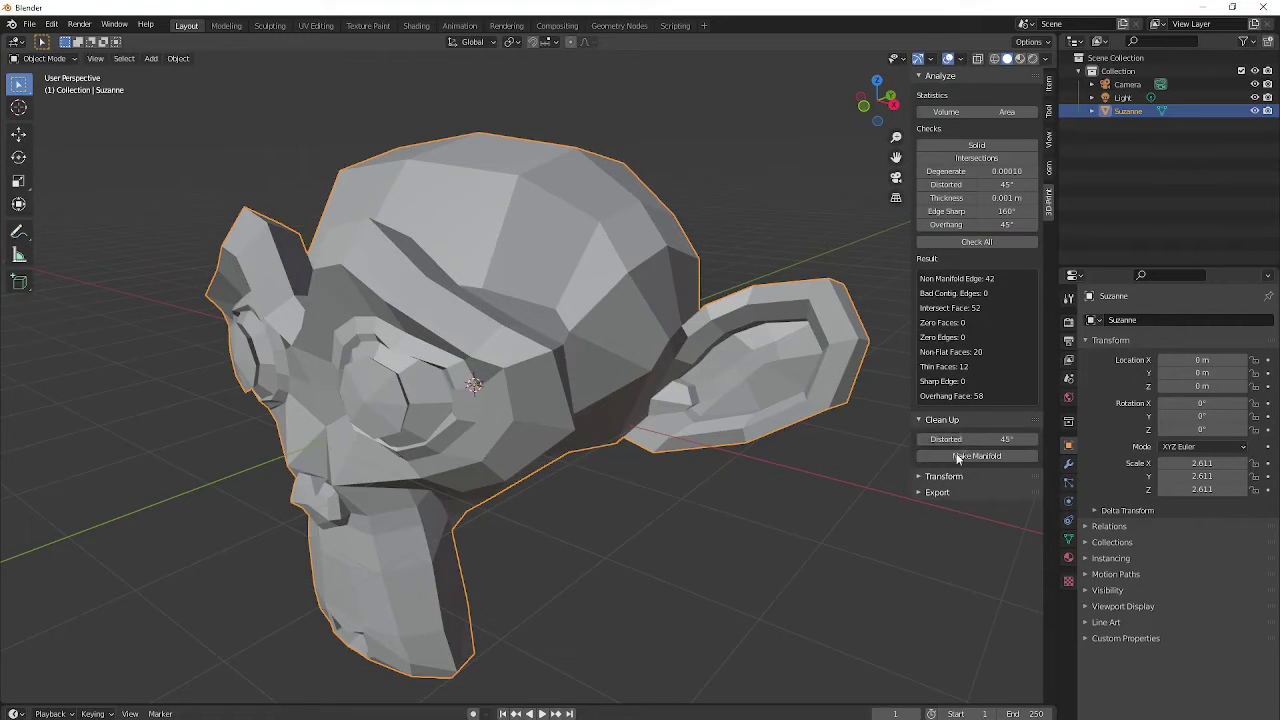
{"action": "left_click", "coordinate": [960, 456]}
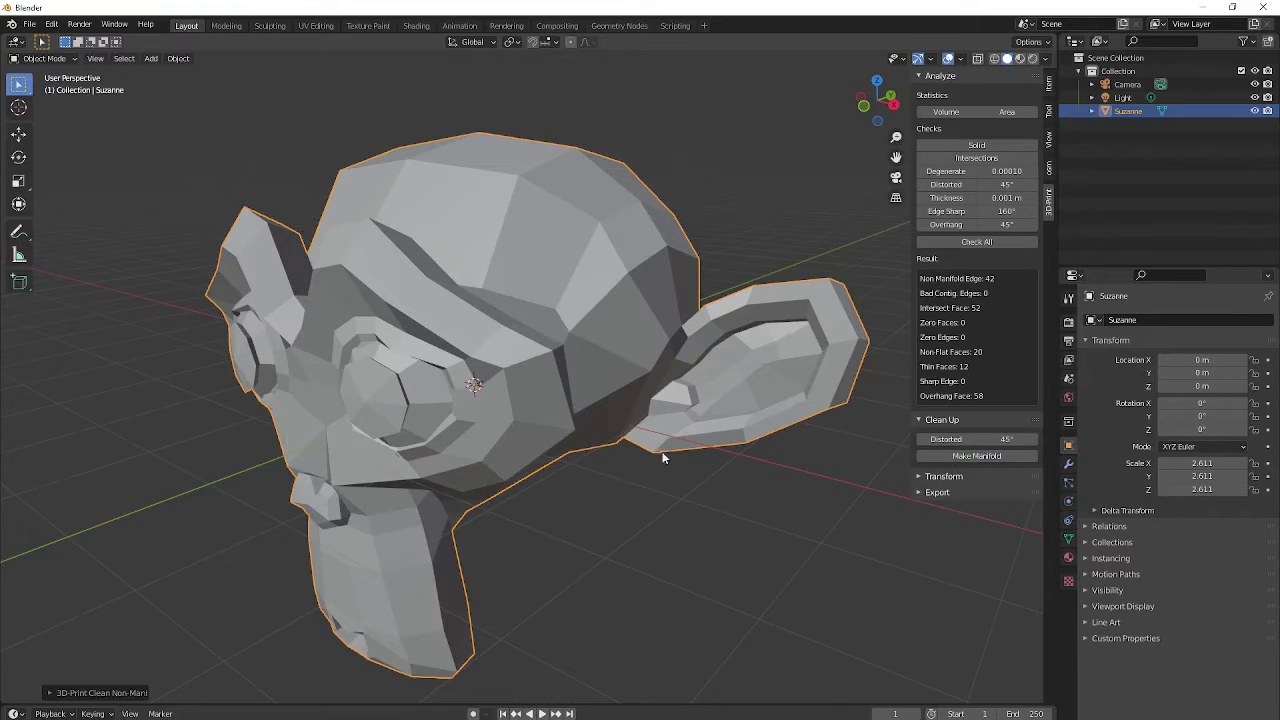
- Run Make Manifold twice more on Suzanne's mesh from a front view
{"action": "scroll", "coordinate": [447, 452], "scroll_direction": "up", "scroll_amount": 5}
{"action": "middle_click_drag", "start_coordinate": [447, 452], "coordinate": [620, 381]}
{"action": "middle_click_drag", "start_coordinate": [722, 369], "coordinate": [670, 386], "text": "shift"}
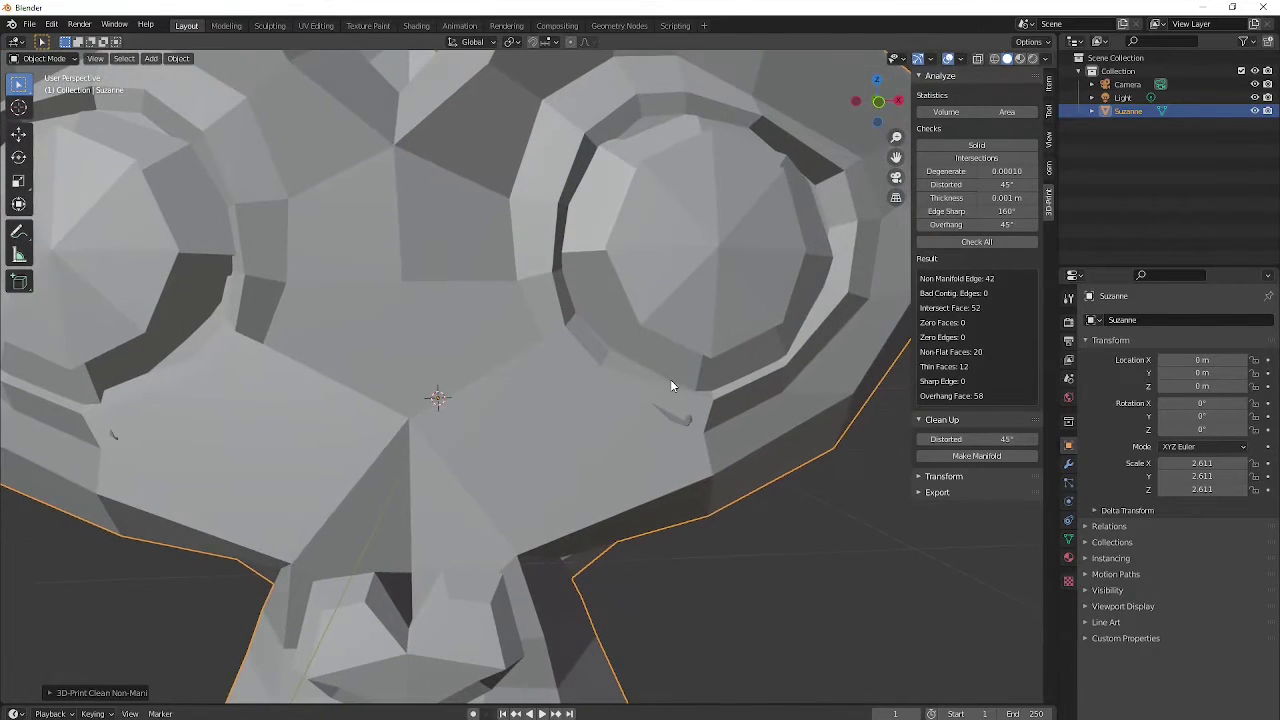
{"action": "left_click", "coordinate": [976, 456]}
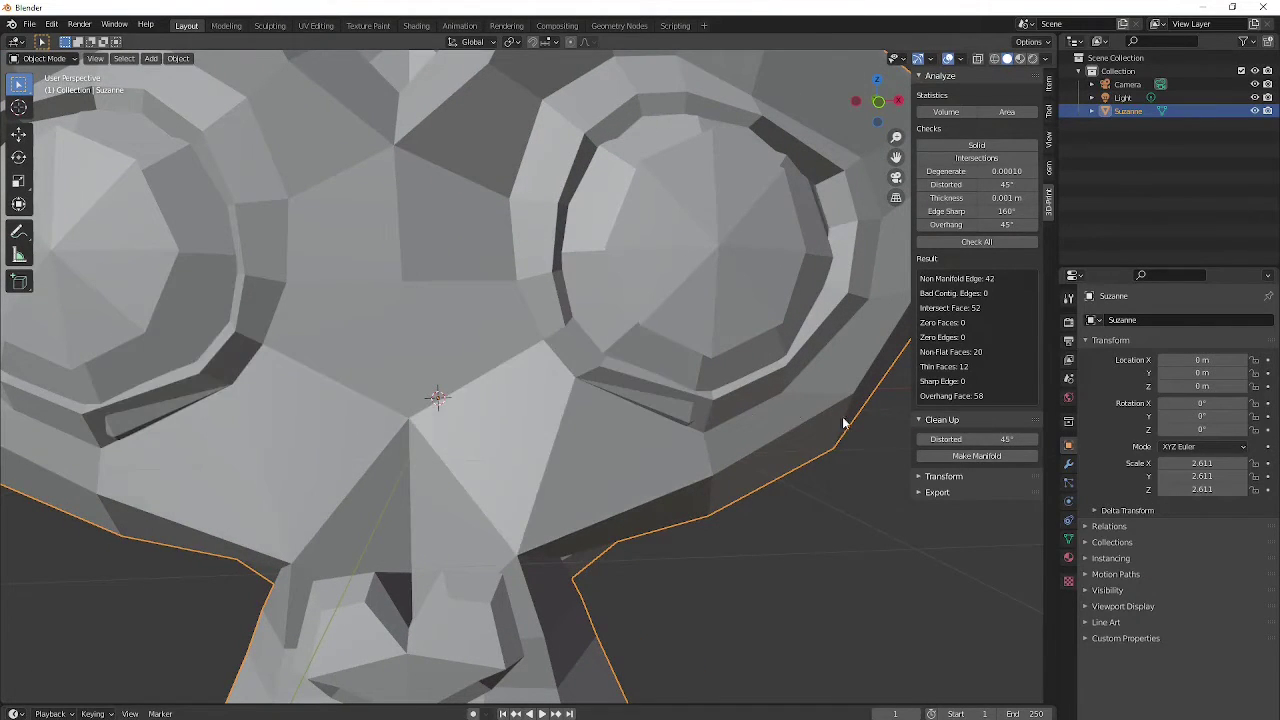
{"action": "left_click", "coordinate": [937, 456]}
{"action": "scroll", "coordinate": [549, 440], "scroll_direction": "up", "scroll_amount": 2}
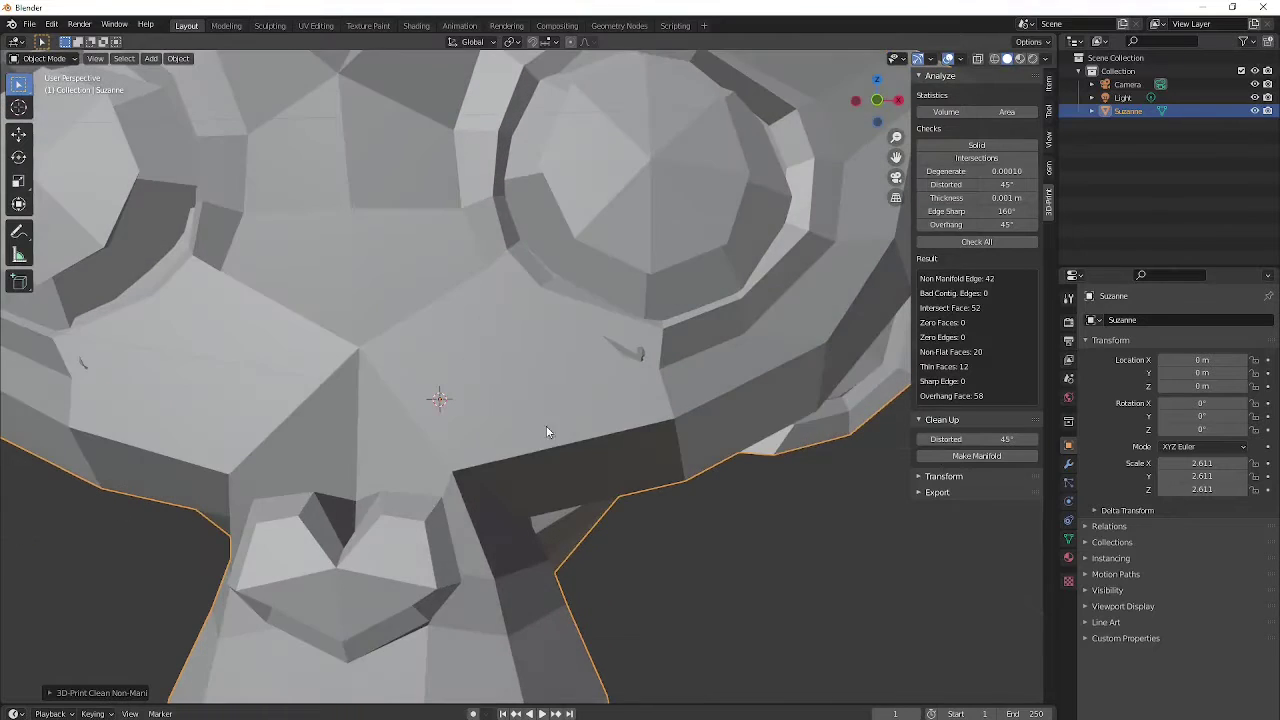
- Rerun Check All in Edit Mode so Non Manifold Edge reads 0
{"action": "key", "text": "Tab"}
{"action": "scroll", "coordinate": [549, 385], "scroll_direction": "up", "scroll_amount": 4}
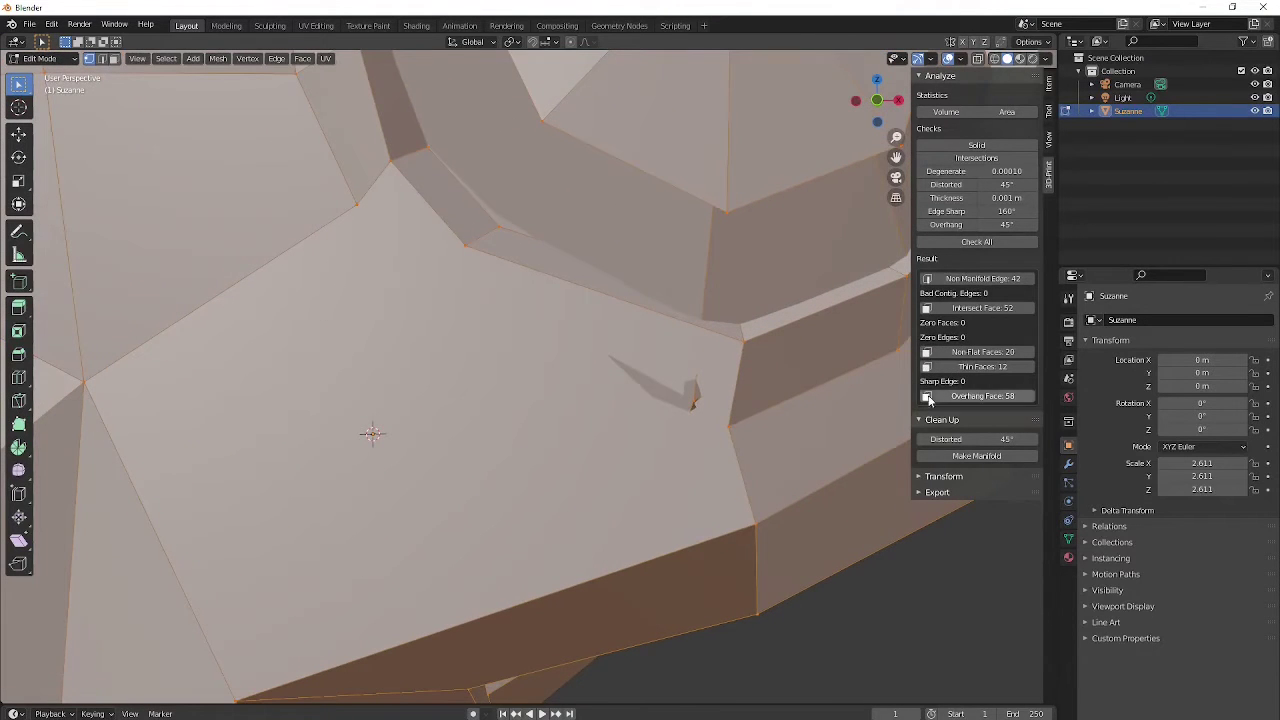
{"action": "left_click", "coordinate": [973, 243]}
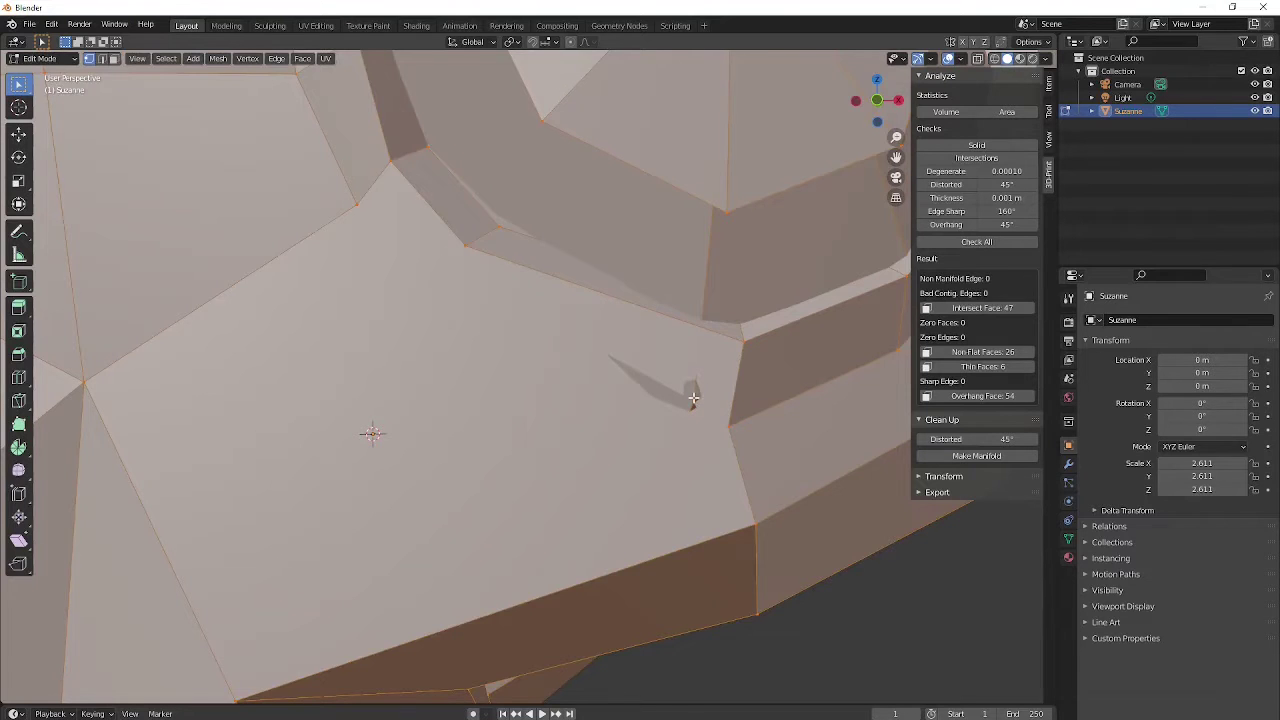
- Deselect everything, then grab and move the stray geometry below the eye
{"action": "key", "text": "alt+a"}
{"action": "scroll", "coordinate": [693, 398], "scroll_direction": "down", "scroll_amount": 4}
{"action": "scroll", "coordinate": [600, 405], "scroll_direction": "up", "scroll_amount": 4}
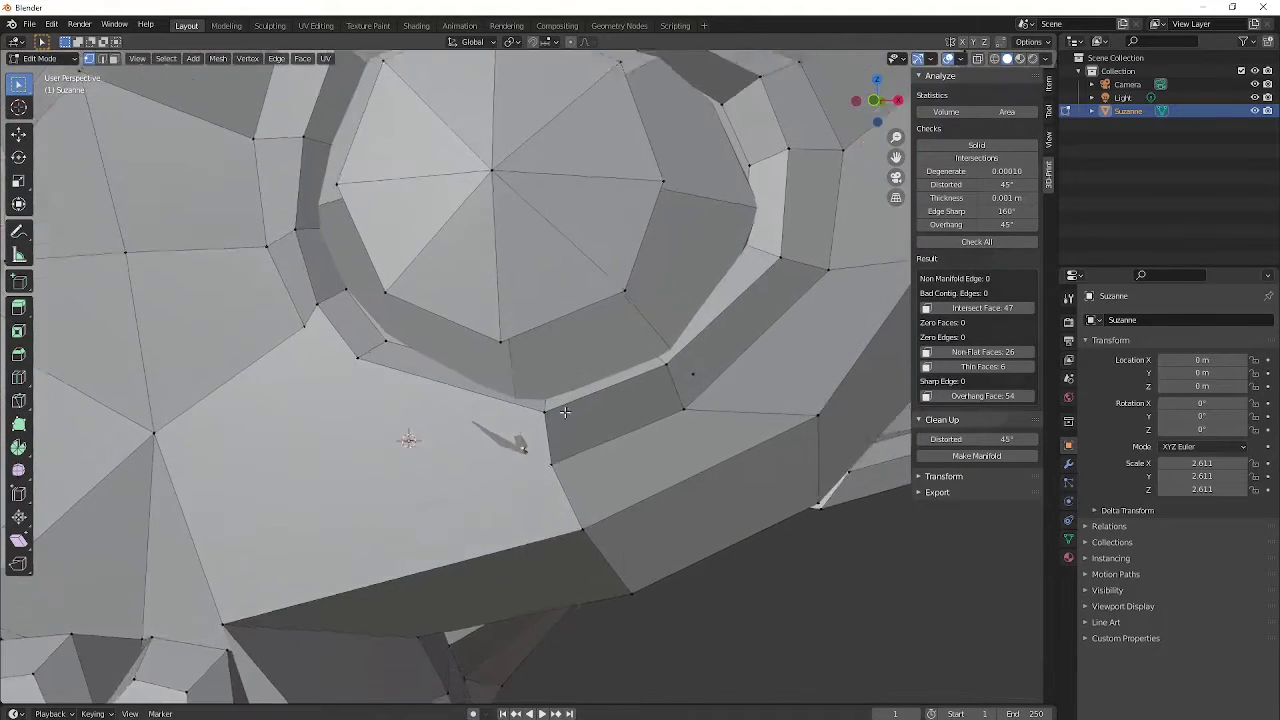
{"action": "scroll", "coordinate": [565, 411], "scroll_direction": "up", "scroll_amount": 5}
{"action": "key", "text": "g"}
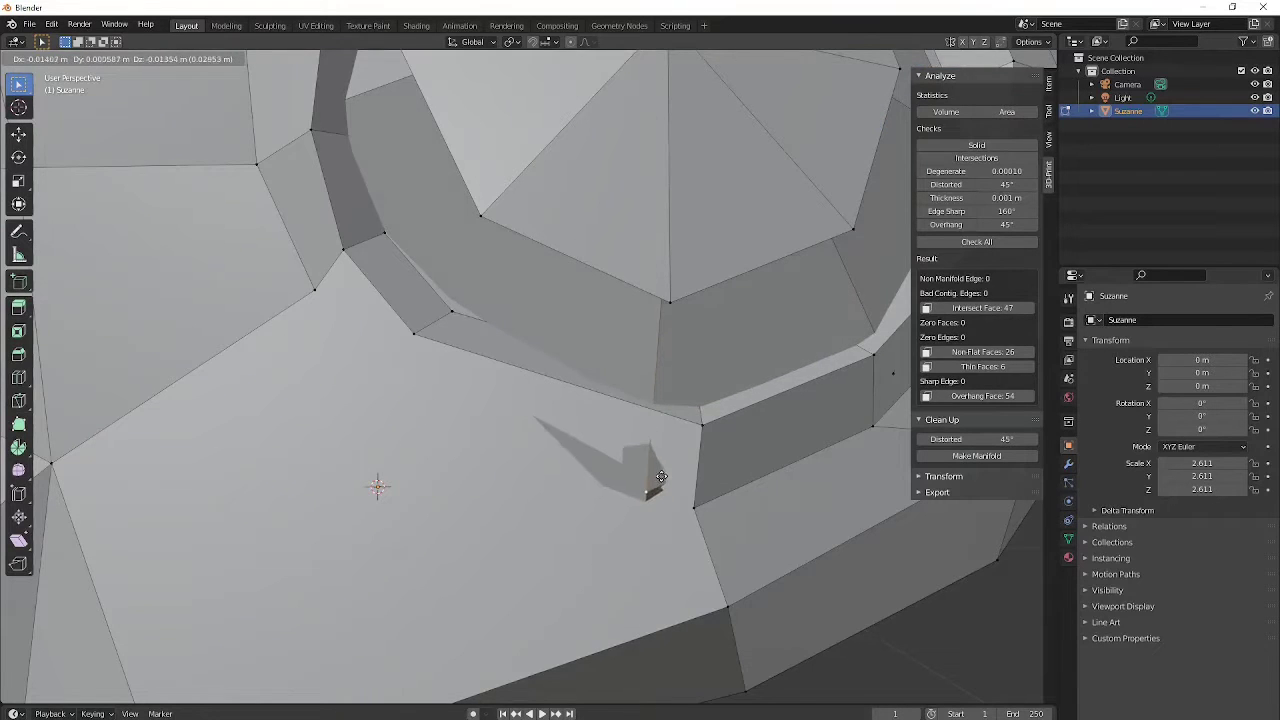
{"action": "left_click", "coordinate": [661, 476]}
{"action": "scroll", "coordinate": [661, 476], "scroll_direction": "down", "scroll_amount": 4}
{"action": "middle_click_drag", "start_coordinate": [661, 476], "coordinate": [513, 428]}
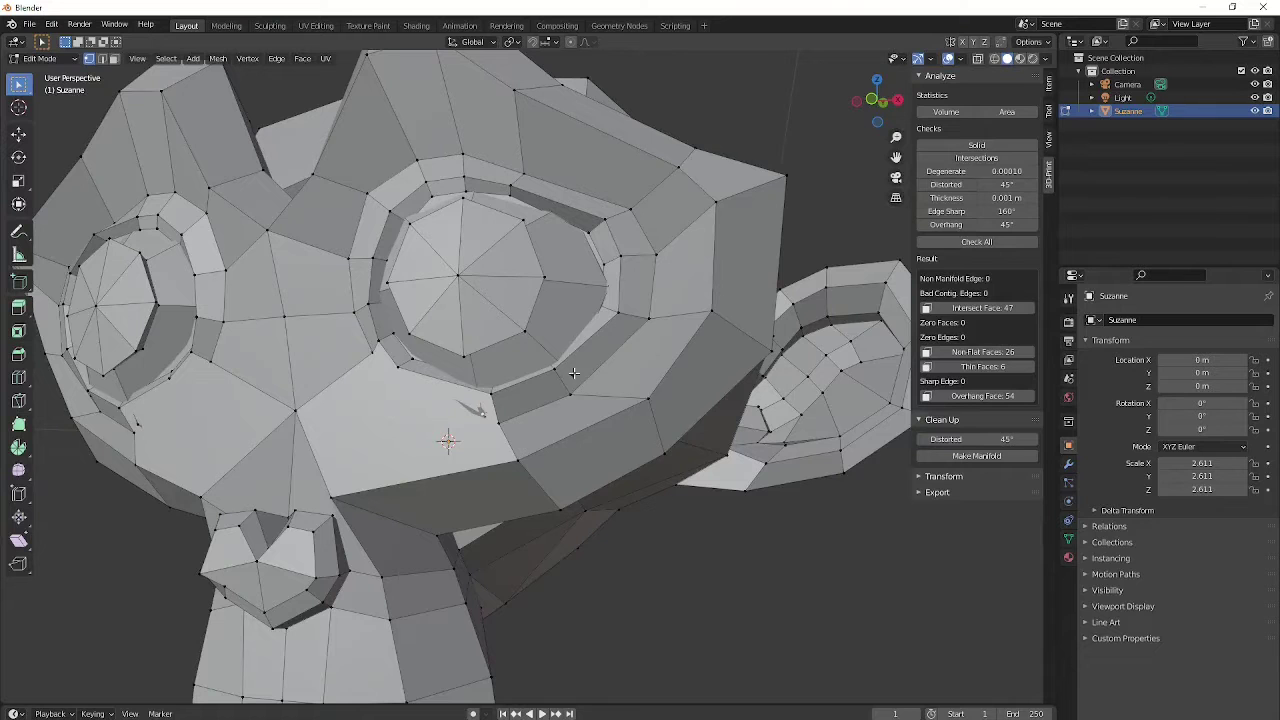
{"action": "scroll", "coordinate": [412, 404], "scroll_direction": "down", "scroll_amount": 6}
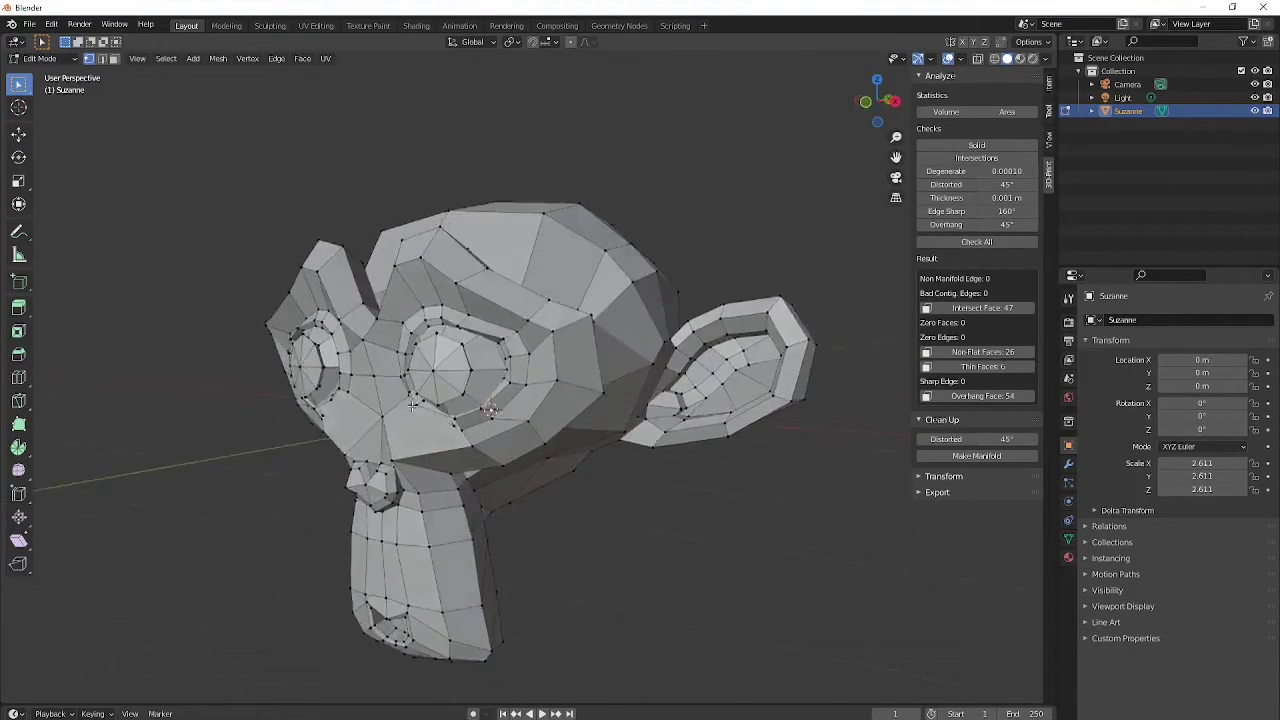
- Re-enter Edit Mode and move the selected eyelid vertices
{"action": "middle_click_drag", "start_coordinate": [412, 404], "coordinate": [372, 394]}
{"action": "key", "text": "Tab"}
{"action": "scroll", "coordinate": [358, 398], "scroll_direction": "up", "scroll_amount": 6}
{"action": "scroll", "coordinate": [412, 378], "scroll_direction": "up", "scroll_amount": 5}
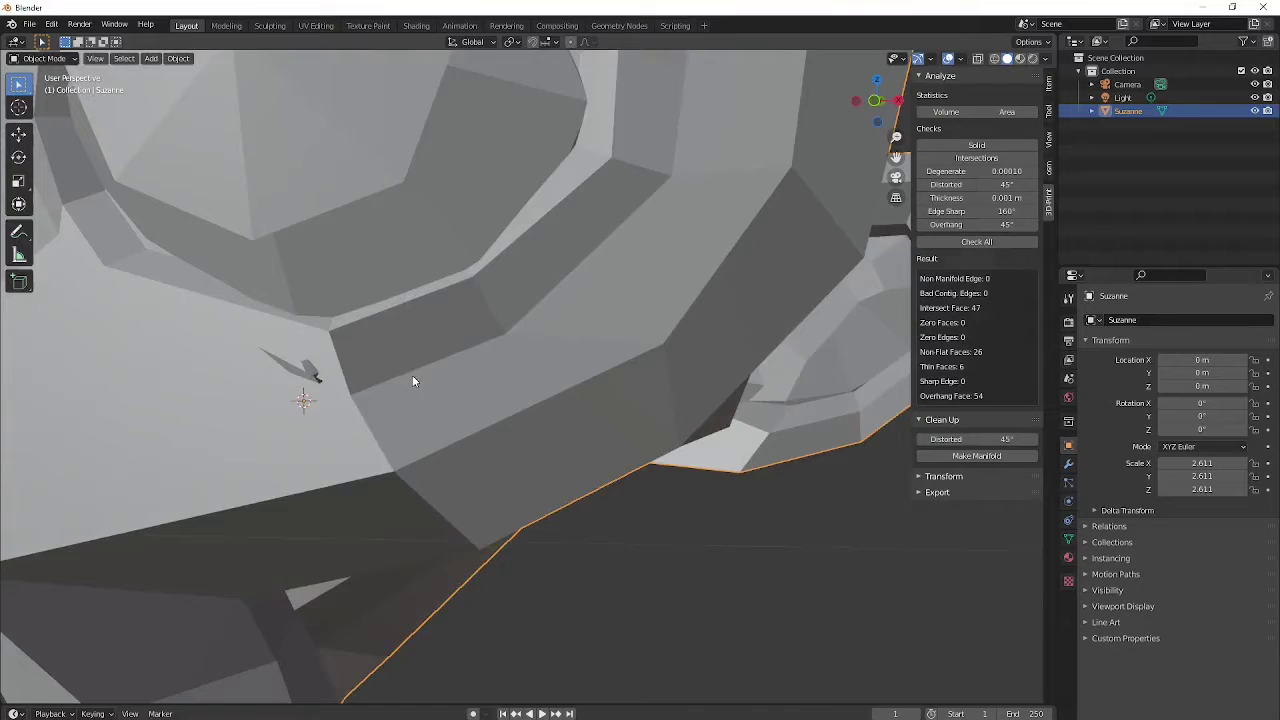
{"action": "key", "text": "Tab"}
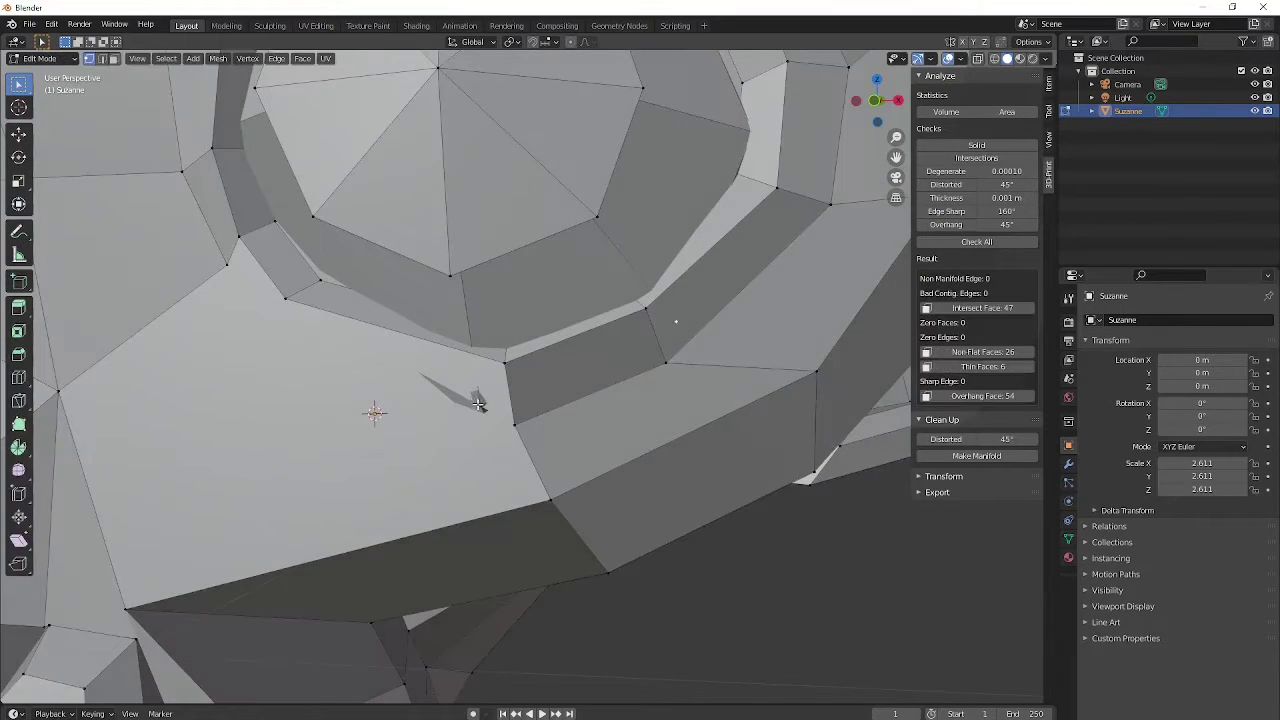
{"action": "scroll", "coordinate": [470, 402], "scroll_direction": "down", "scroll_amount": 4}
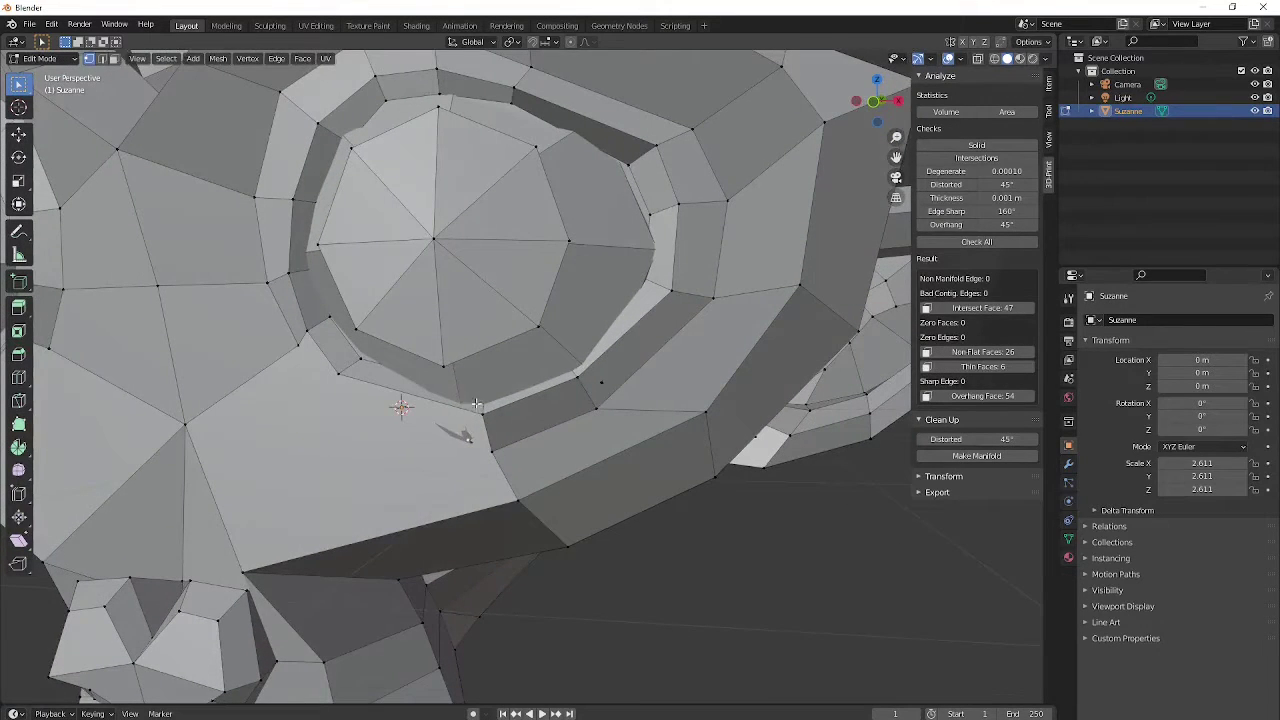
{"action": "key", "text": "g"}
{"action": "left_click", "coordinate": [493, 351]}
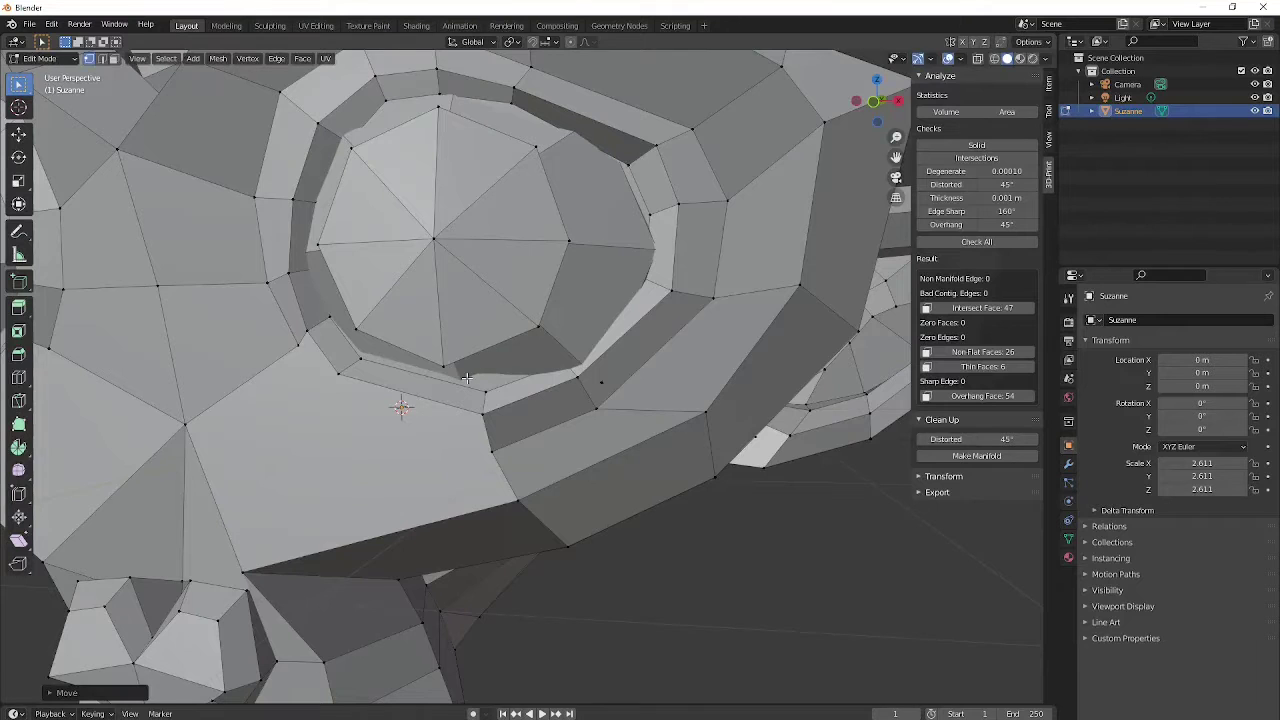
- Move the eyelid vertices along the Y axis, then return to Object Mode
{"action": "middle_click_drag", "start_coordinate": [466, 377], "coordinate": [405, 347]}
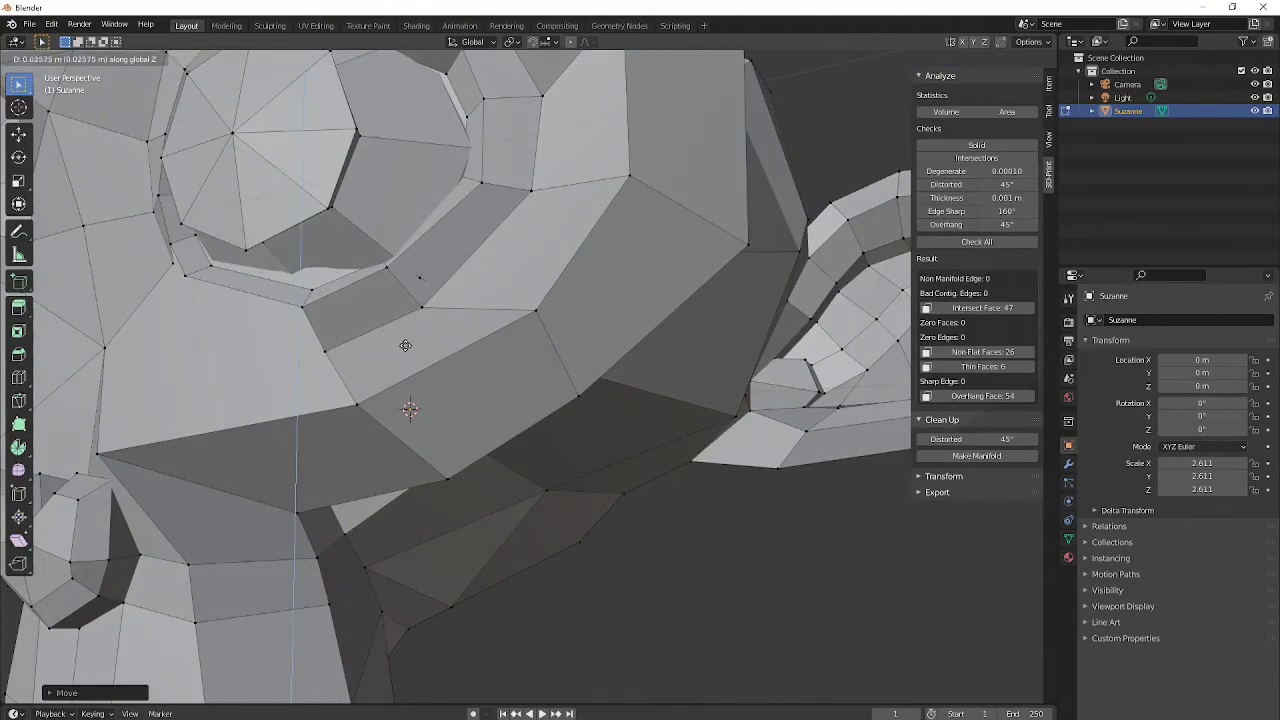
{"action": "key", "text": "g"}
{"action": "key", "text": "y"}
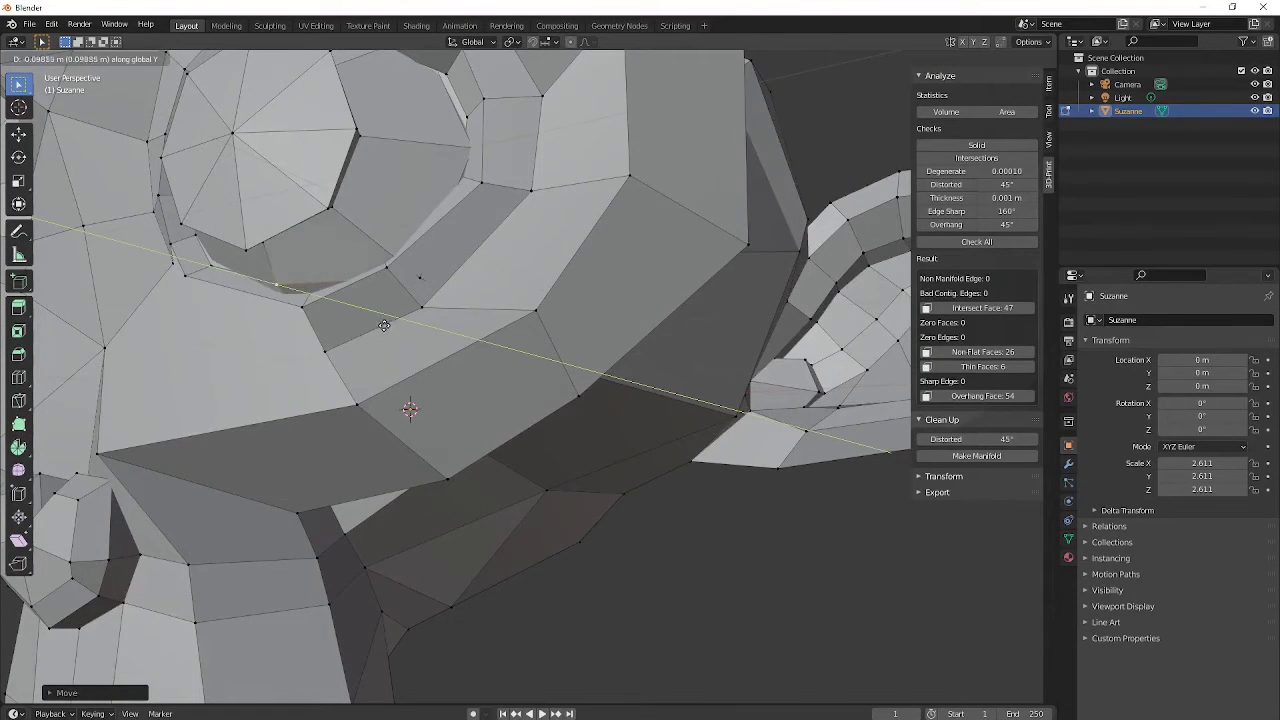
{"action": "left_click", "coordinate": [391, 318]}
{"action": "scroll", "coordinate": [391, 320], "scroll_direction": "down", "scroll_amount": 3}
{"action": "key", "text": "Tab"}
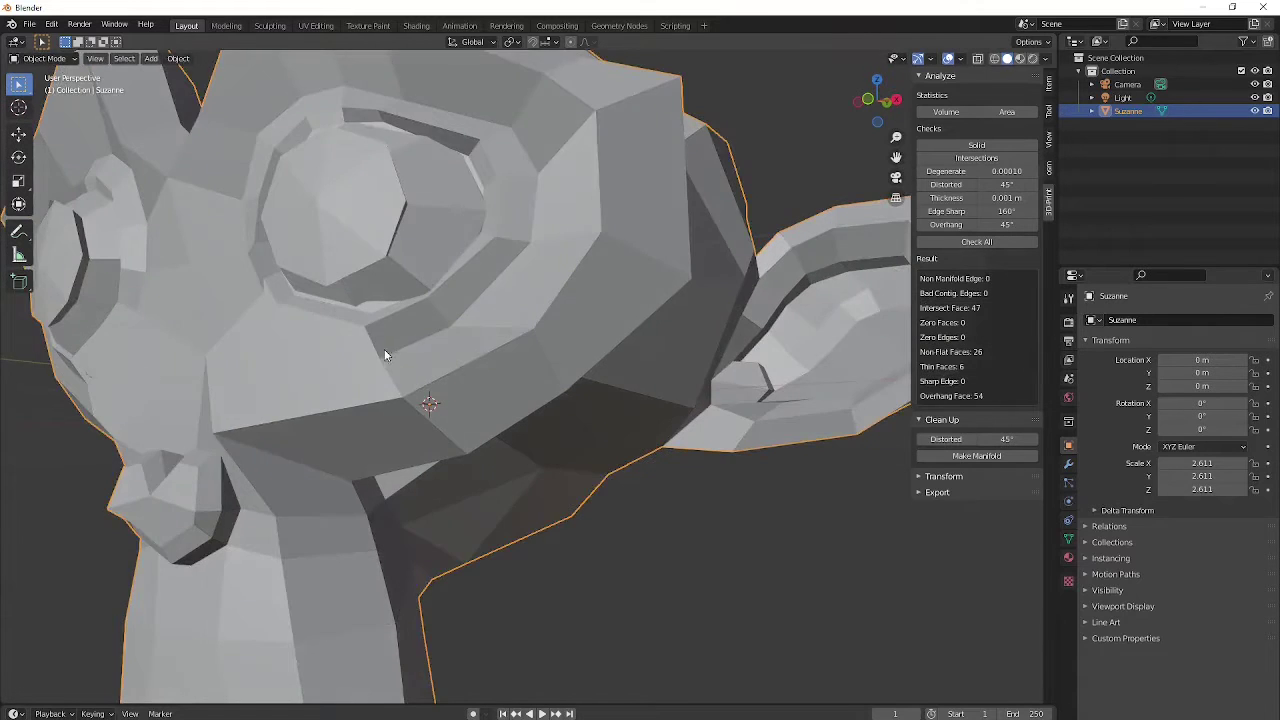
{"action": "scroll", "coordinate": [391, 366], "scroll_direction": "down", "scroll_amount": 3}
{"action": "scroll", "coordinate": [391, 366], "scroll_direction": "down", "scroll_amount": 5}
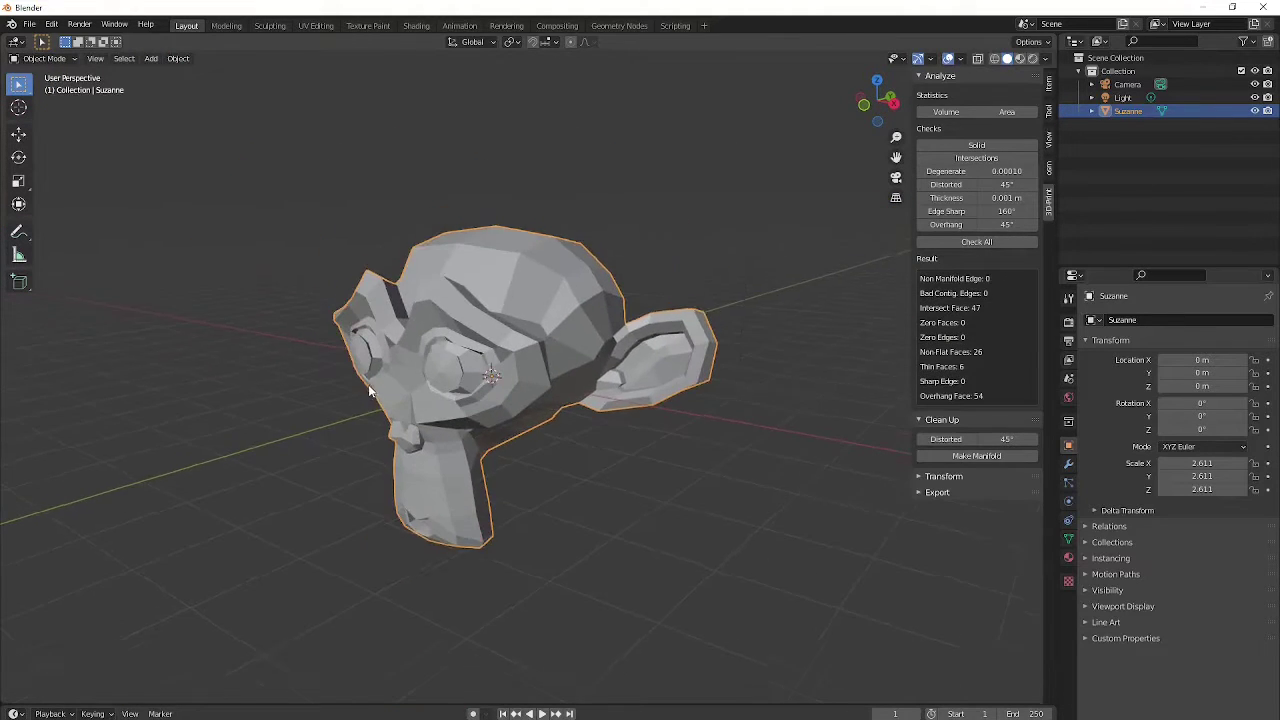
{"action": "middle_click_drag", "start_coordinate": [307, 386], "coordinate": [416, 362]}
{"action": "scroll", "coordinate": [416, 366], "scroll_direction": "up", "scroll_amount": 6}
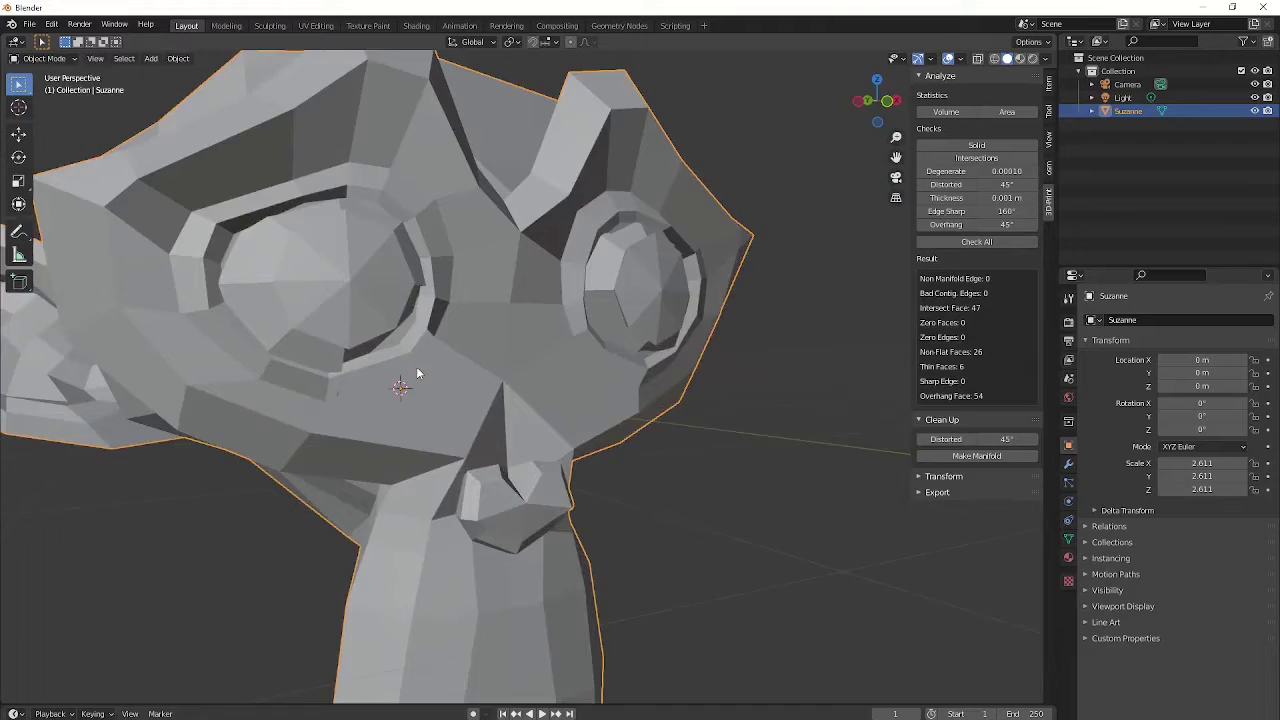
{"action": "scroll", "coordinate": [489, 397], "scroll_direction": "up", "scroll_amount": 4}
{"action": "scroll", "coordinate": [483, 389], "scroll_direction": "down", "scroll_amount": 10}
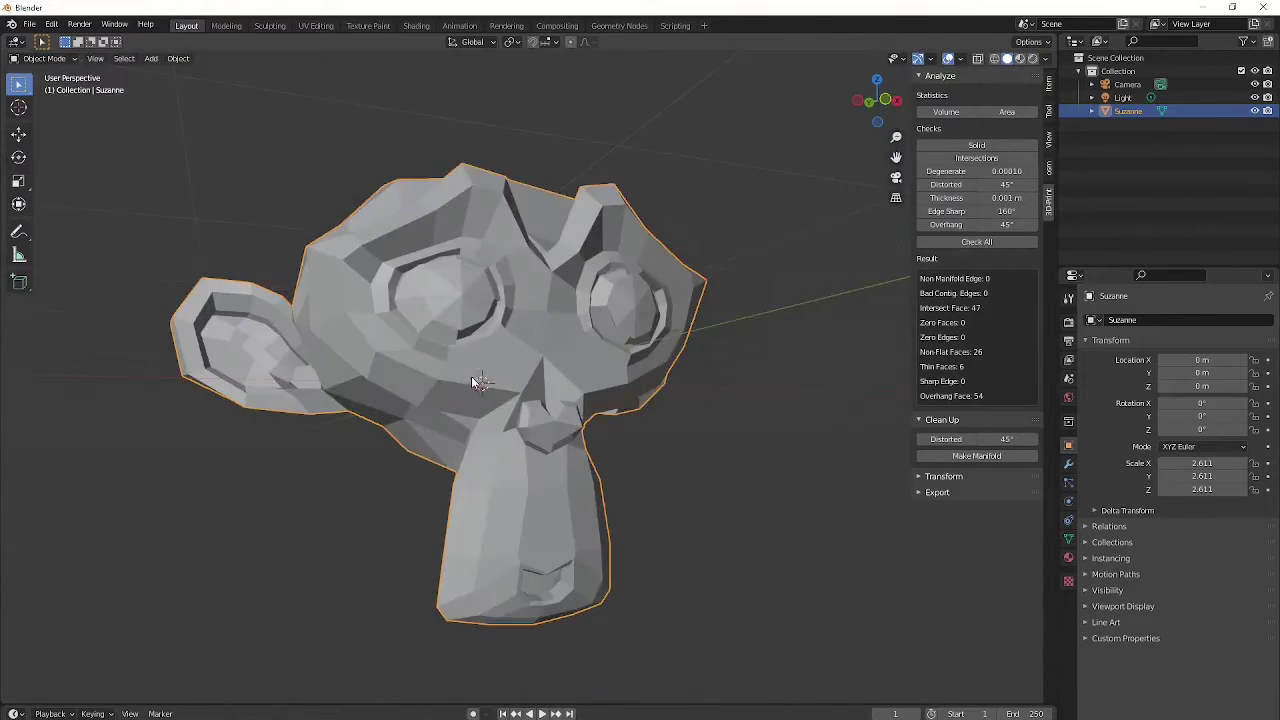
{"action": "mouse_move", "coordinate": [474, 380]}
{"action": "middle_mouse_down"}
{"action": "mouse_move", "coordinate": [516, 400]}
{"action": "mouse_move", "coordinate": [549, 374]}
{"action": "mouse_move", "coordinate": [480, 395]}
{"action": "middle_mouse_up"}
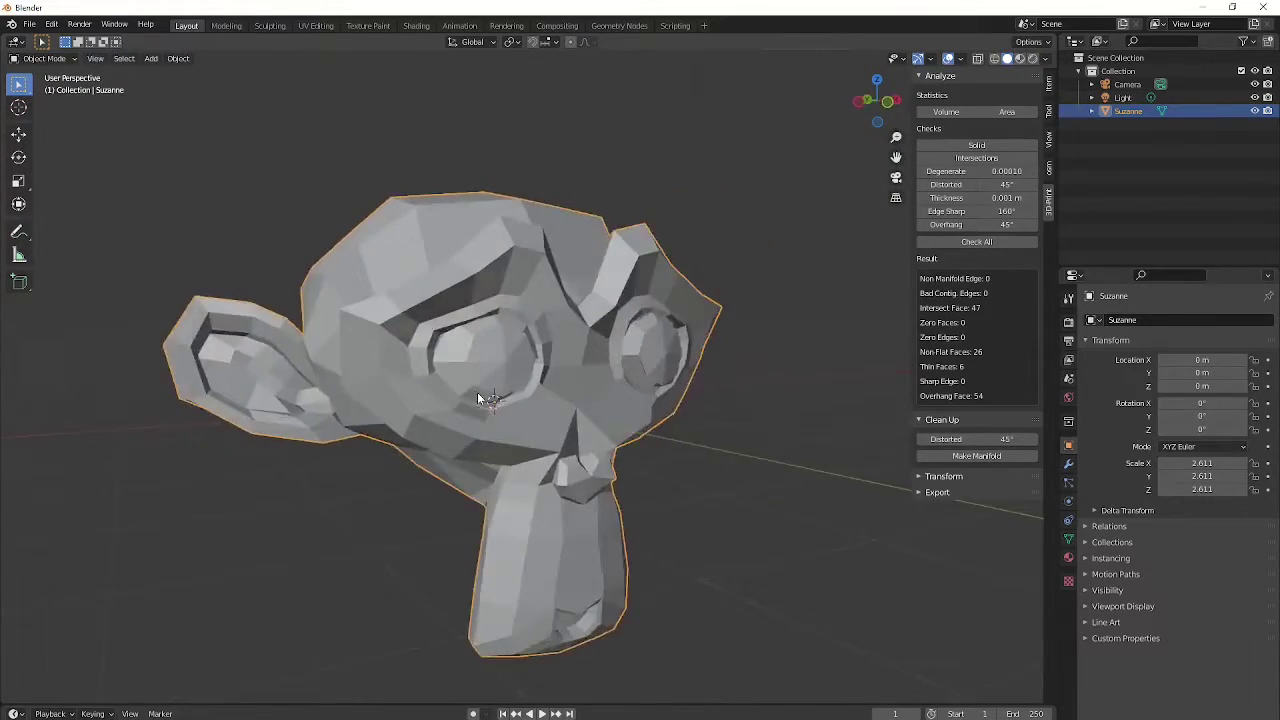
{"action": "scroll", "coordinate": [464, 408], "scroll_direction": "up", "scroll_amount": 4}
{"action": "scroll", "coordinate": [464, 408], "scroll_direction": "up", "scroll_amount": 4}
{"action": "scroll", "coordinate": [628, 423], "scroll_direction": "down", "scroll_amount": 2}
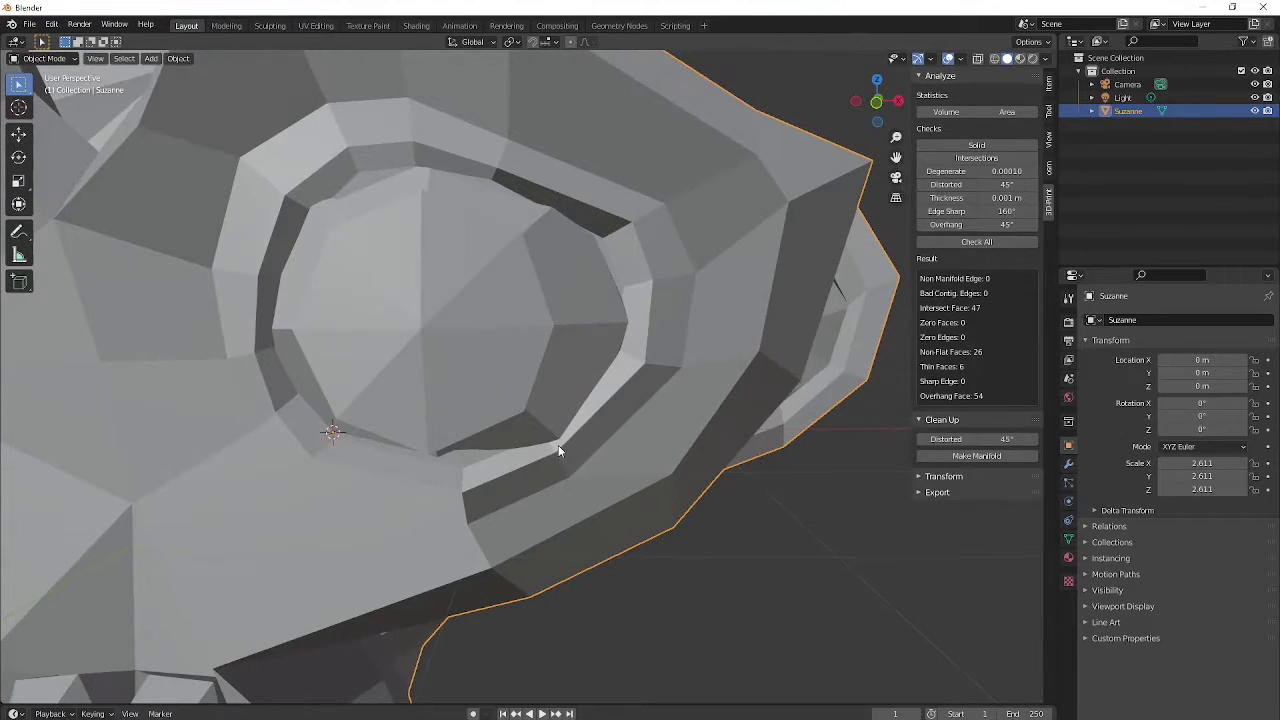
{"action": "key", "text": "Tab"}
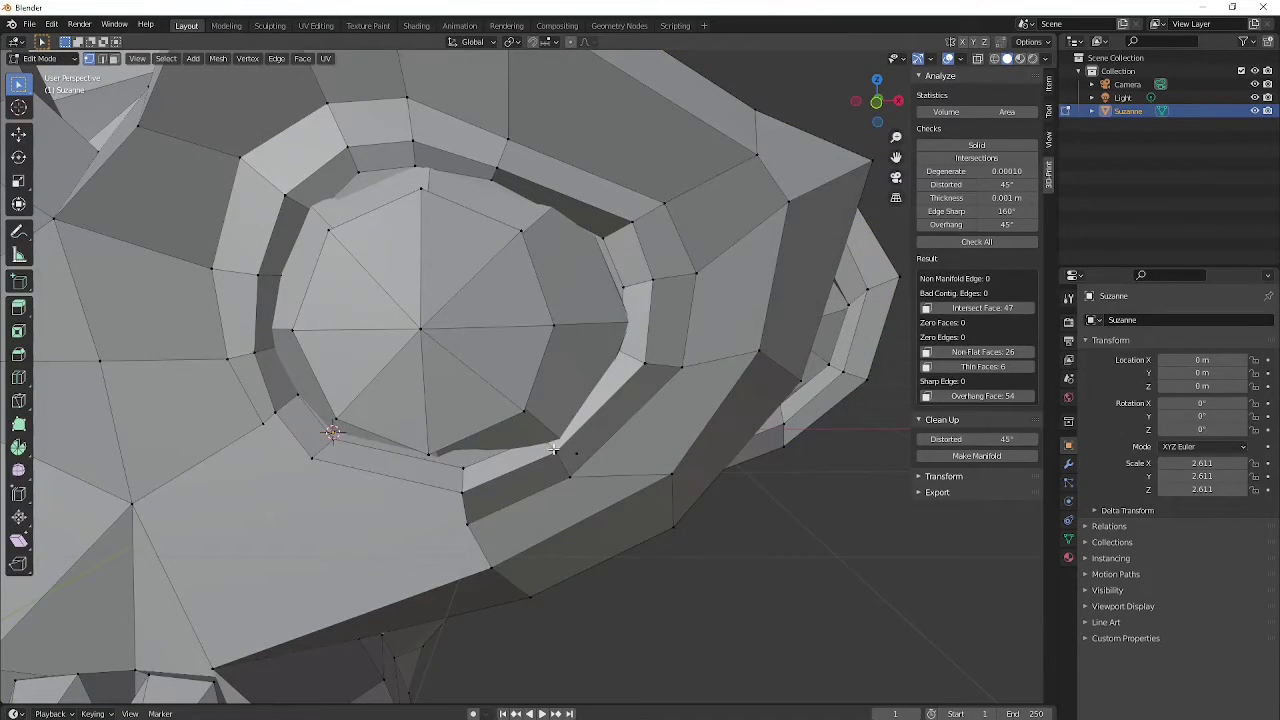
{"action": "key", "text": "Tab"}
{"action": "scroll", "coordinate": [553, 449], "scroll_direction": "down", "scroll_amount": 8}
{"action": "middle_click_drag", "start_coordinate": [551, 449], "coordinate": [474, 434]}
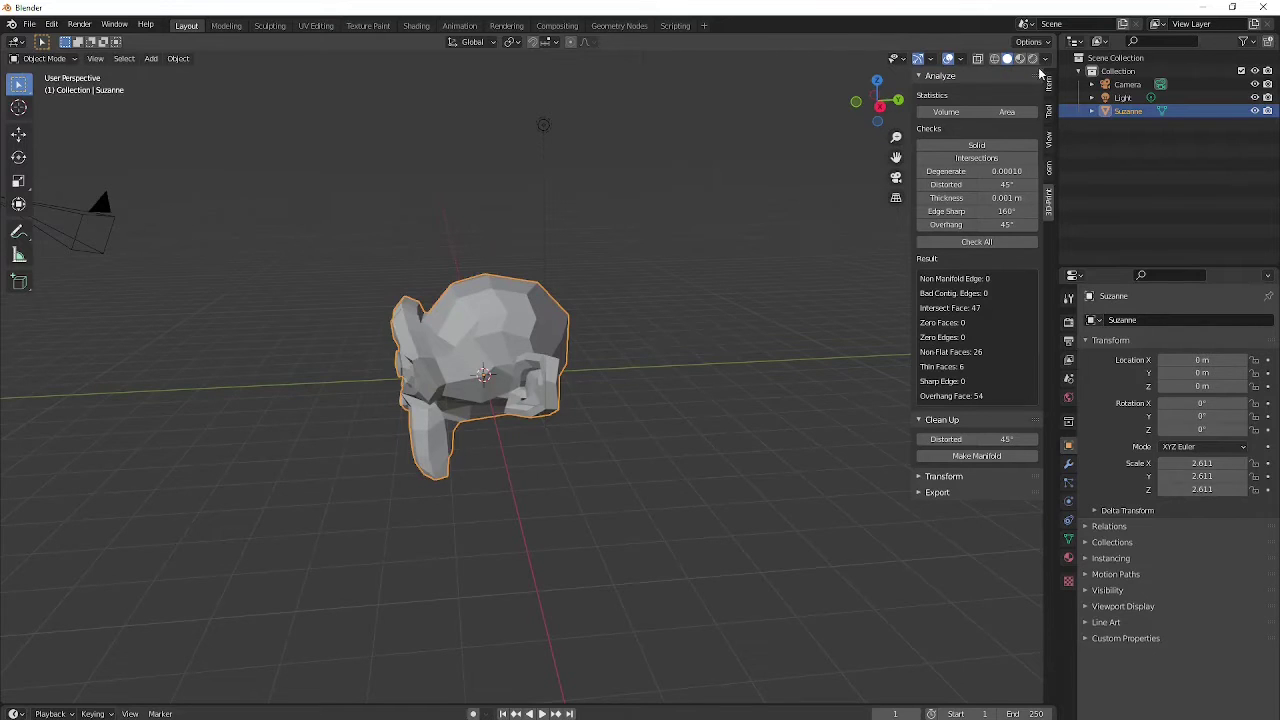
- Show Suzanne's location, rotation, scale and dimensions in the sidebar's Item tab
{"action": "left_click", "coordinate": [1049, 88]}
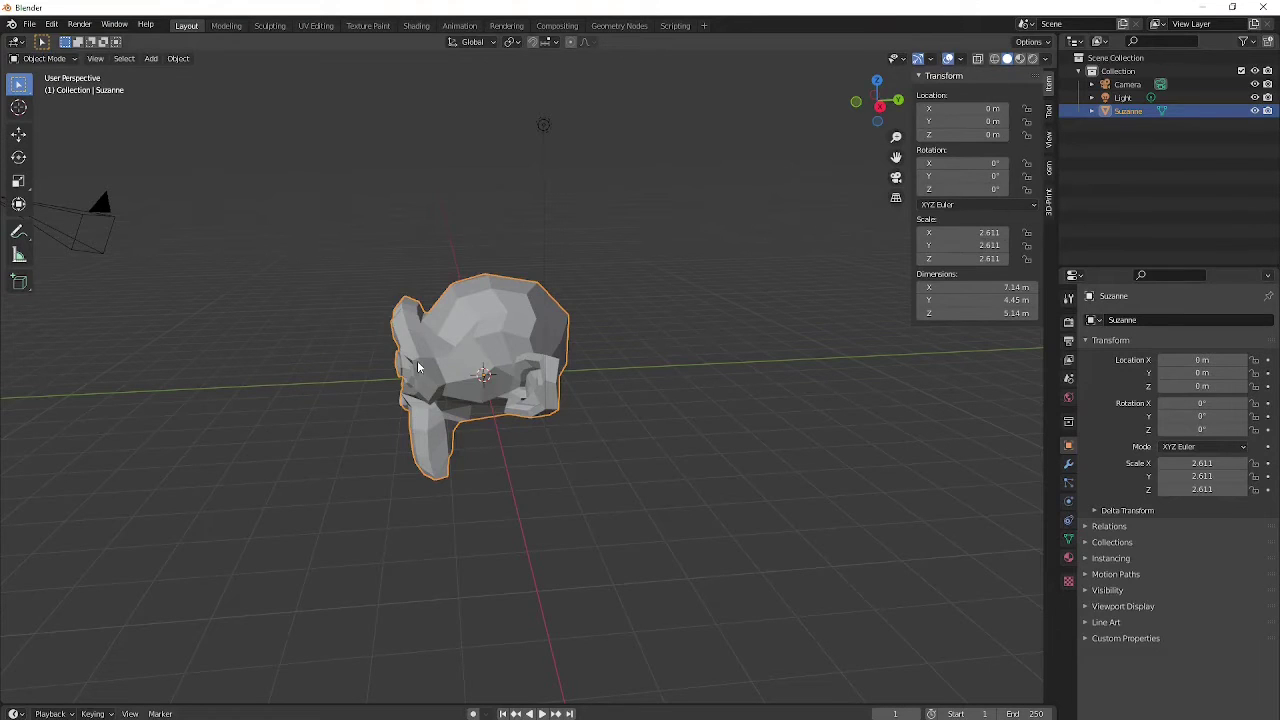
{"action": "key", "text": "ctrl+a"}
{"action": "left_click", "coordinate": [486, 366]}
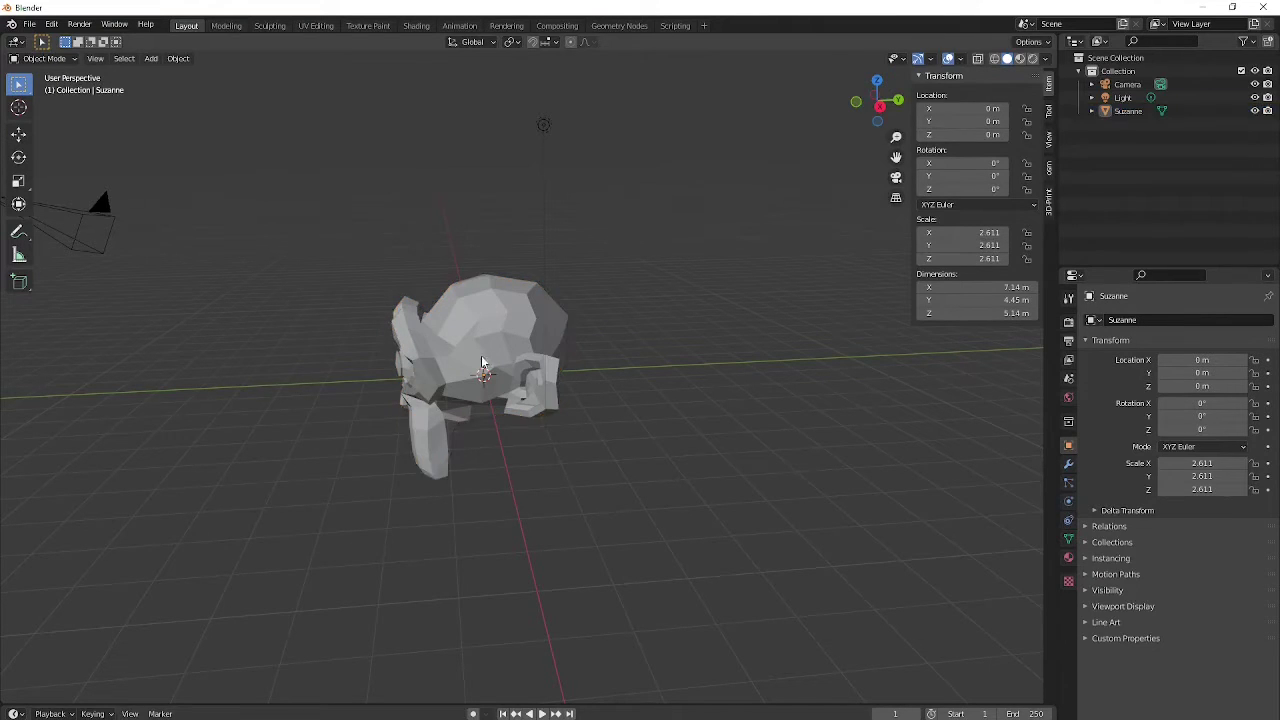
{"action": "left_click", "coordinate": [482, 359]}
{"action": "key", "text": "shift+a"}
{"action": "mouse_move", "coordinate": [483, 353]}
{"action": "key", "text": "Escape"}
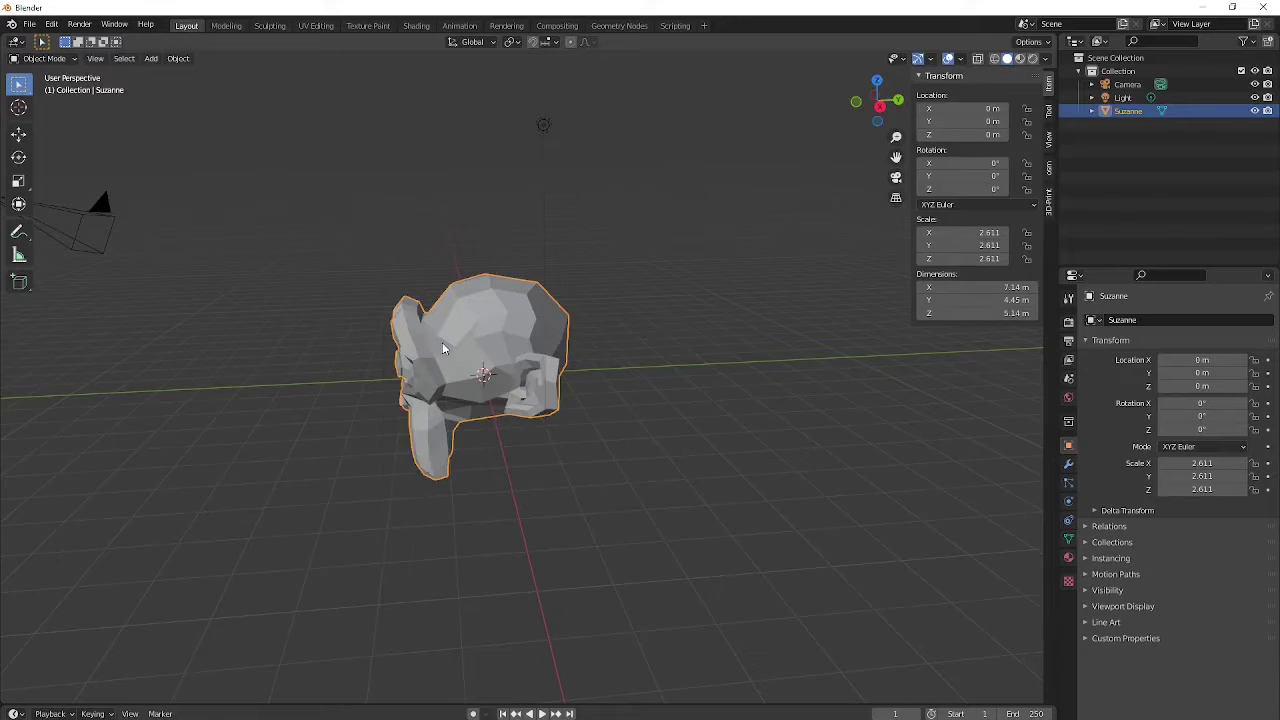
- Apply Suzanne's scale via Ctrl+A so it reads 1.000 on every axis
{"action": "key", "text": "ctrl+a"}
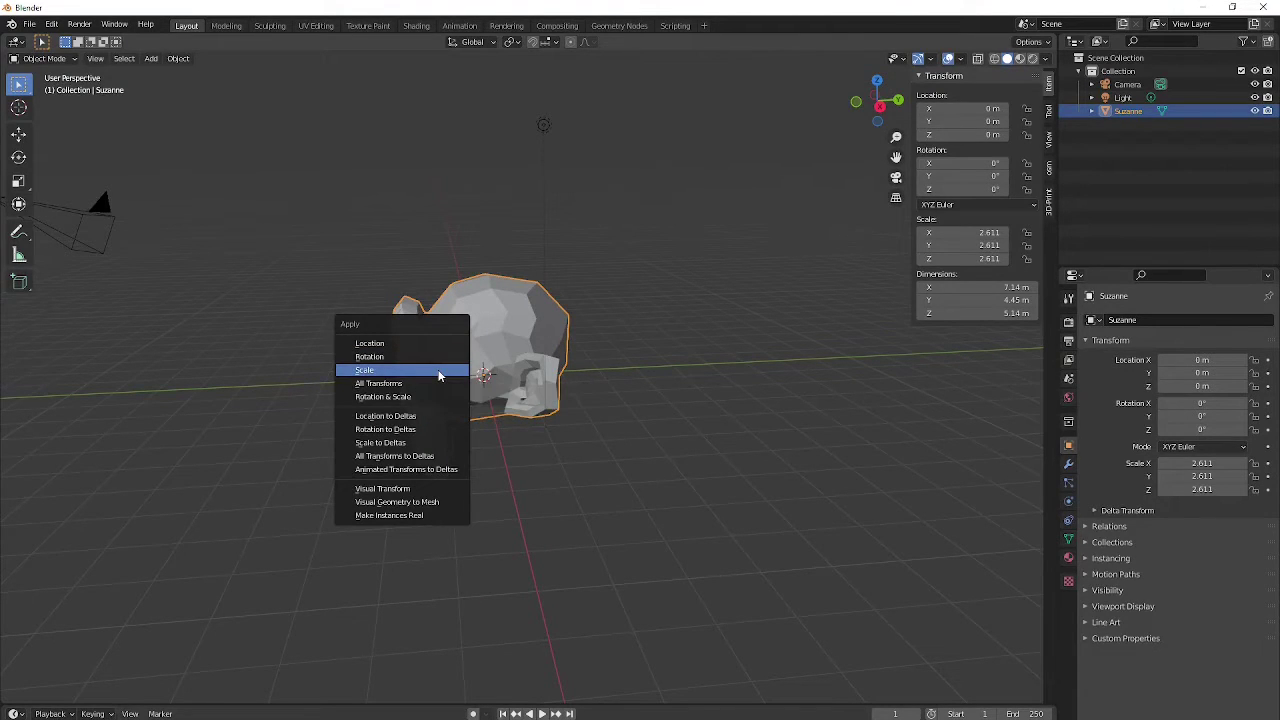
{"action": "left_click", "coordinate": [440, 371]}
{"action": "middle_click_drag", "start_coordinate": [380, 335], "coordinate": [326, 231]}
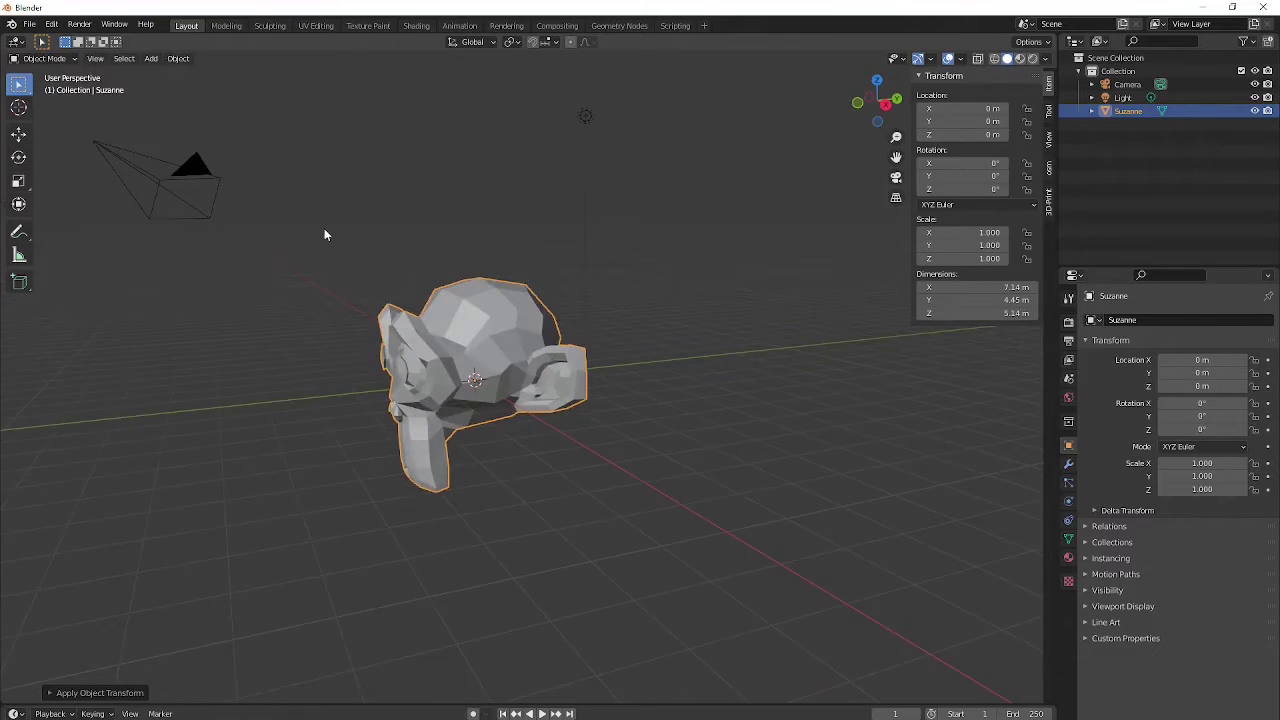
- Open the STL export window through File > Export > Stl (.stl)
{"action": "left_click", "coordinate": [31, 24]}
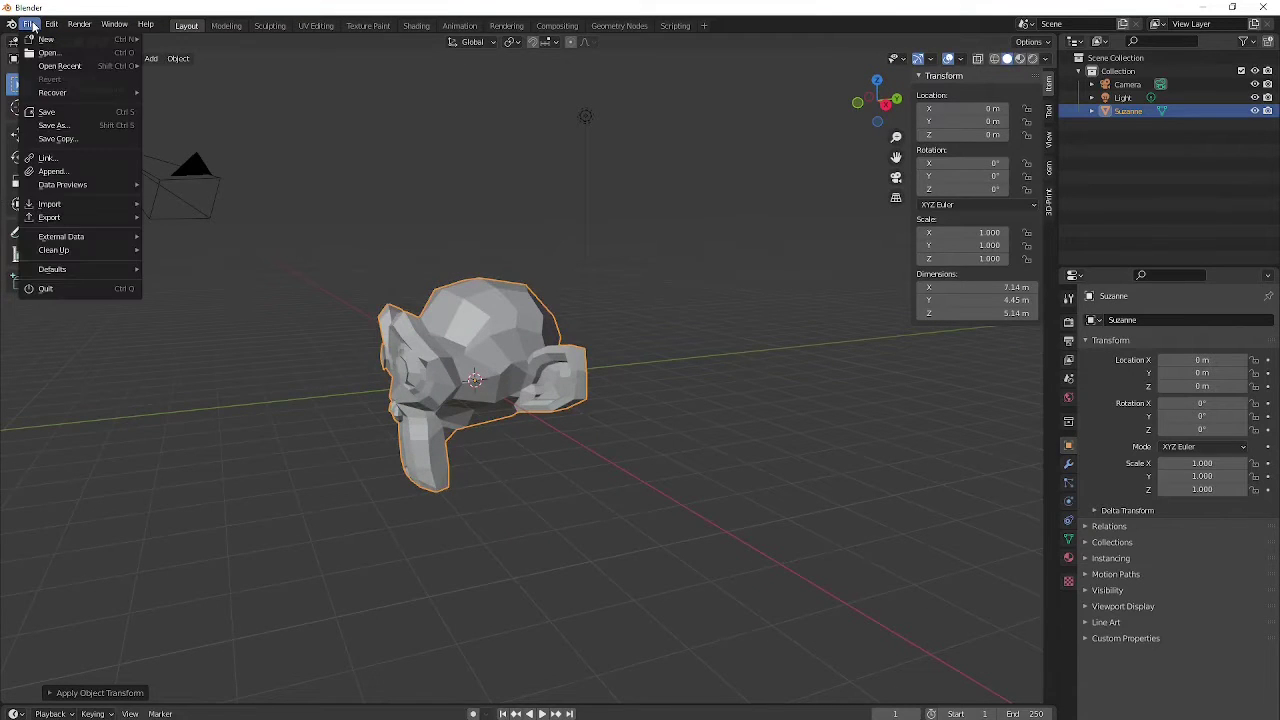
{"action": "mouse_move", "coordinate": [70, 217]}
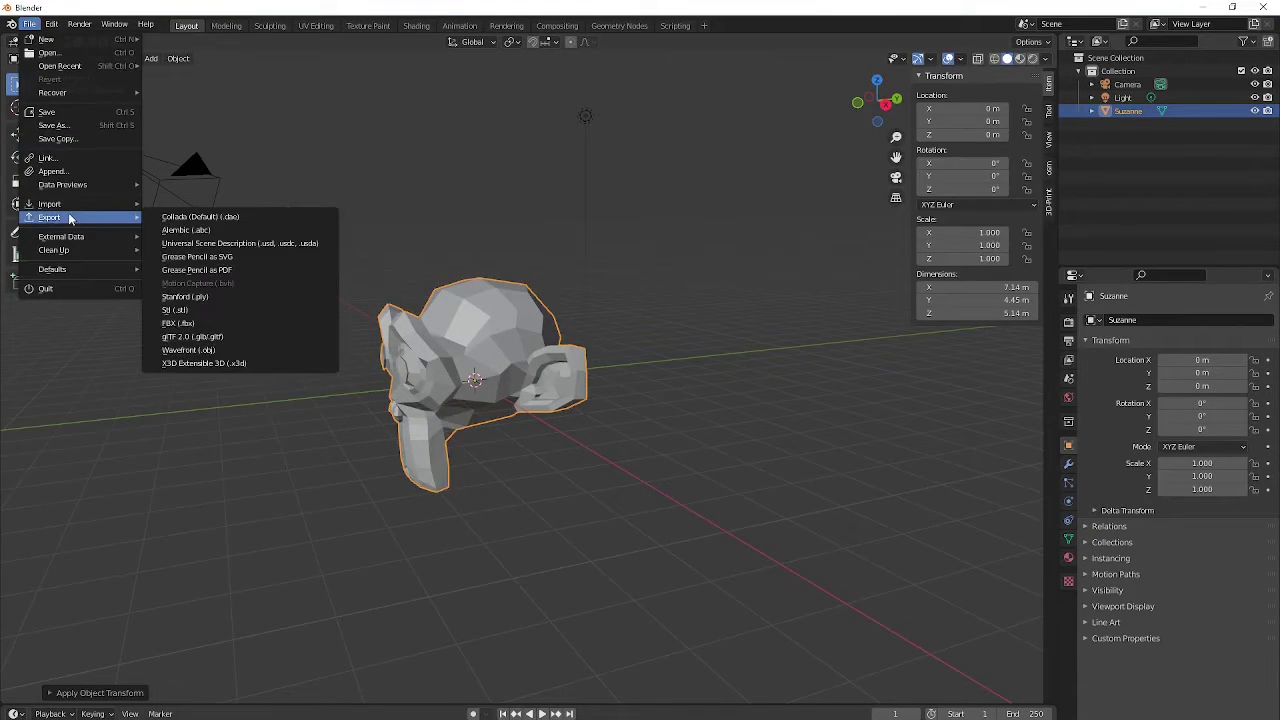
{"action": "left_click", "coordinate": [209, 310]}
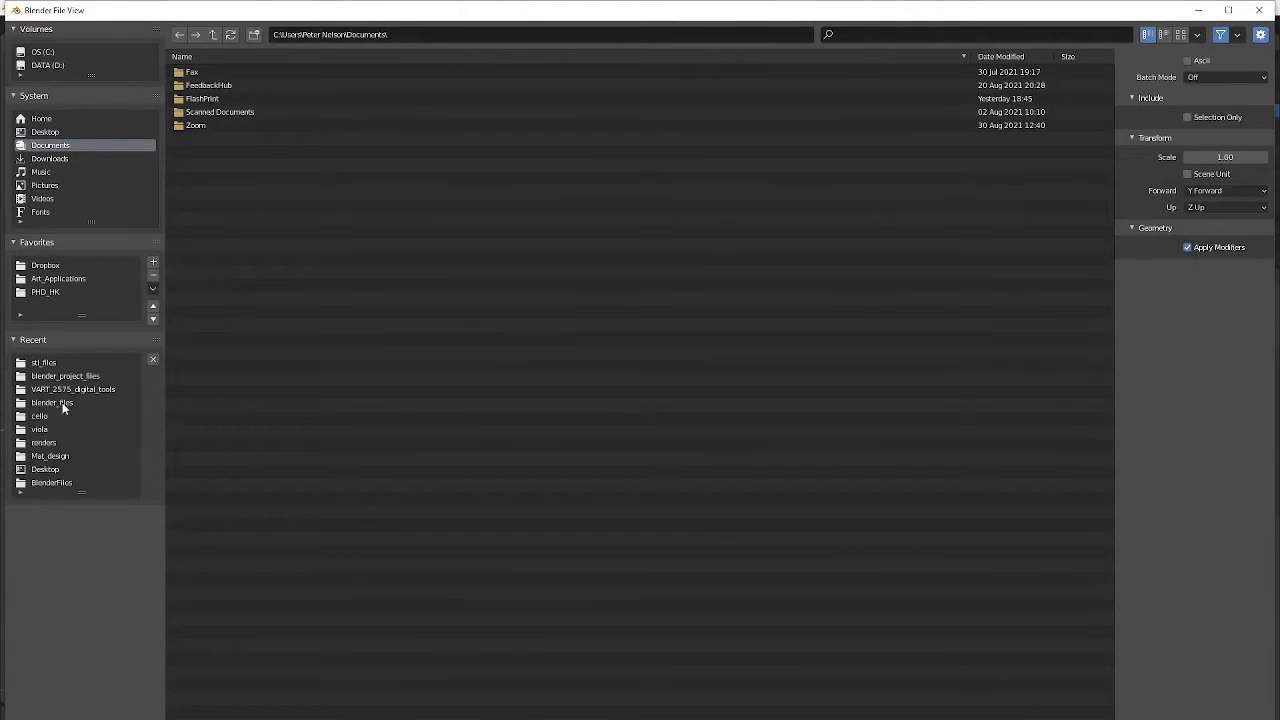
- Export the selected Suzanne as STL into VART_2575_digital_tools/stl_files with Selection Only
{"action": "left_click", "coordinate": [55, 362]}
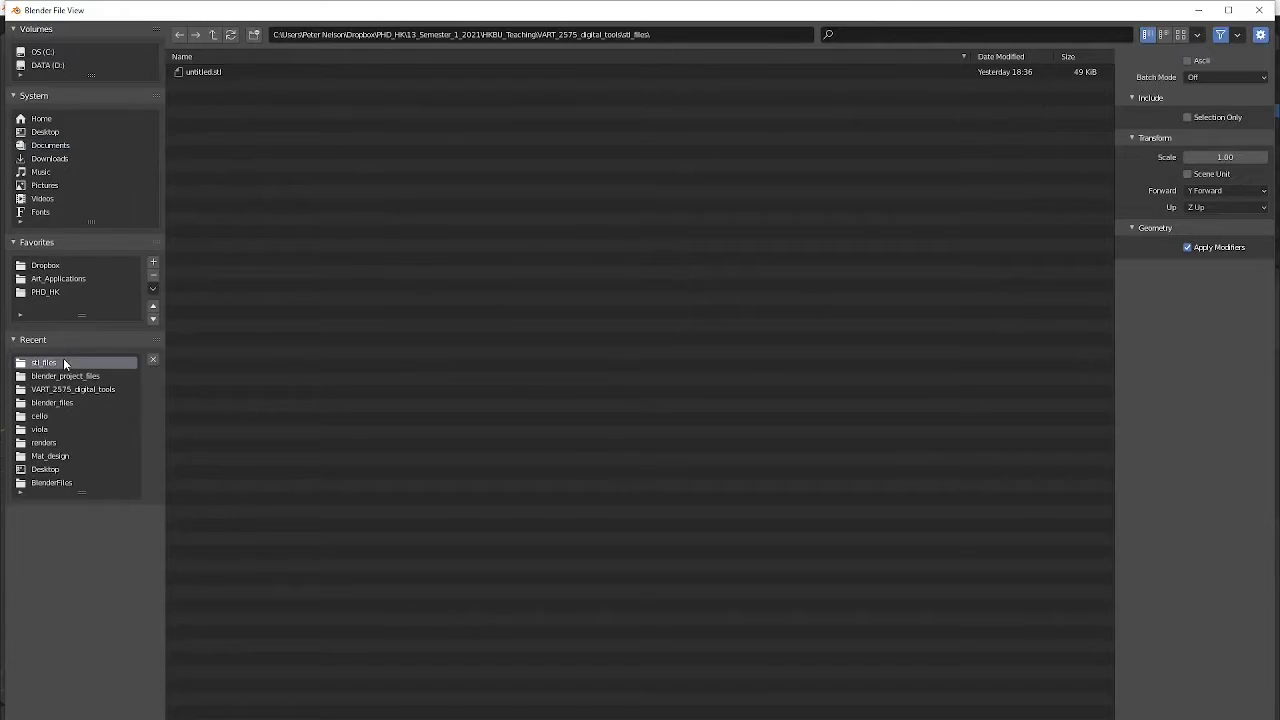
{"action": "left_click", "coordinate": [213, 35]}
{"action": "left_click", "coordinate": [213, 35]}
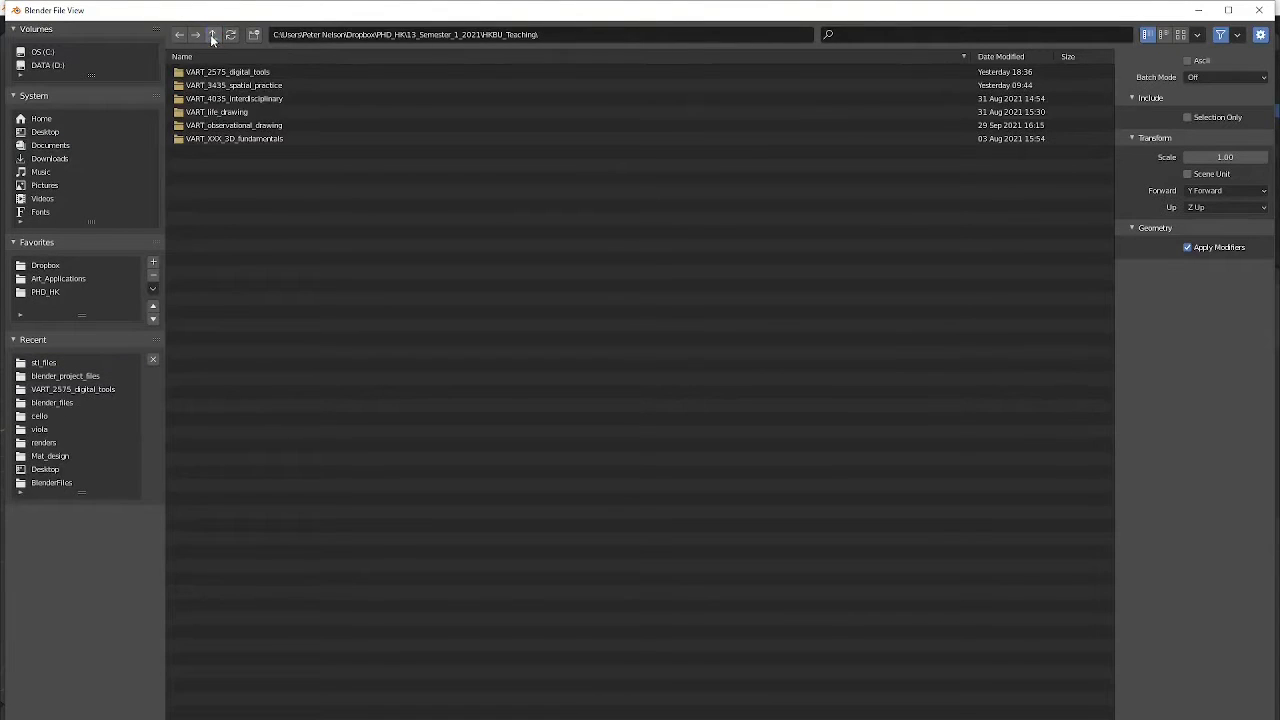
{"action": "double_click", "coordinate": [249, 76]}
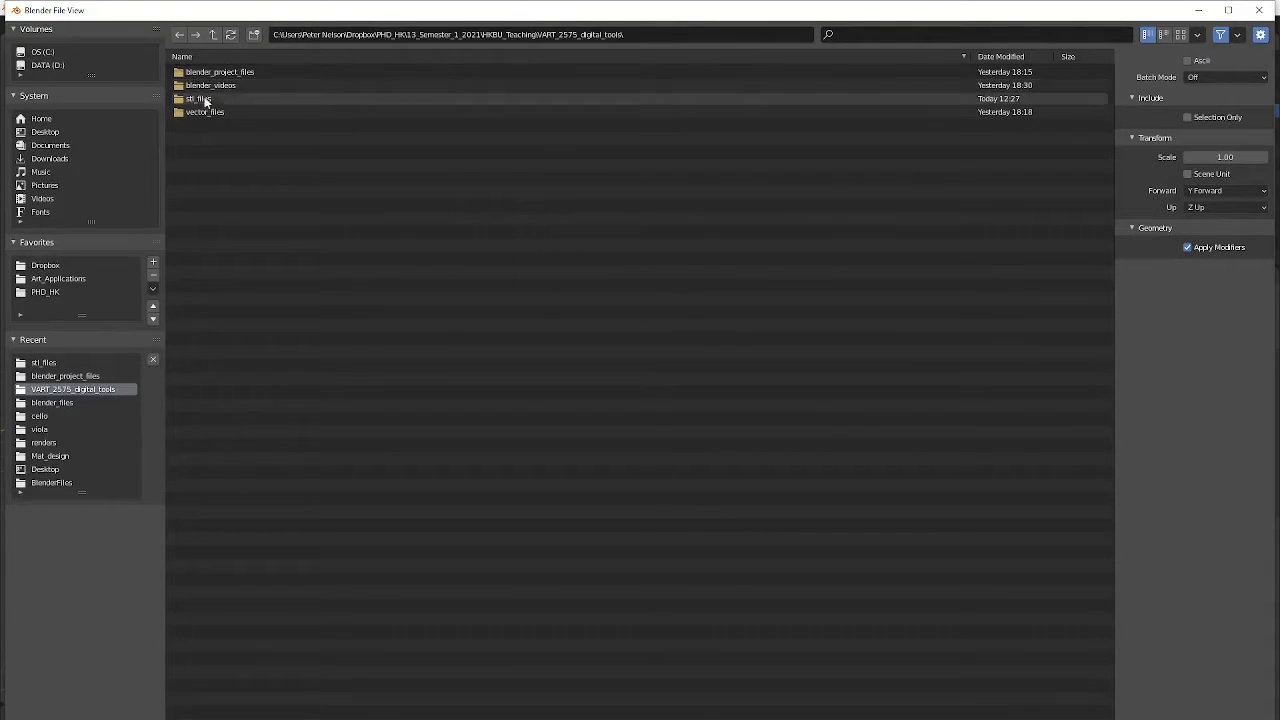
{"action": "double_click", "coordinate": [200, 99]}
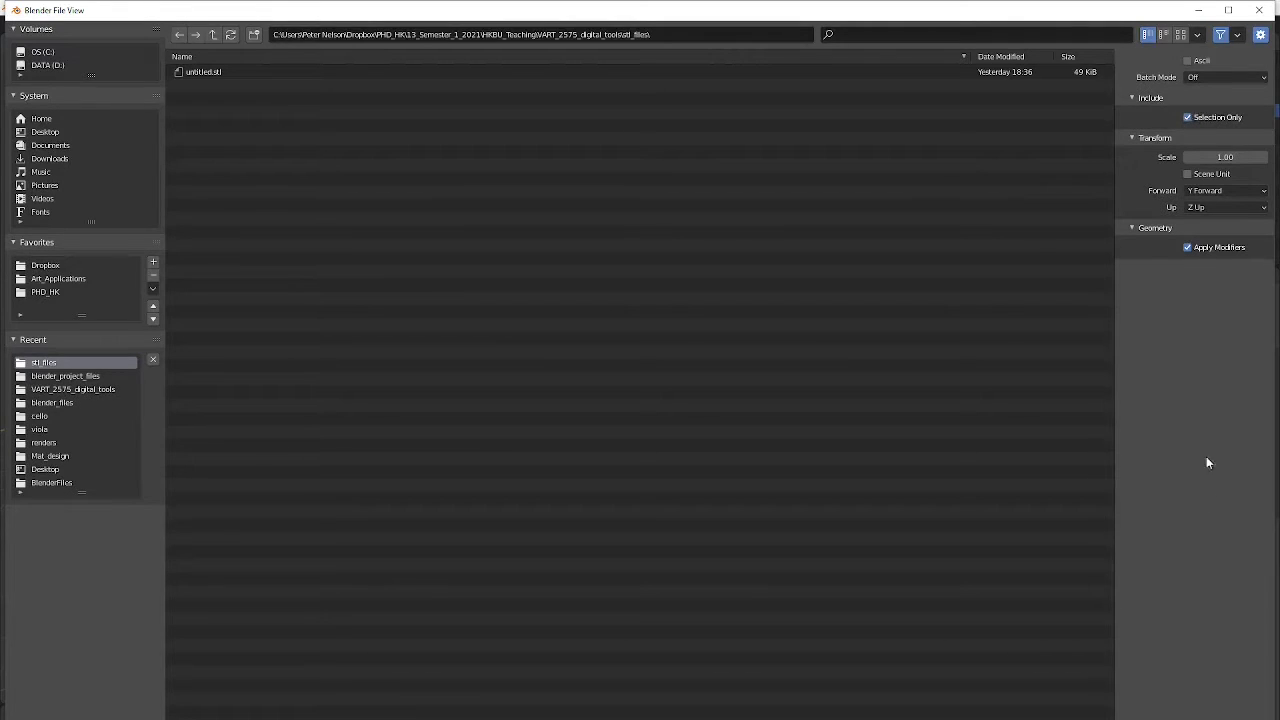
{"action": "key", "text": "Return"}
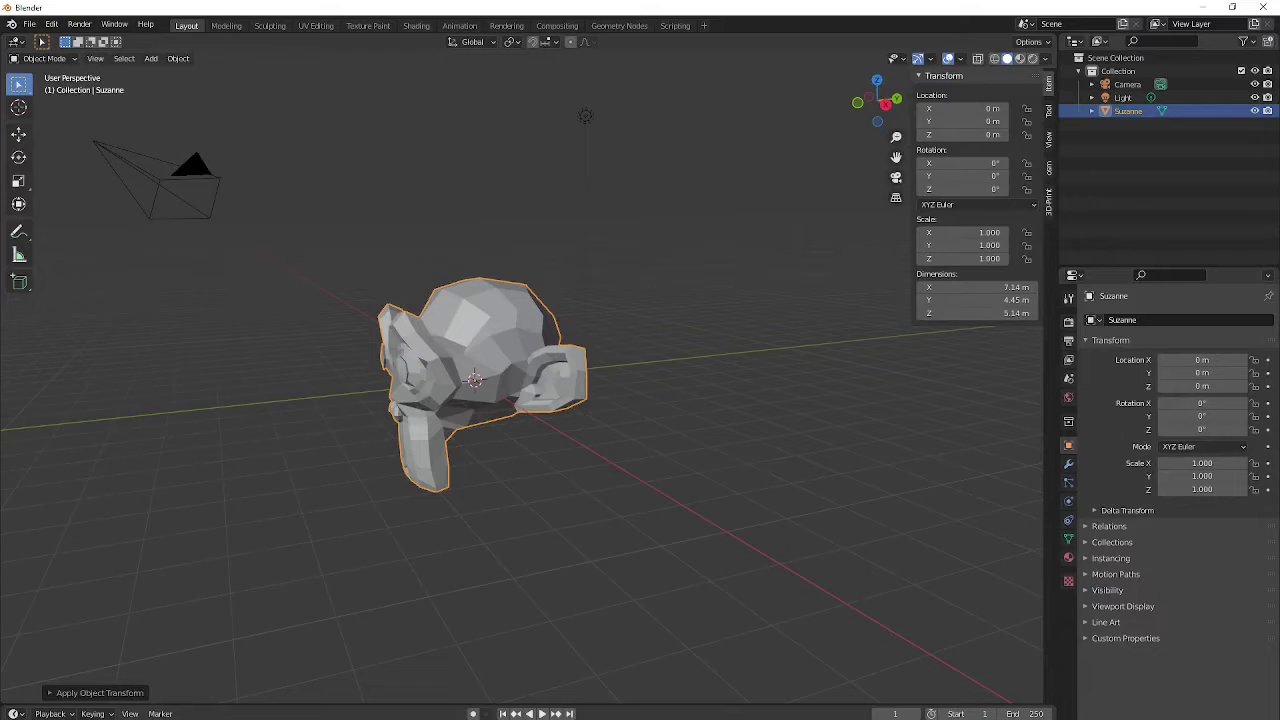
{"action": "mouse_move", "coordinate": [474, 719]}
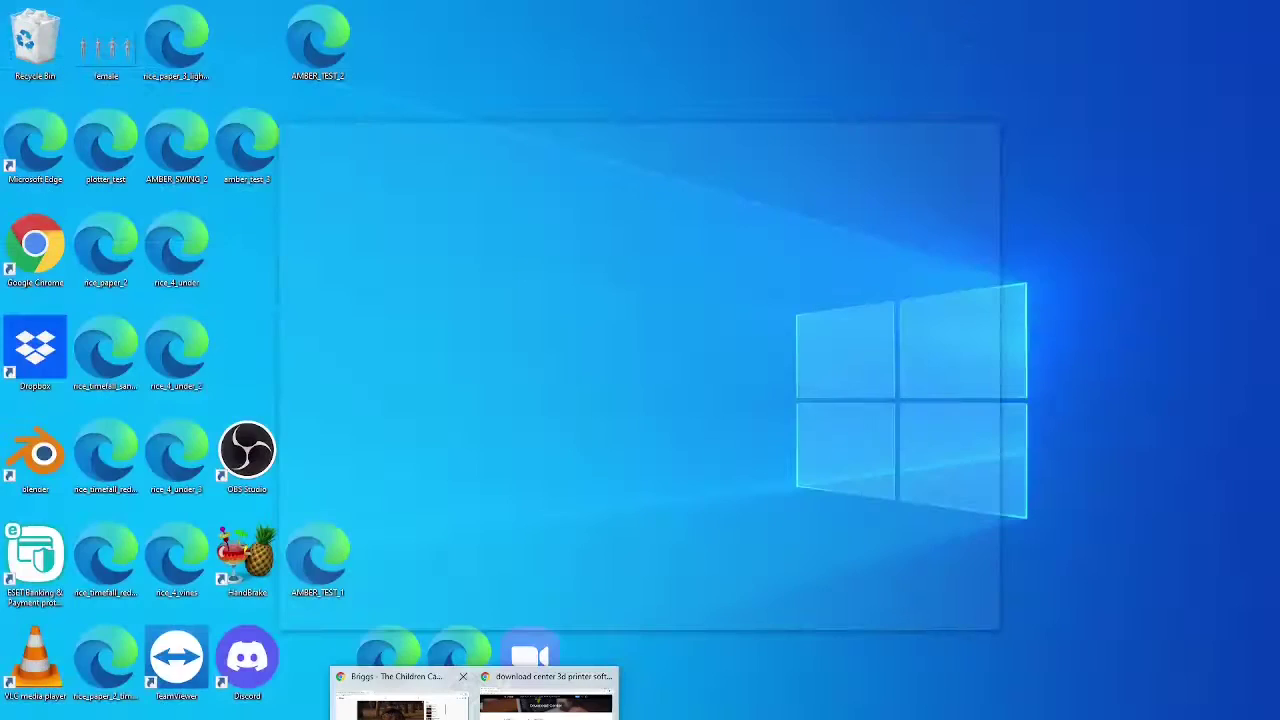
{"action": "left_click", "coordinate": [545, 700]}
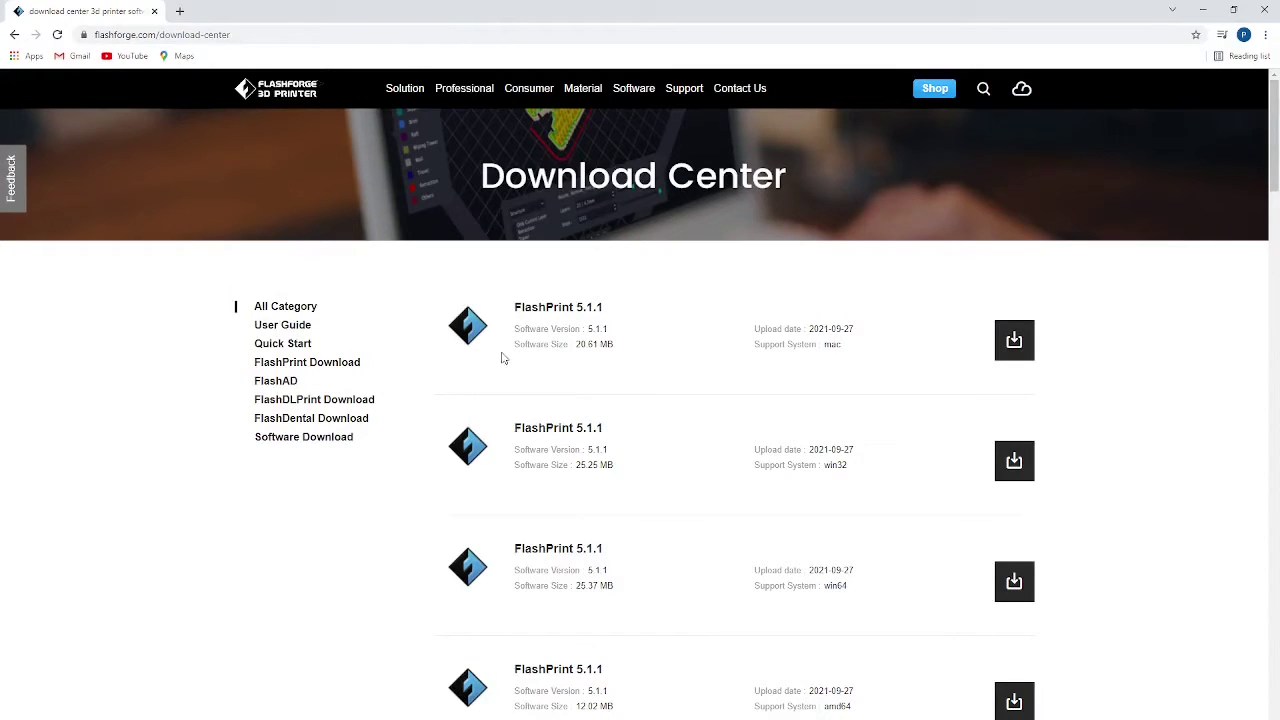
{"action": "left_click_drag", "start_coordinate": [513, 310], "coordinate": [605, 308]}
{"action": "left_click", "coordinate": [557, 328]}
{"action": "key", "text": "alt+Tab"}
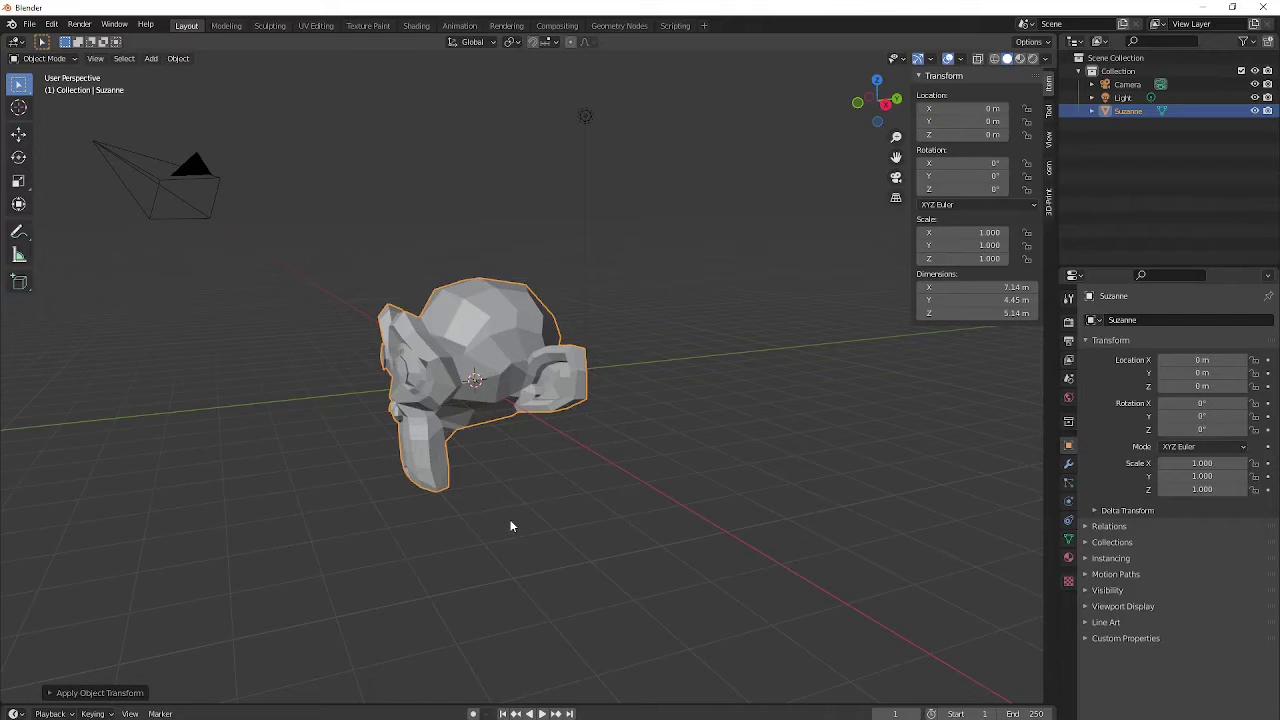
- Launch FlashPrint 5 from the Windows search and maximize its window
{"action": "key", "text": "super"}
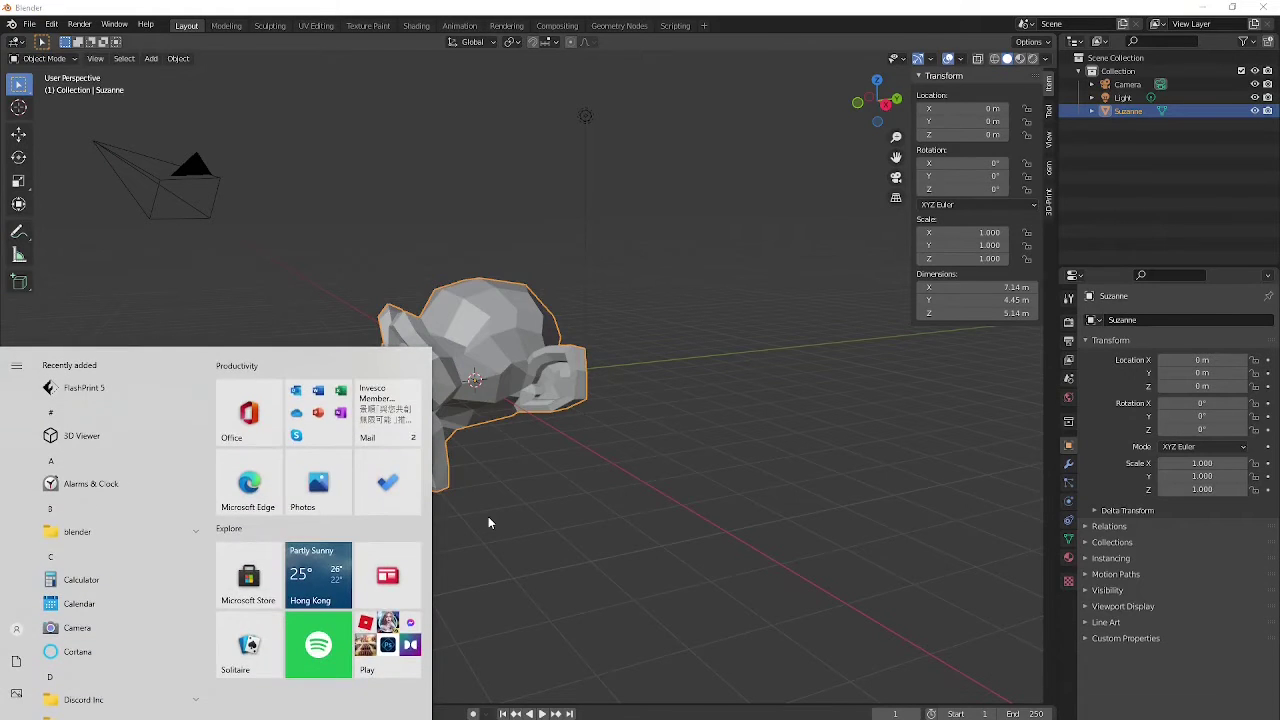
{"action": "type", "text": "flash"}
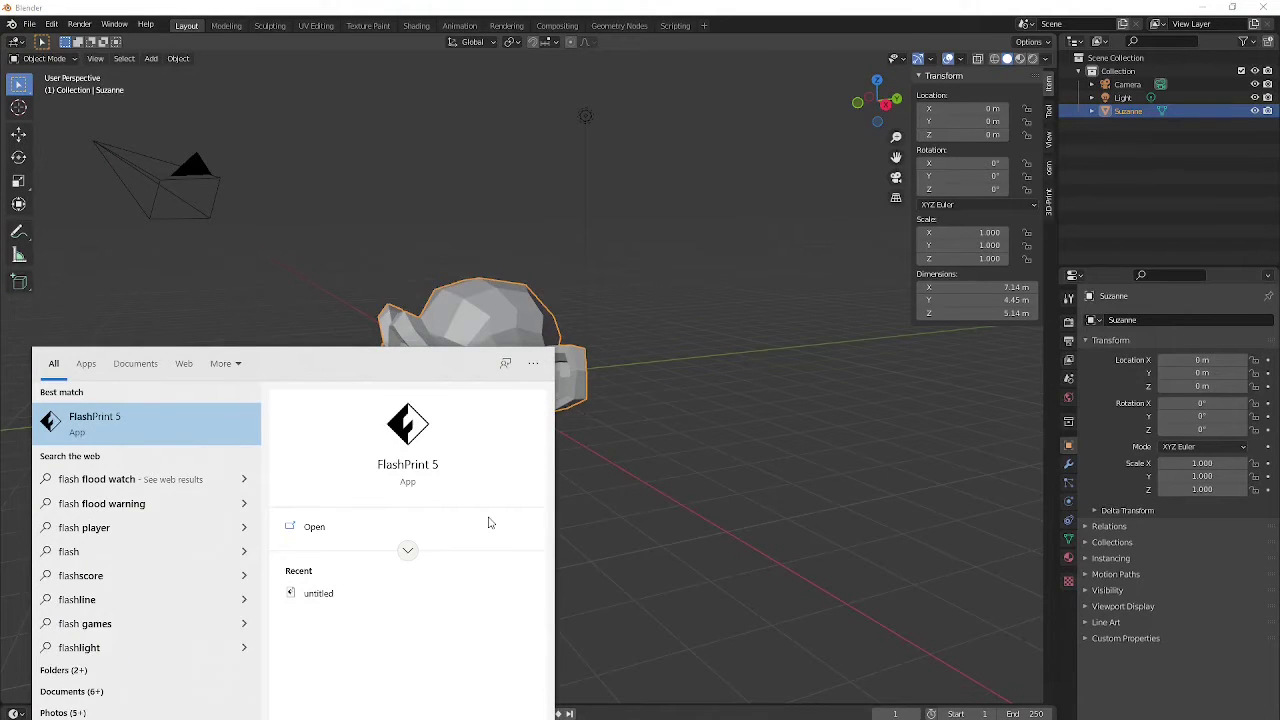
{"action": "left_click", "coordinate": [488, 516]}
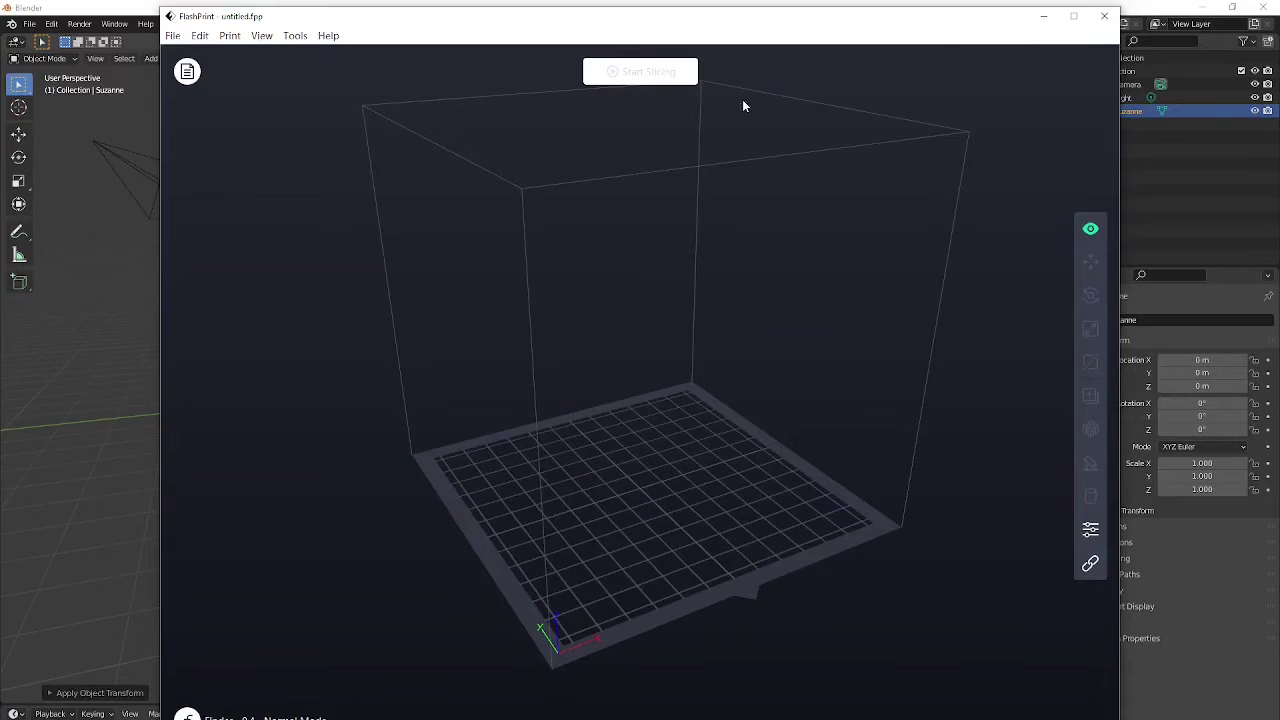
{"action": "left_click", "coordinate": [1073, 16]}
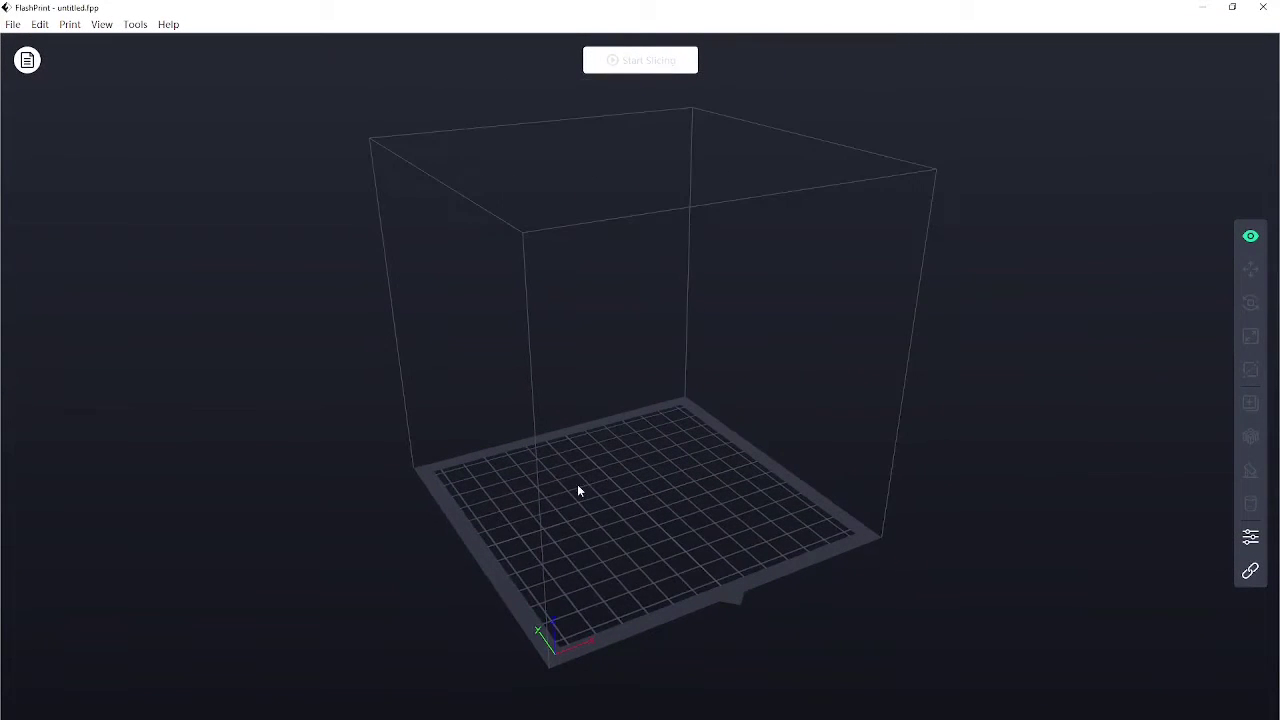
{"action": "left_click_drag", "start_coordinate": [577, 485], "coordinate": [540, 451]}
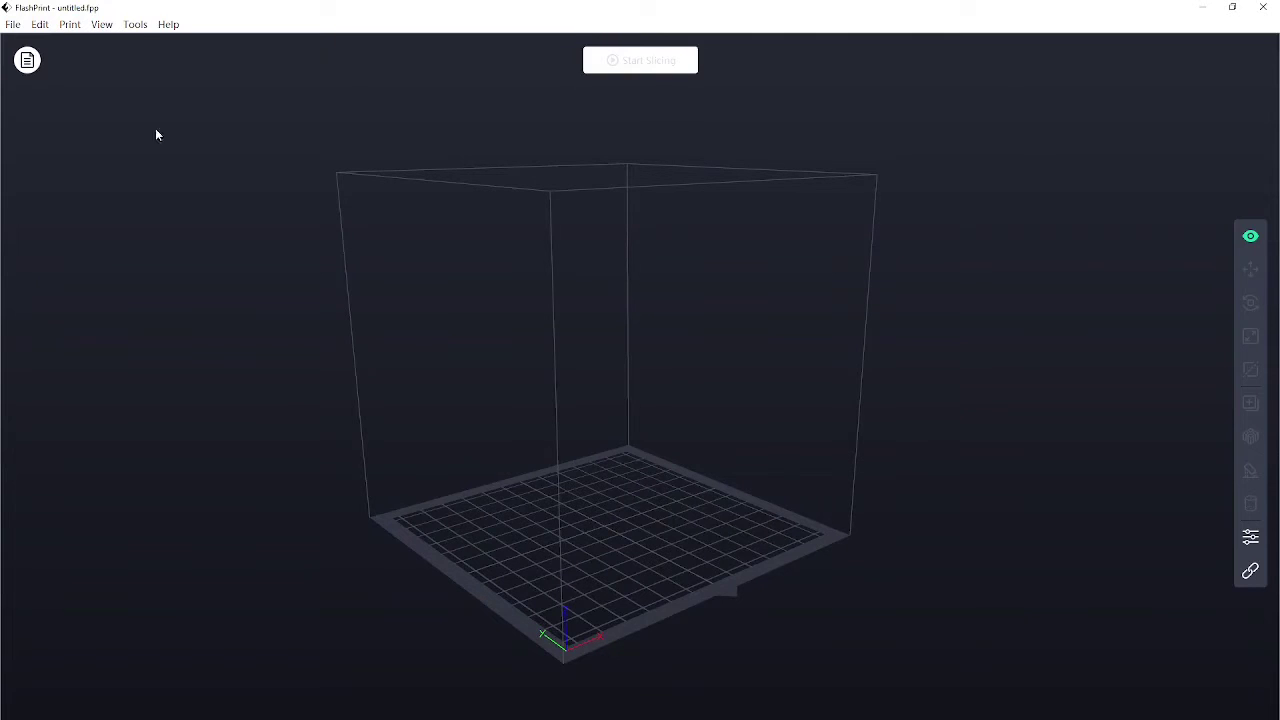
{"action": "left_click", "coordinate": [13, 25]}
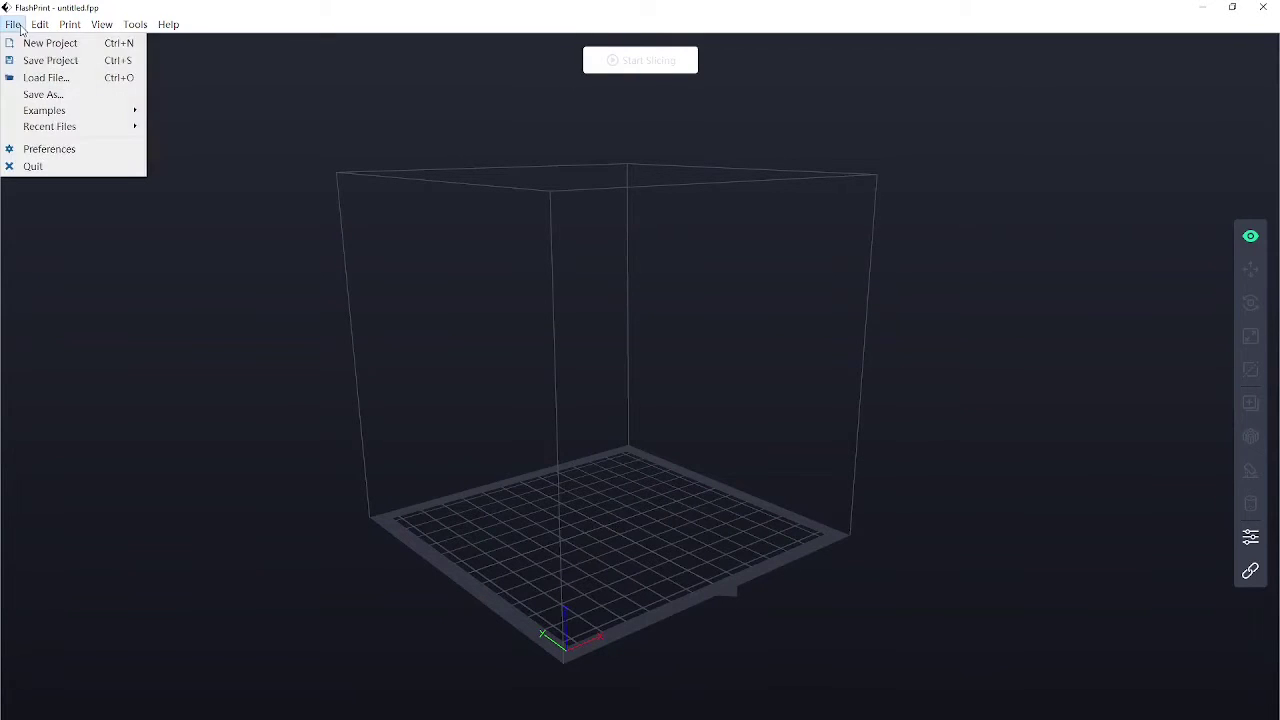
- Choose Load File and pick the monkey STL in the stl_files folder
{"action": "left_click", "coordinate": [45, 79]}
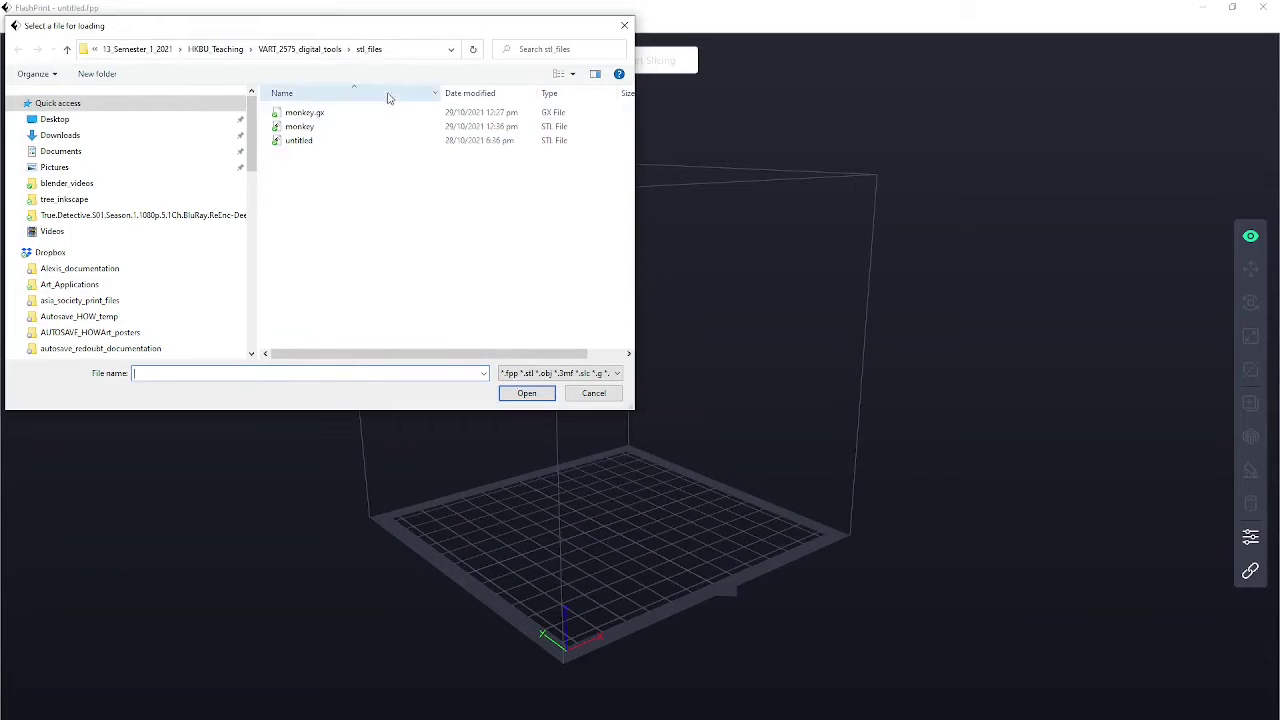
{"action": "left_click", "coordinate": [311, 130]}
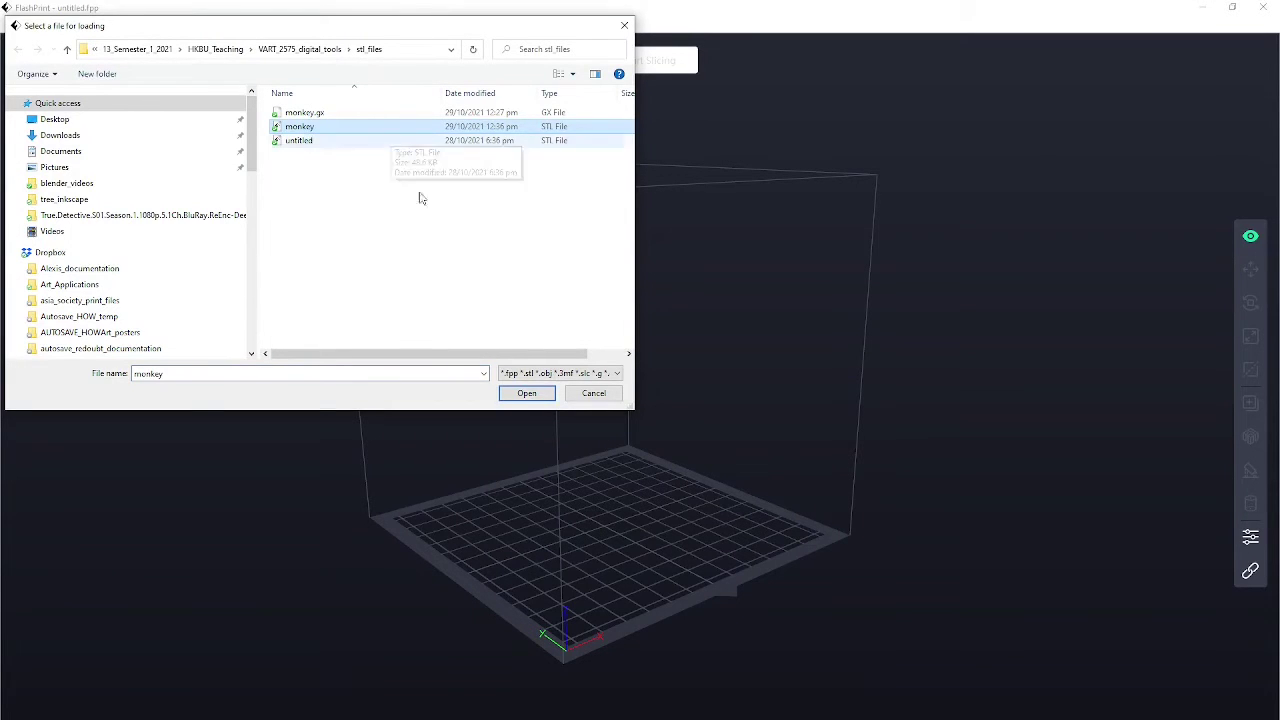
{"action": "left_click", "coordinate": [530, 396]}
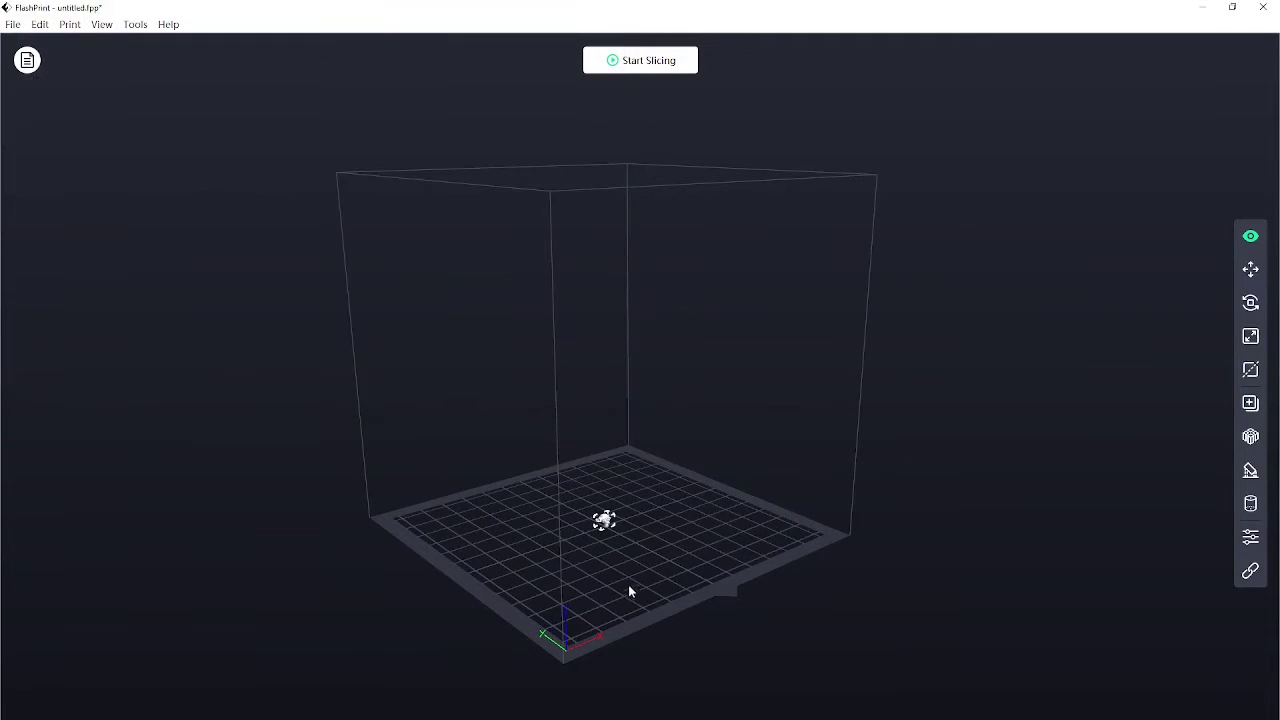
{"action": "scroll", "coordinate": [628, 592], "scroll_direction": "up", "scroll_amount": 8}
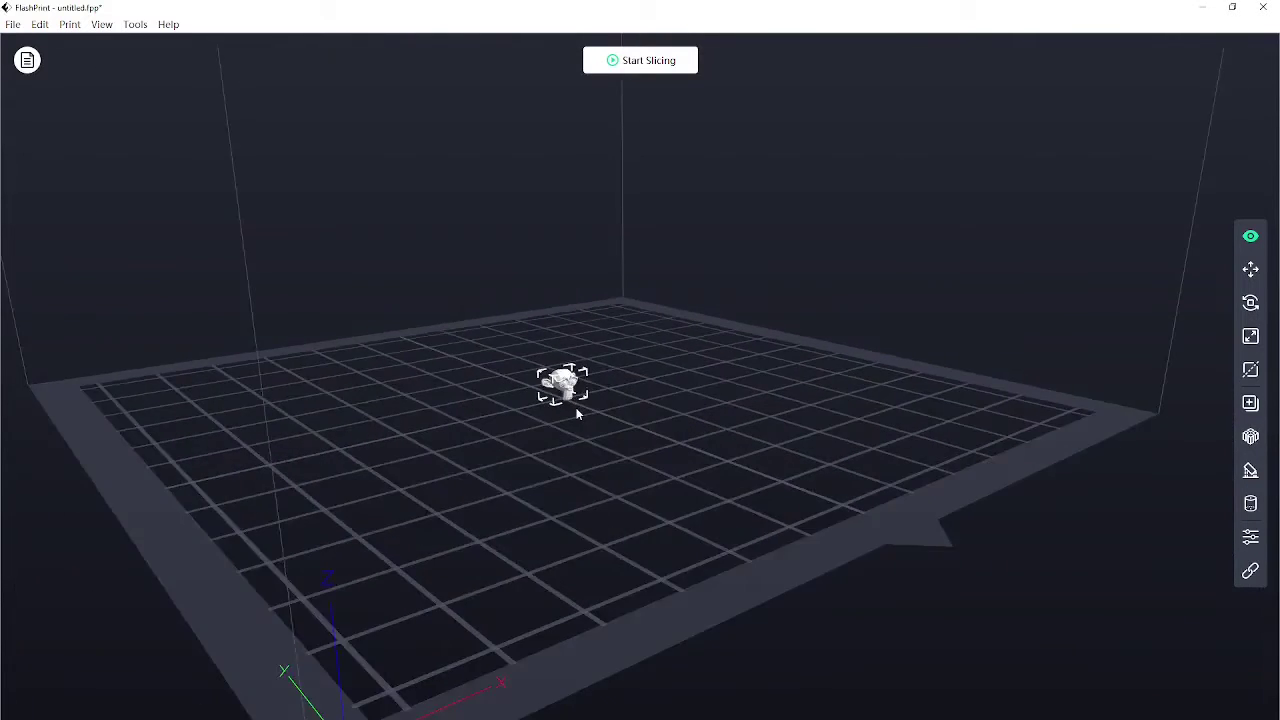
{"action": "scroll", "coordinate": [576, 412], "scroll_direction": "down", "scroll_amount": 5}
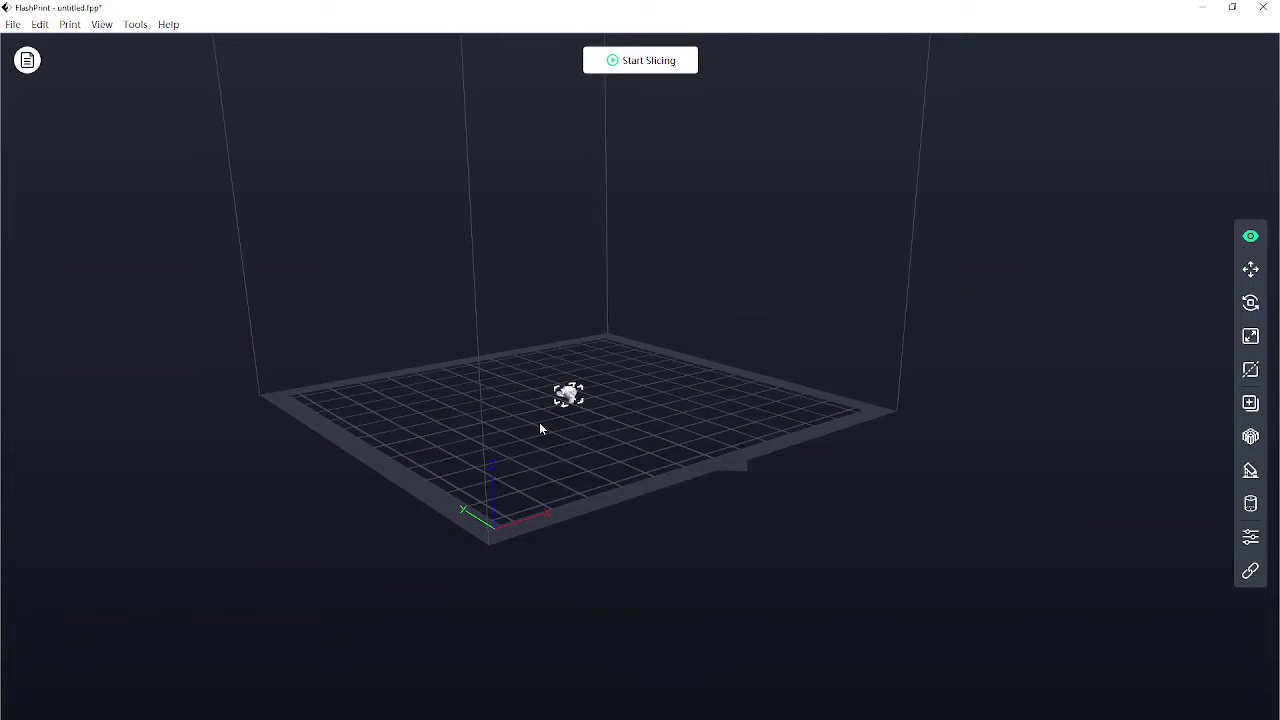
{"action": "scroll", "coordinate": [539, 425], "scroll_direction": "up", "scroll_amount": 5}
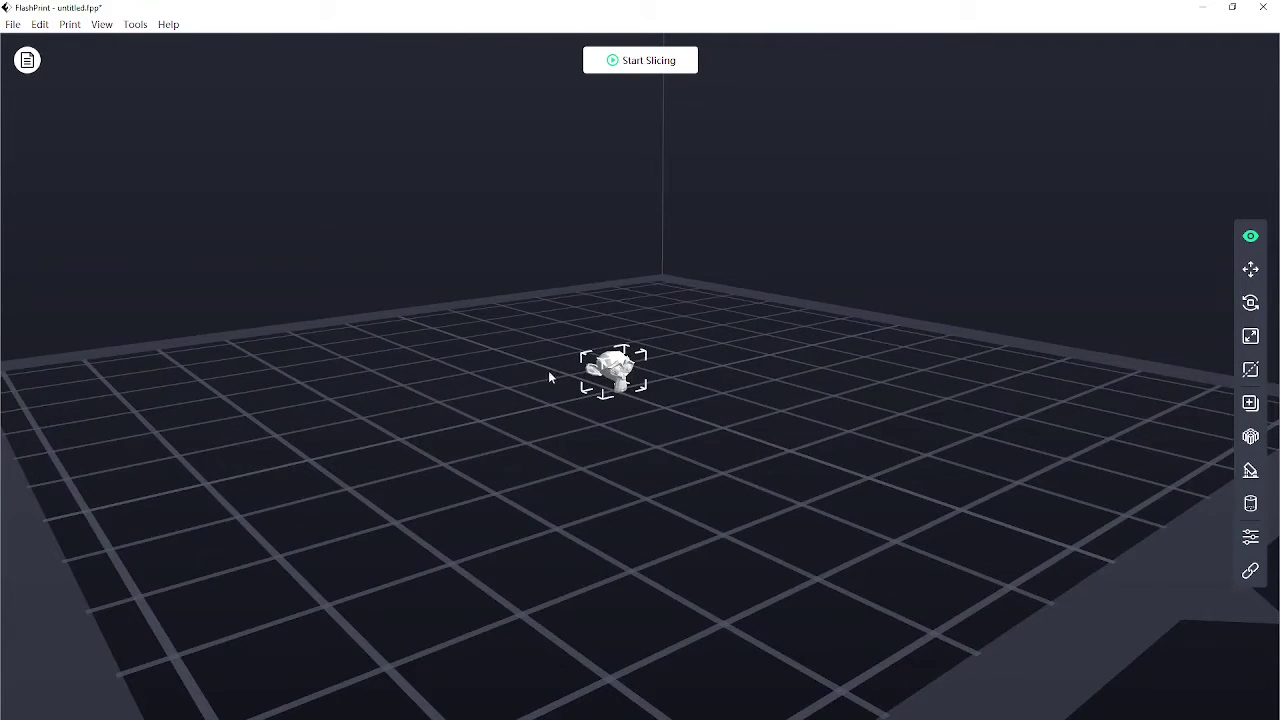
{"action": "scroll", "coordinate": [638, 372], "scroll_direction": "down", "scroll_amount": 5}
{"action": "left_click_drag", "start_coordinate": [620, 397], "coordinate": [568, 398]}
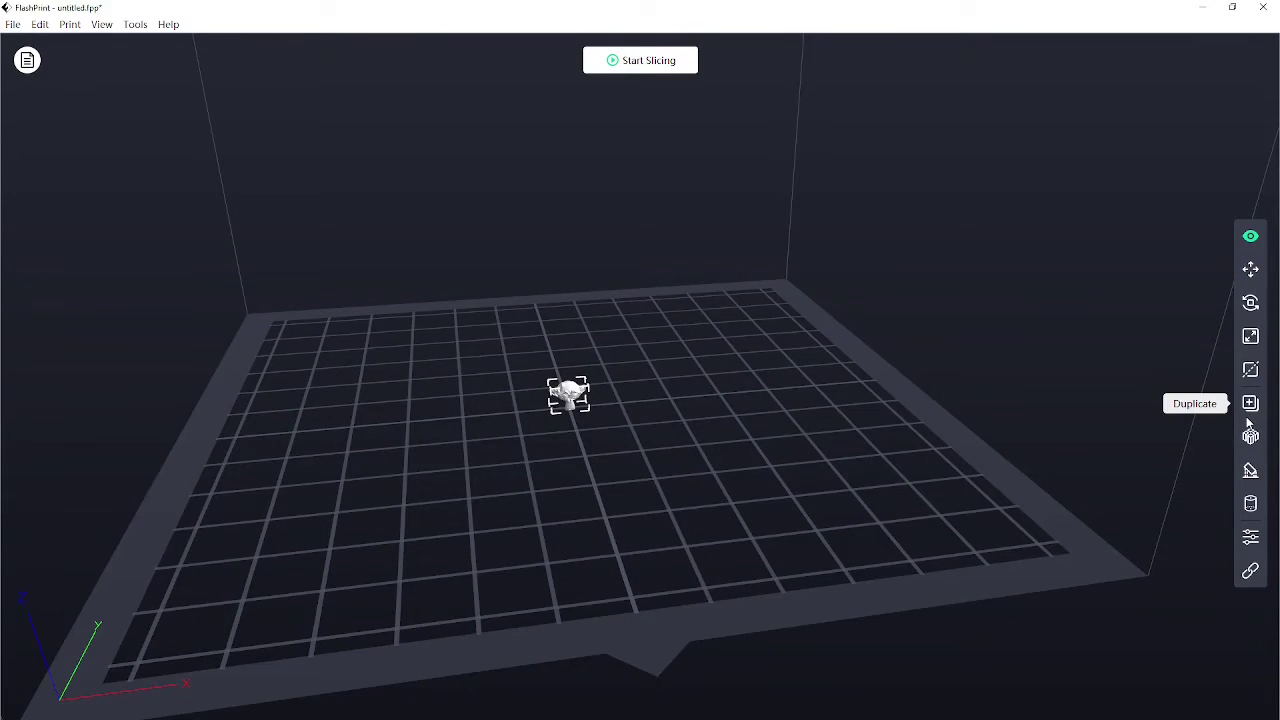
- Scale the monkey uniformly to 600% (42.83 × 26.68 × 30.84 mm), then deselect it
{"action": "left_click", "coordinate": [1250, 338]}
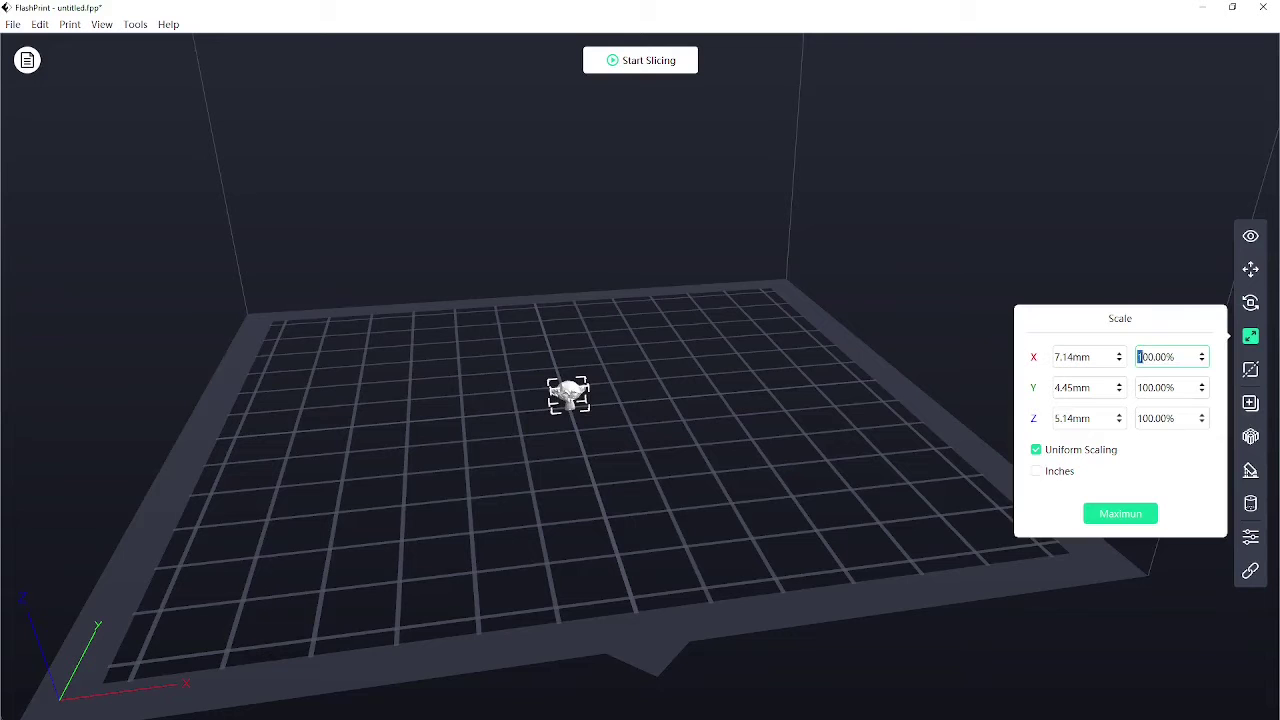
{"action": "left_click", "coordinate": [1141, 385]}
{"action": "mouse_move", "coordinate": [430, 430]}
{"action": "left_mouse_down"}
{"action": "mouse_move", "coordinate": [505, 438]}
{"action": "mouse_move", "coordinate": [430, 450]}
{"action": "left_mouse_up"}
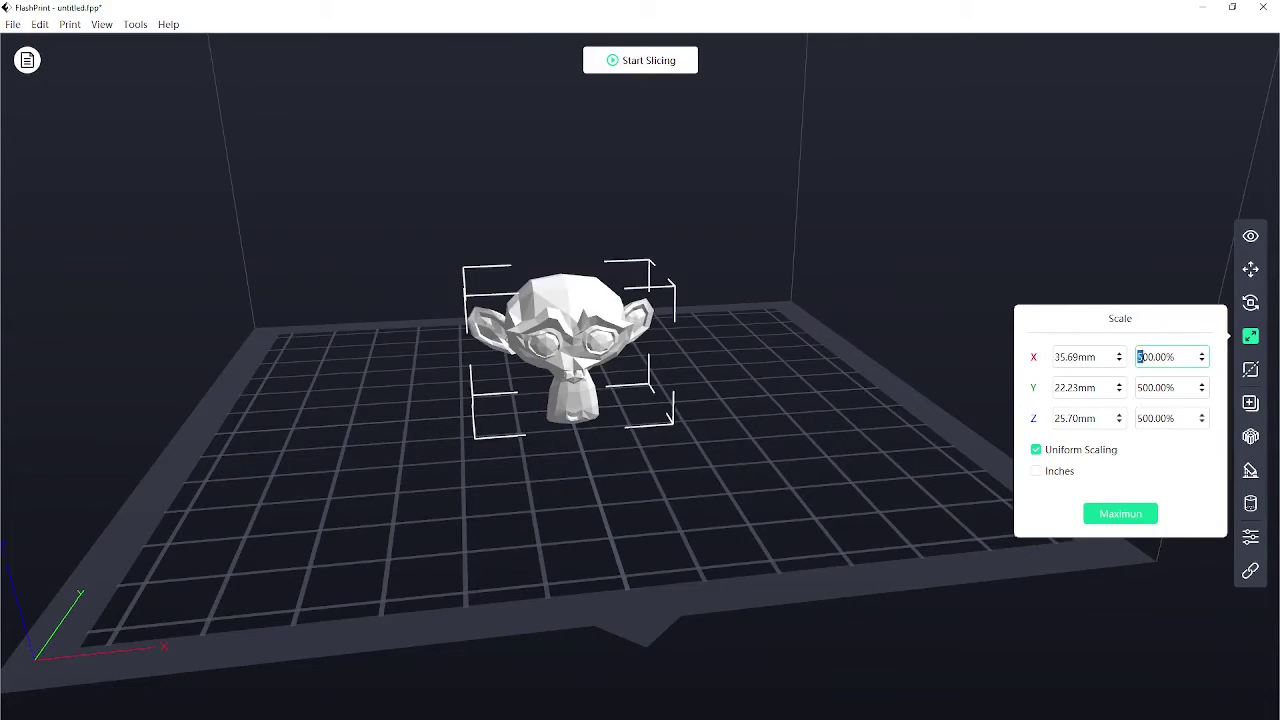
{"action": "type", "text": "6"}
{"action": "left_click", "coordinate": [1140, 387]}
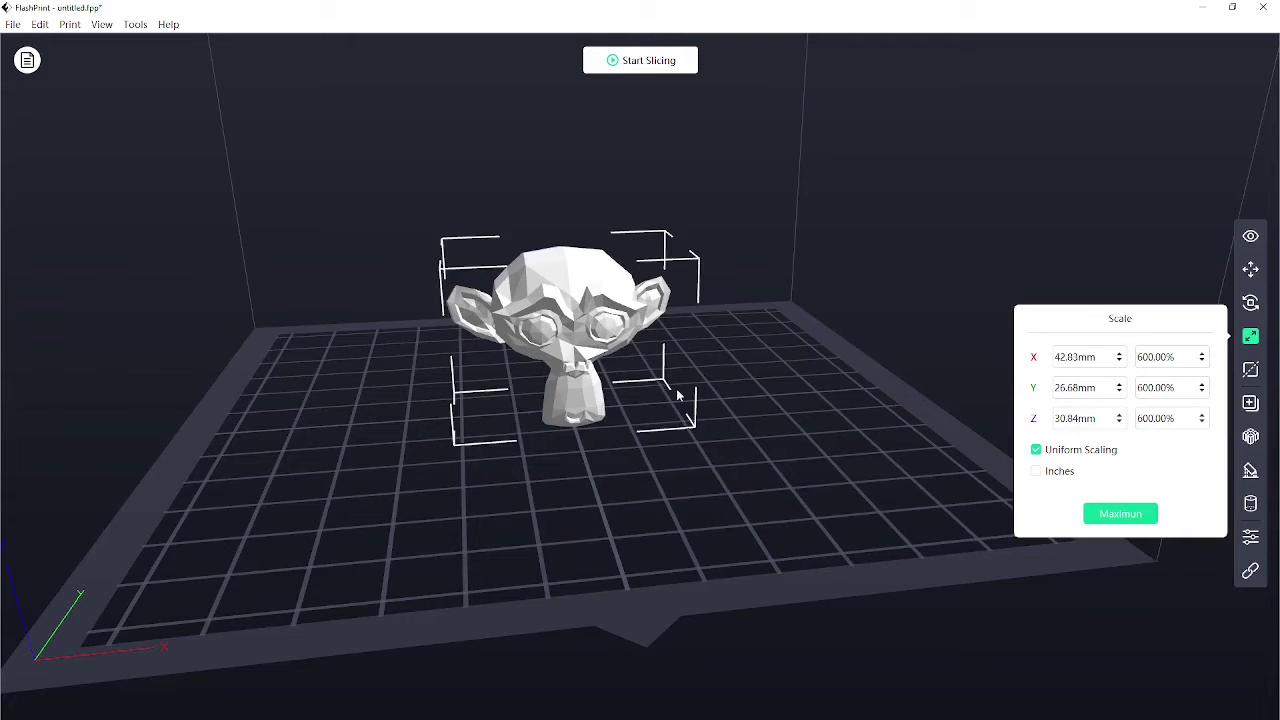
{"action": "left_click_drag", "start_coordinate": [900, 375], "coordinate": [830, 384]}
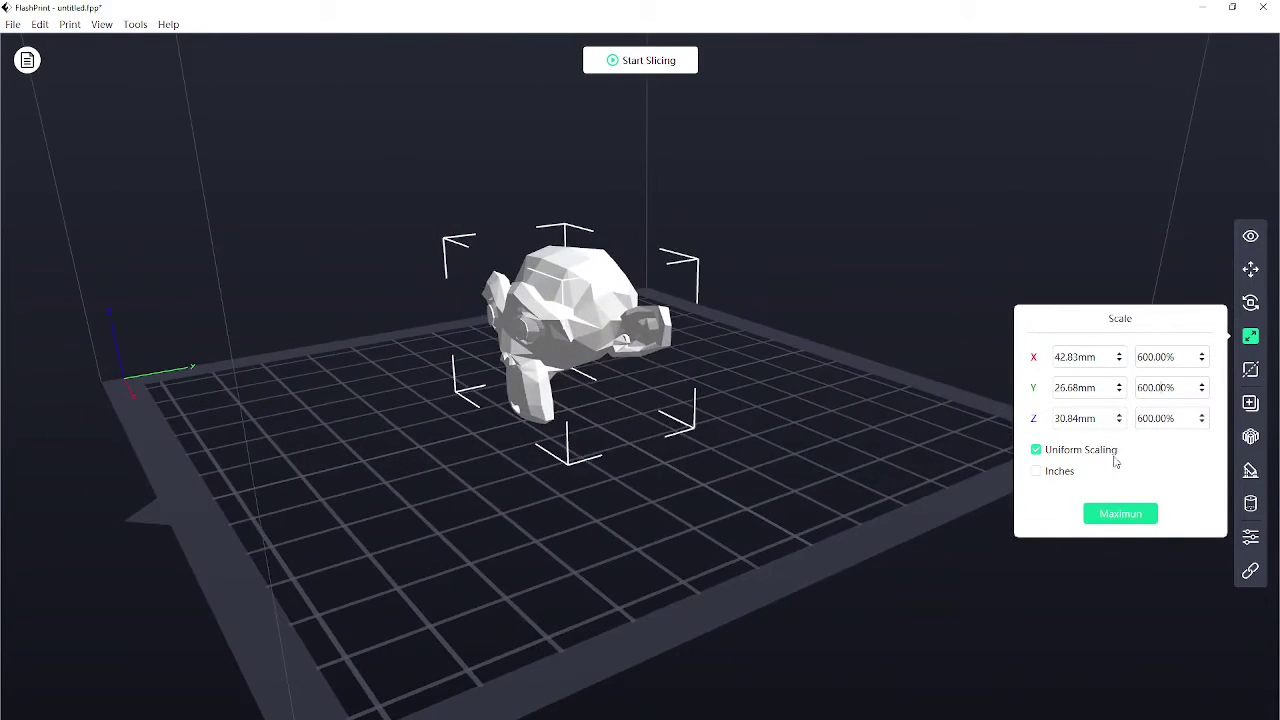
{"action": "left_click", "coordinate": [1071, 253]}
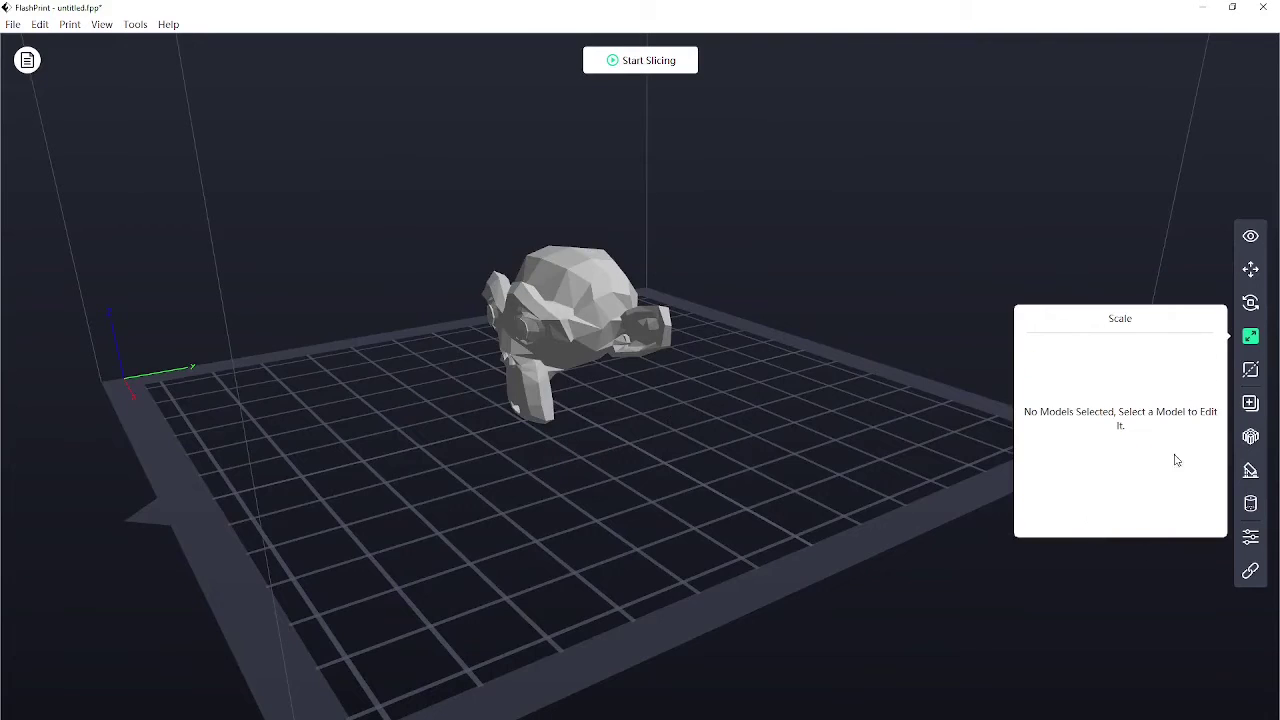
- Generate automatic pillar supports for the enlarged monkey, inspect them, then clear them
{"action": "left_click", "coordinate": [1251, 338]}
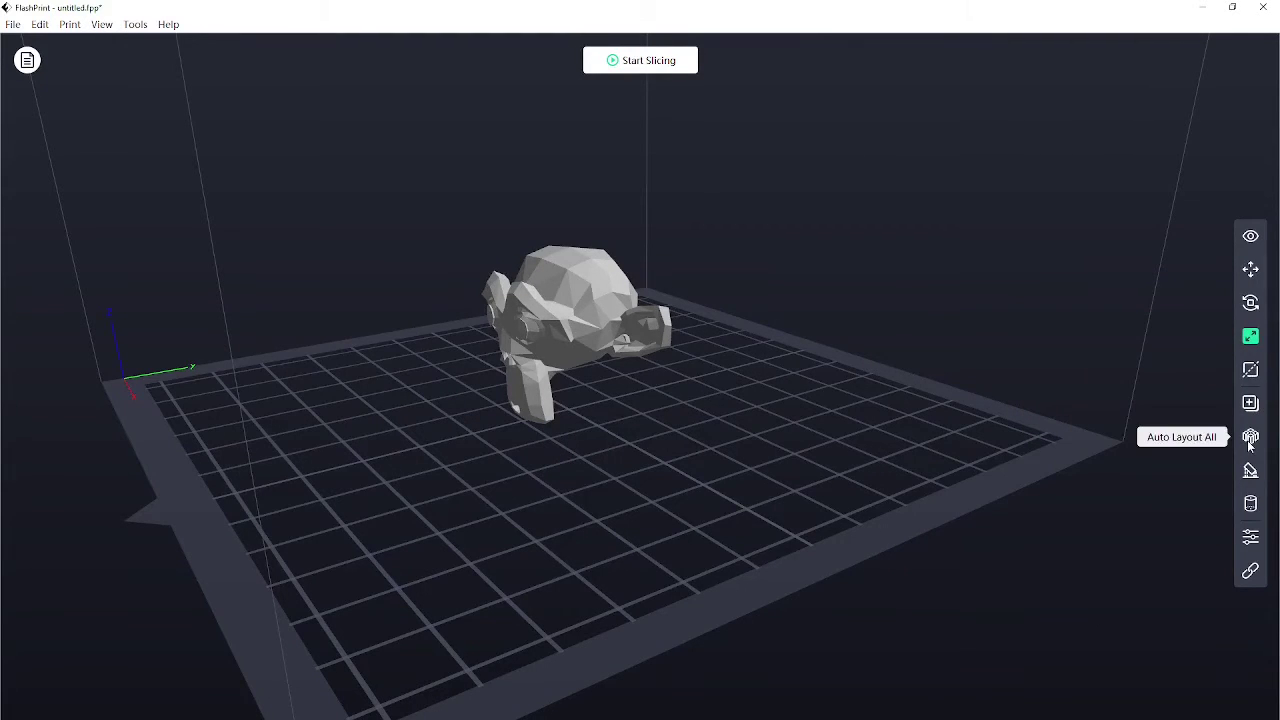
{"action": "left_click", "coordinate": [1250, 473]}
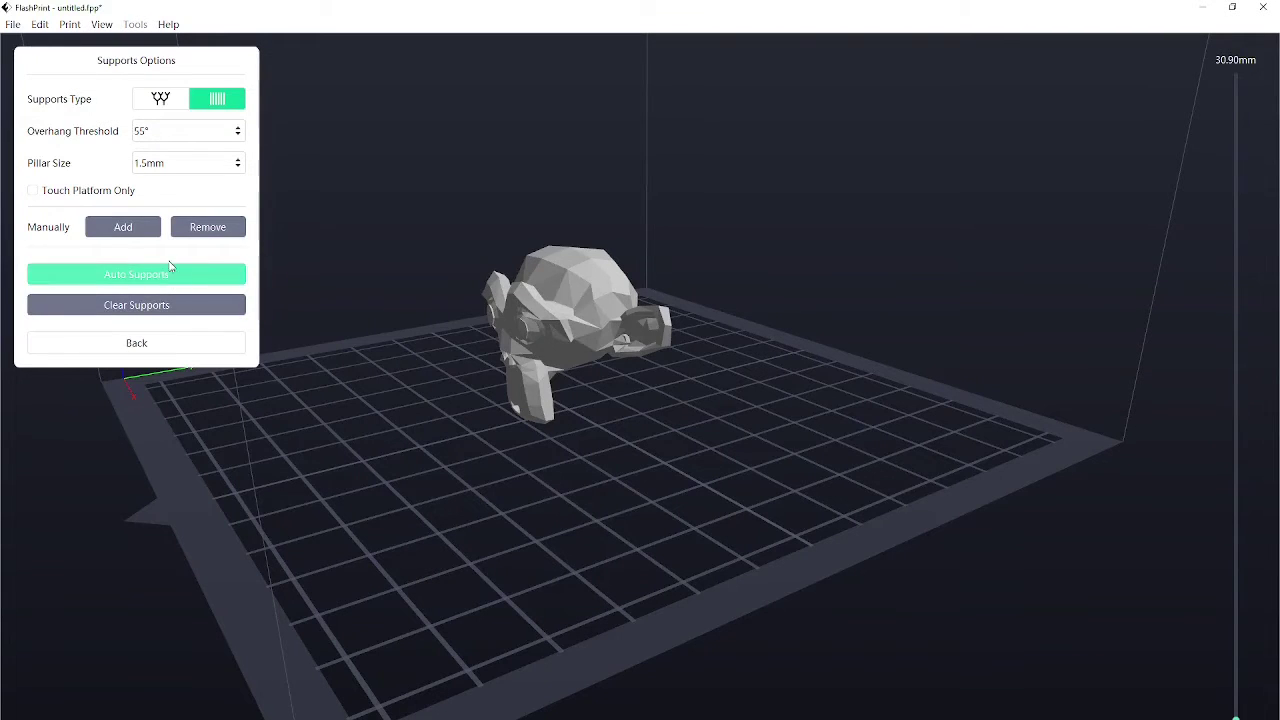
{"action": "left_click", "coordinate": [131, 277]}
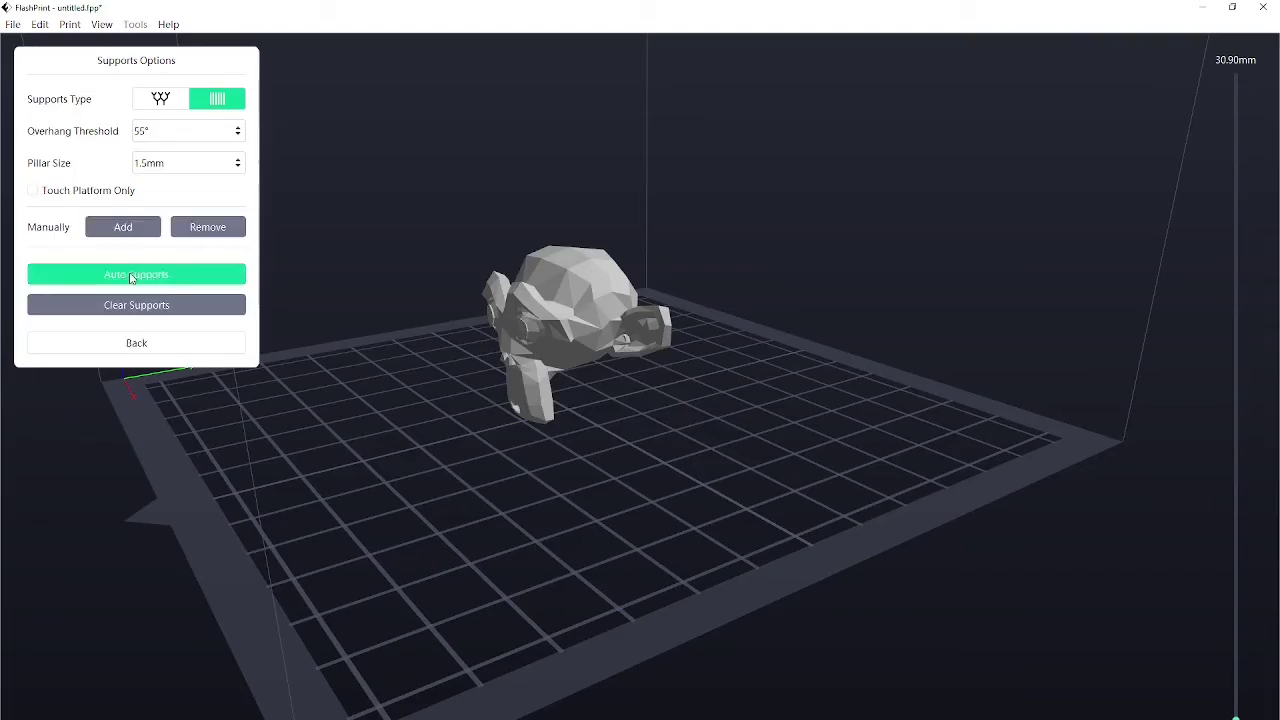
{"action": "left_click_drag", "start_coordinate": [746, 382], "coordinate": [560, 393]}
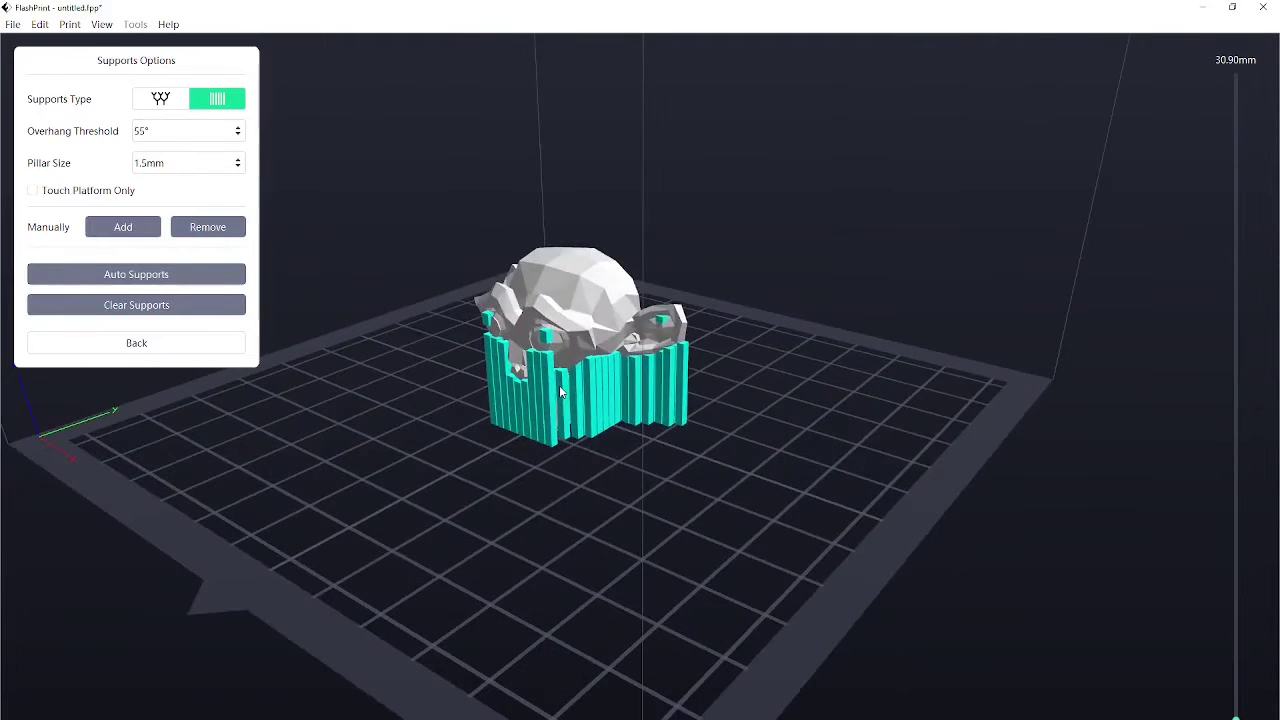
{"action": "left_click", "coordinate": [137, 305]}
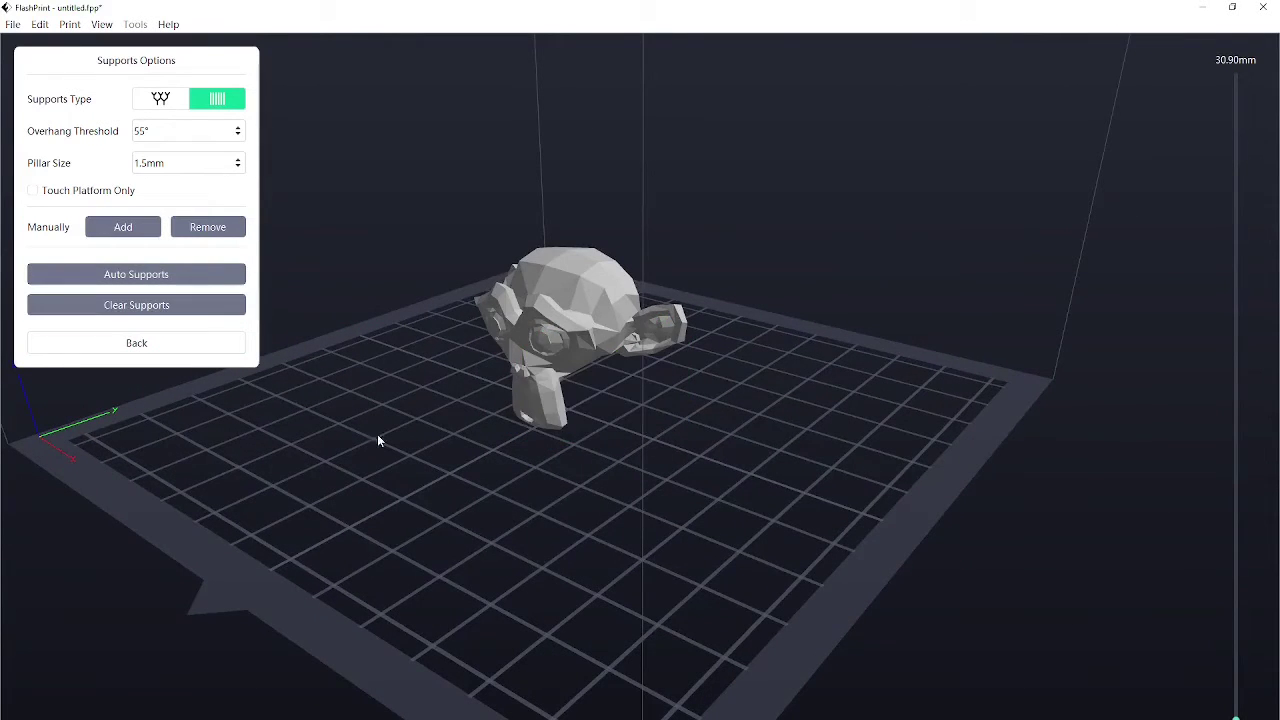
- Regenerate automatic pillar supports and check them from several angles
{"action": "left_click_drag", "start_coordinate": [380, 440], "coordinate": [551, 366]}
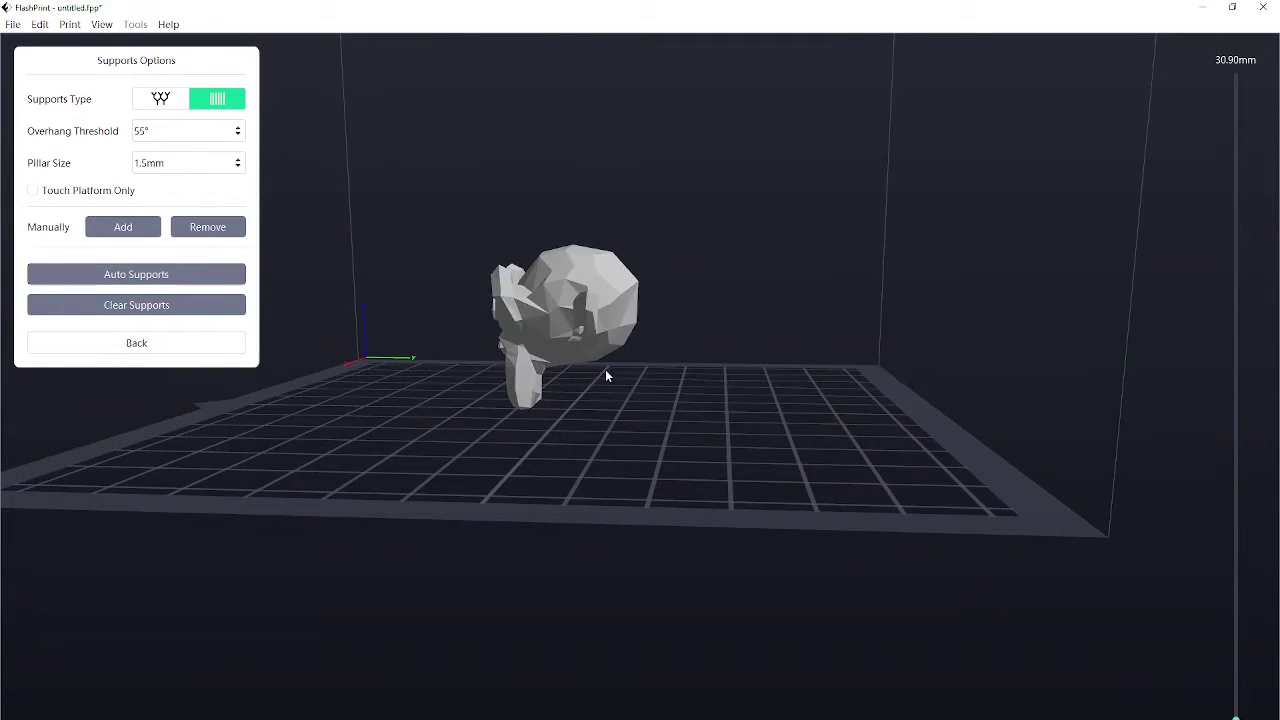
{"action": "mouse_move", "coordinate": [605, 369]}
{"action": "left_mouse_down"}
{"action": "mouse_move", "coordinate": [586, 380]}
{"action": "mouse_move", "coordinate": [601, 382]}
{"action": "left_mouse_up"}
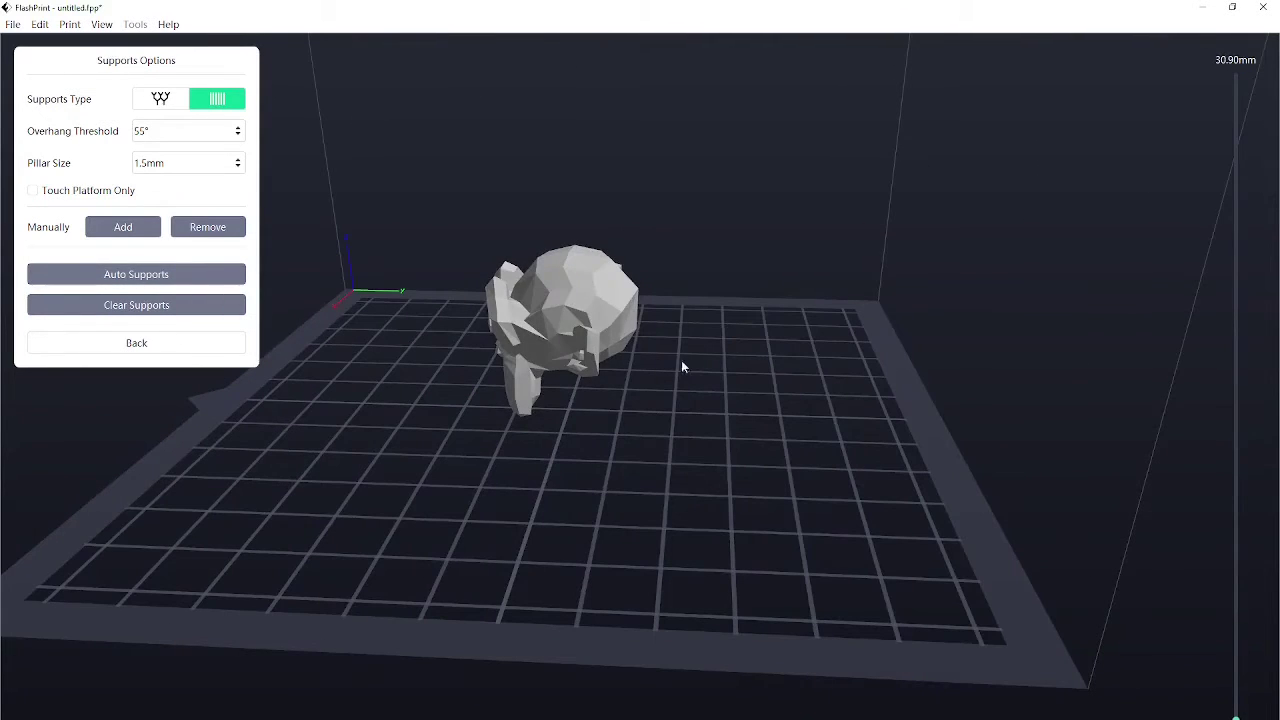
{"action": "left_click_drag", "start_coordinate": [568, 432], "coordinate": [712, 396]}
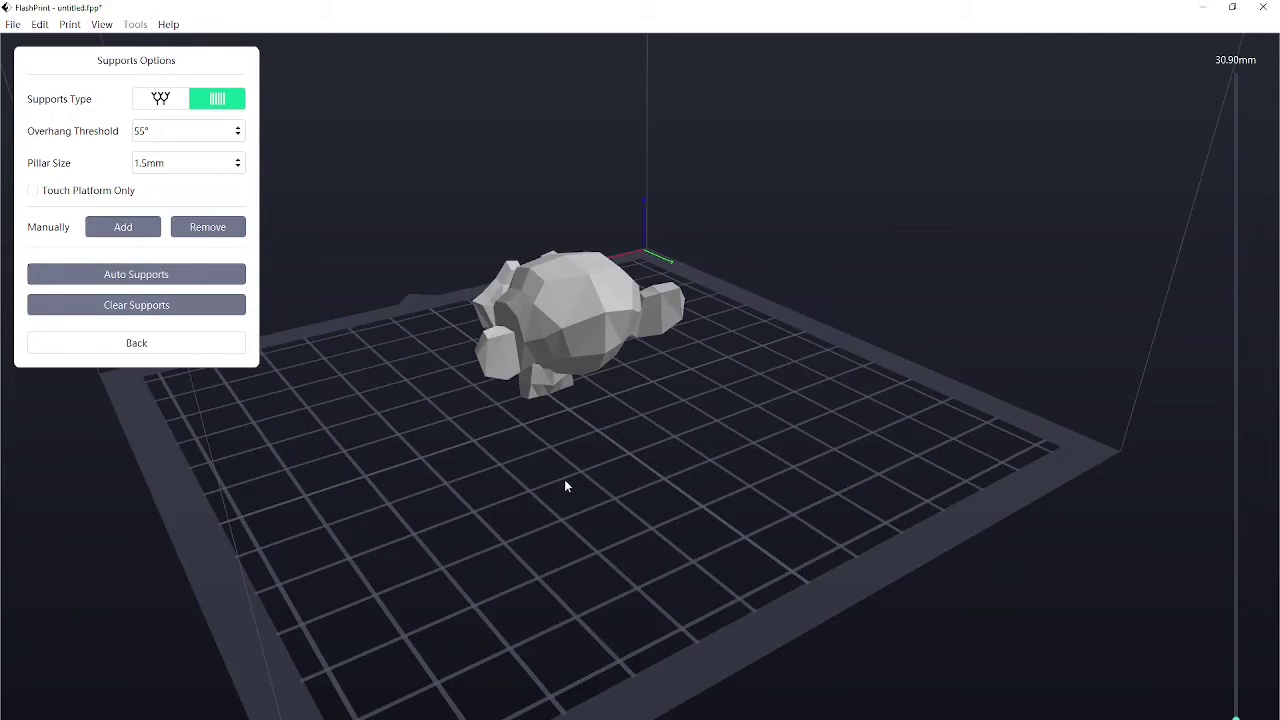
{"action": "left_click", "coordinate": [206, 274]}
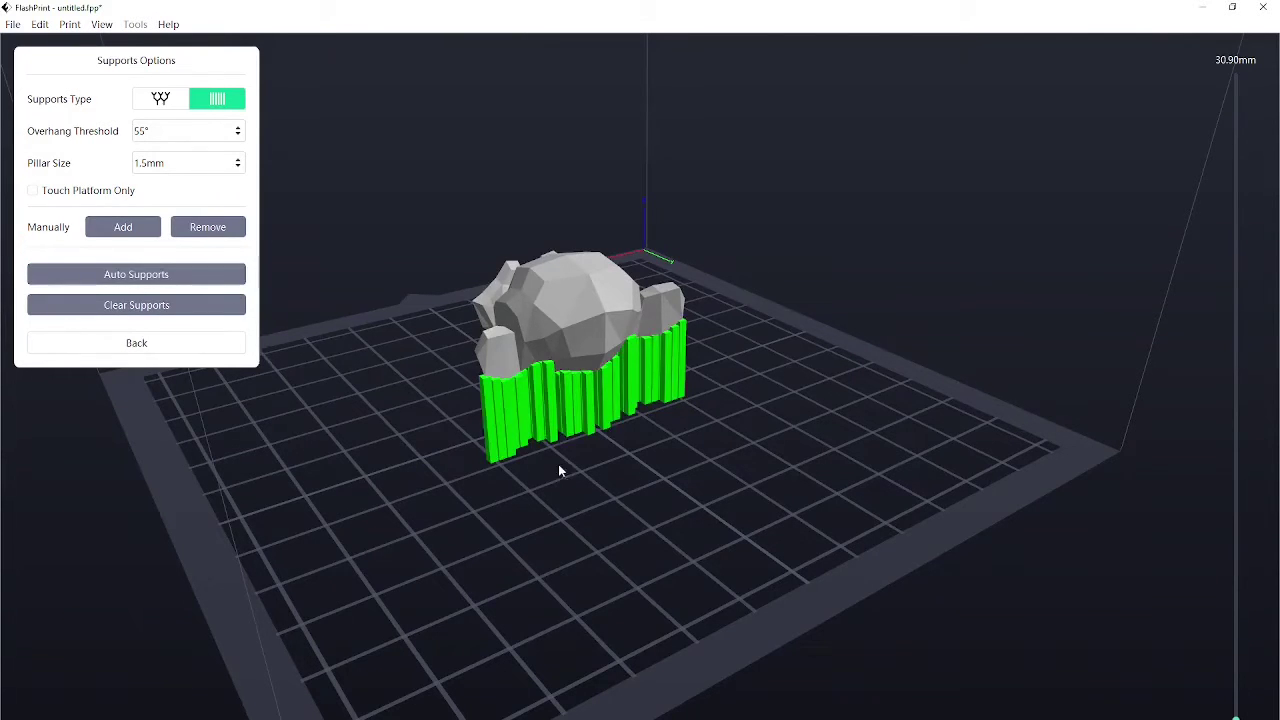
{"action": "left_click_drag", "start_coordinate": [650, 447], "coordinate": [630, 478]}
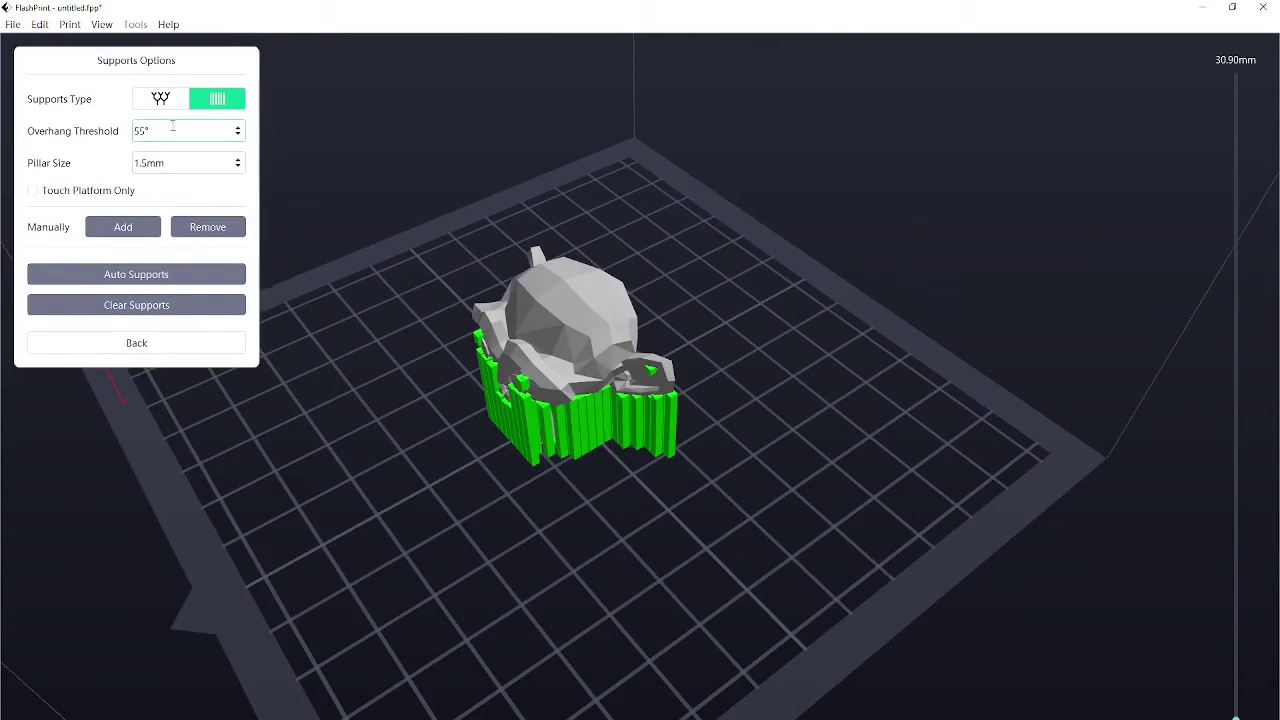
- Clear the pillars, try automatic tree supports, then clear those too
{"action": "left_click", "coordinate": [177, 305]}
{"action": "left_click", "coordinate": [161, 99]}
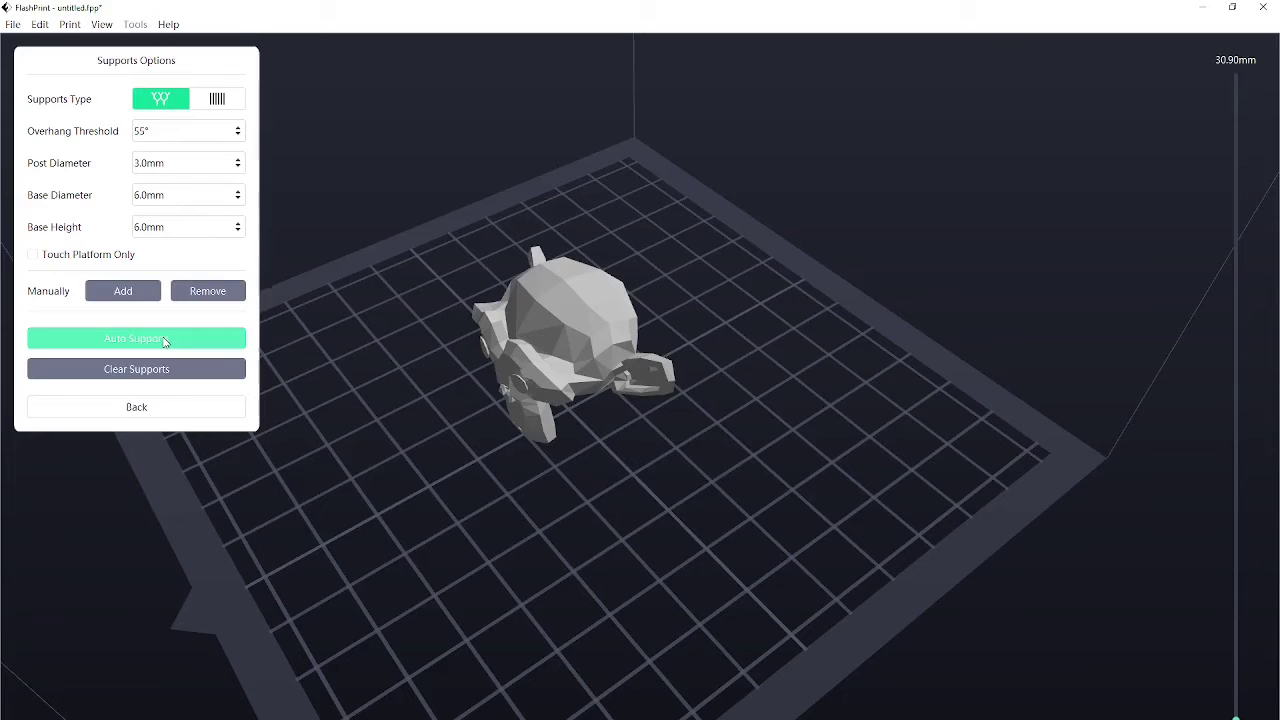
{"action": "left_click", "coordinate": [136, 338]}
{"action": "mouse_move", "coordinate": [569, 483]}
{"action": "right_mouse_down"}
{"action": "mouse_move", "coordinate": [588, 444]}
{"action": "mouse_move", "coordinate": [591, 474]}
{"action": "right_mouse_up"}
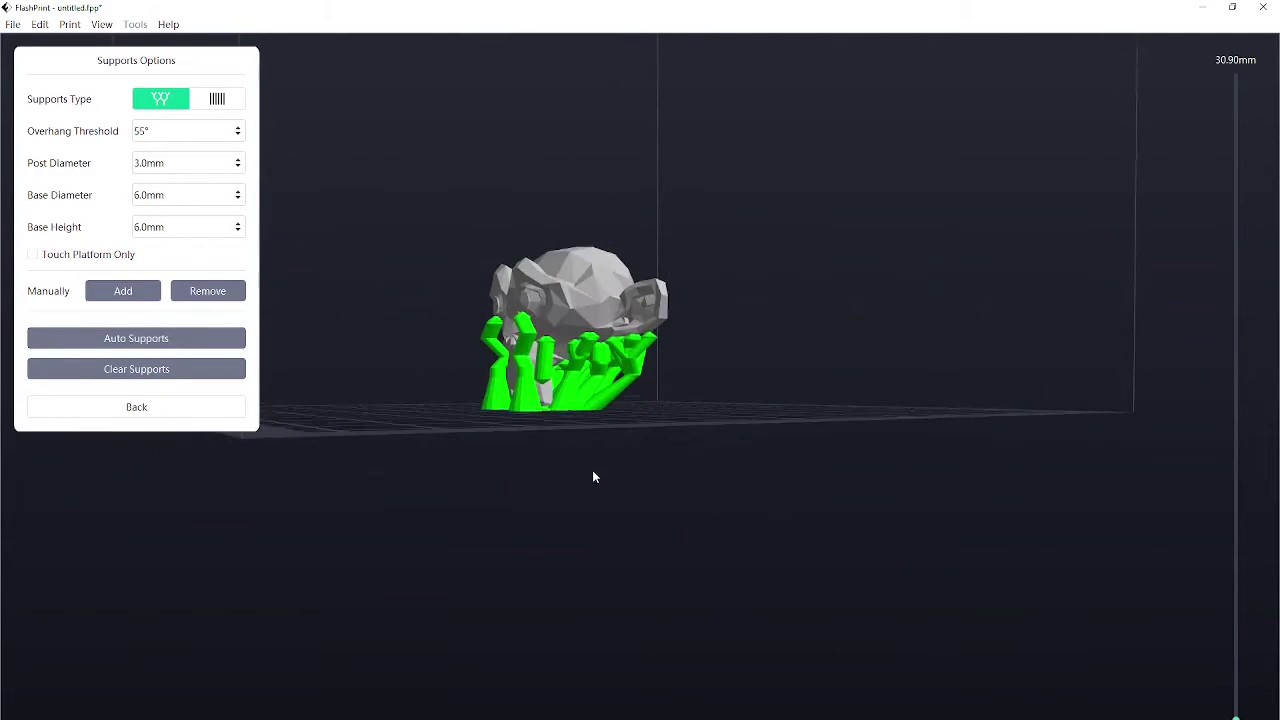
{"action": "left_click", "coordinate": [215, 372]}
- Switch back to pillar type and auto-generate 1.5 mm pillars at a 55° threshold
{"action": "left_click", "coordinate": [229, 100]}
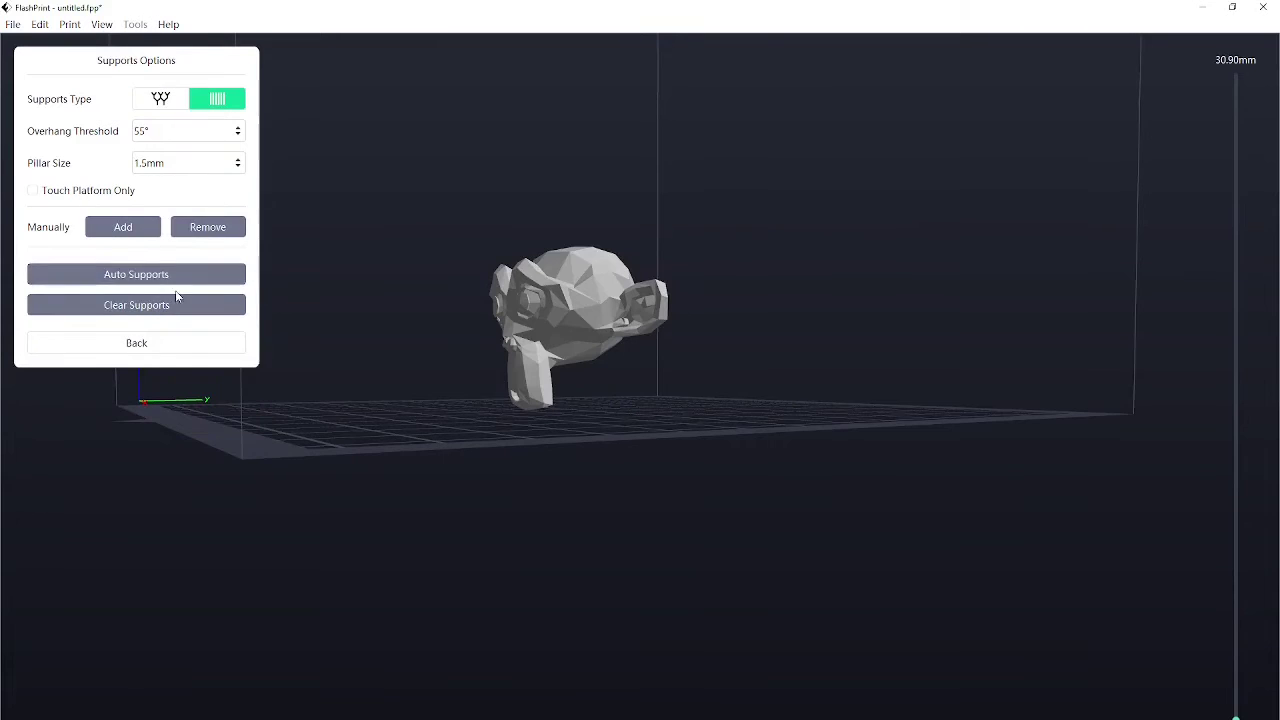
{"action": "left_click", "coordinate": [178, 278]}
{"action": "right_click_drag", "start_coordinate": [452, 343], "coordinate": [530, 420]}
{"action": "scroll", "coordinate": [594, 454], "scroll_direction": "up", "scroll_amount": 3}
{"action": "right_click_drag", "start_coordinate": [594, 451], "coordinate": [555, 420]}
- Manually remove two support pillars on the monkey's front and exit the supports editor
{"action": "scroll", "coordinate": [560, 420], "scroll_direction": "up", "scroll_amount": 3}
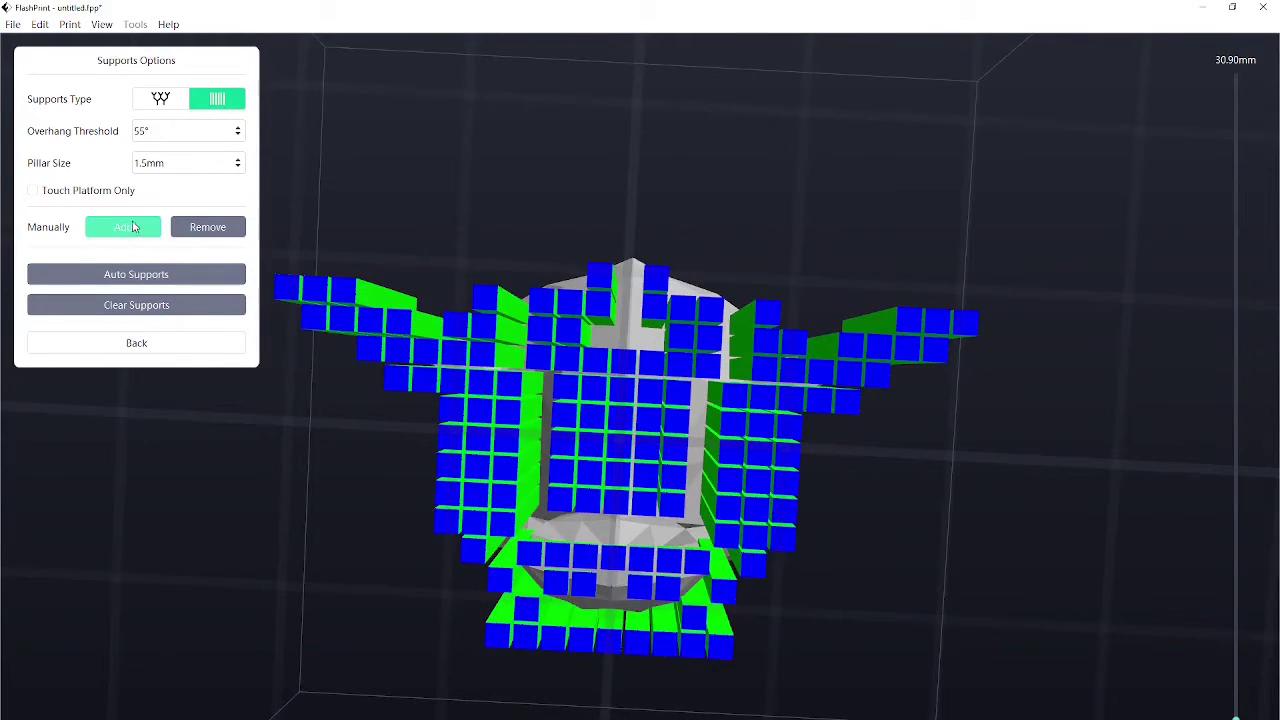
{"action": "left_click", "coordinate": [208, 227]}
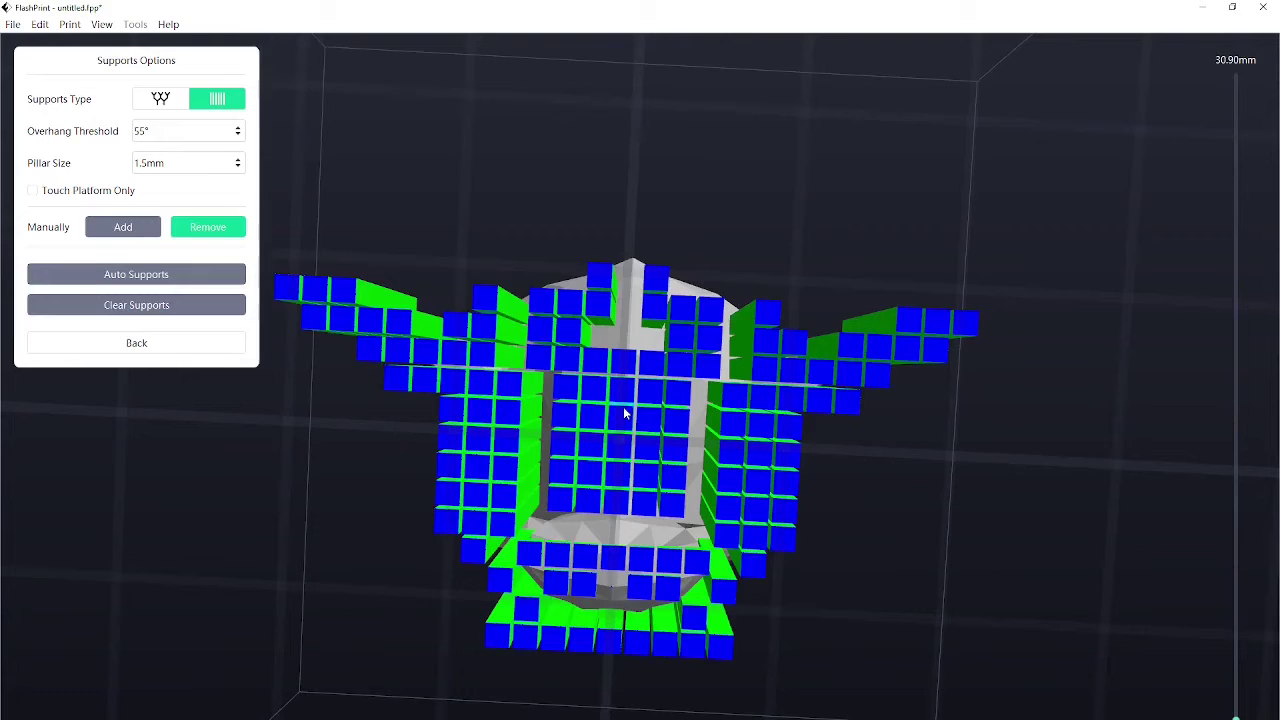
{"action": "left_click", "coordinate": [646, 458]}
{"action": "left_click", "coordinate": [600, 470]}
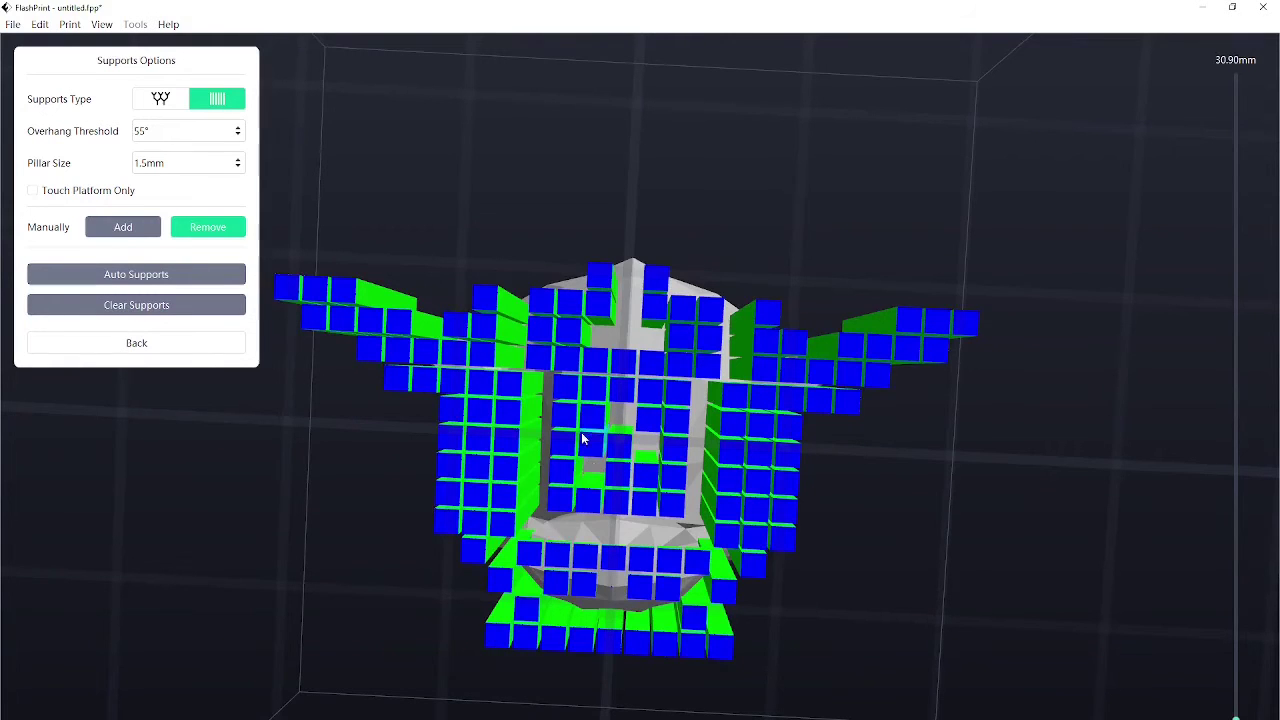
{"action": "left_click_drag", "start_coordinate": [591, 424], "coordinate": [684, 316]}
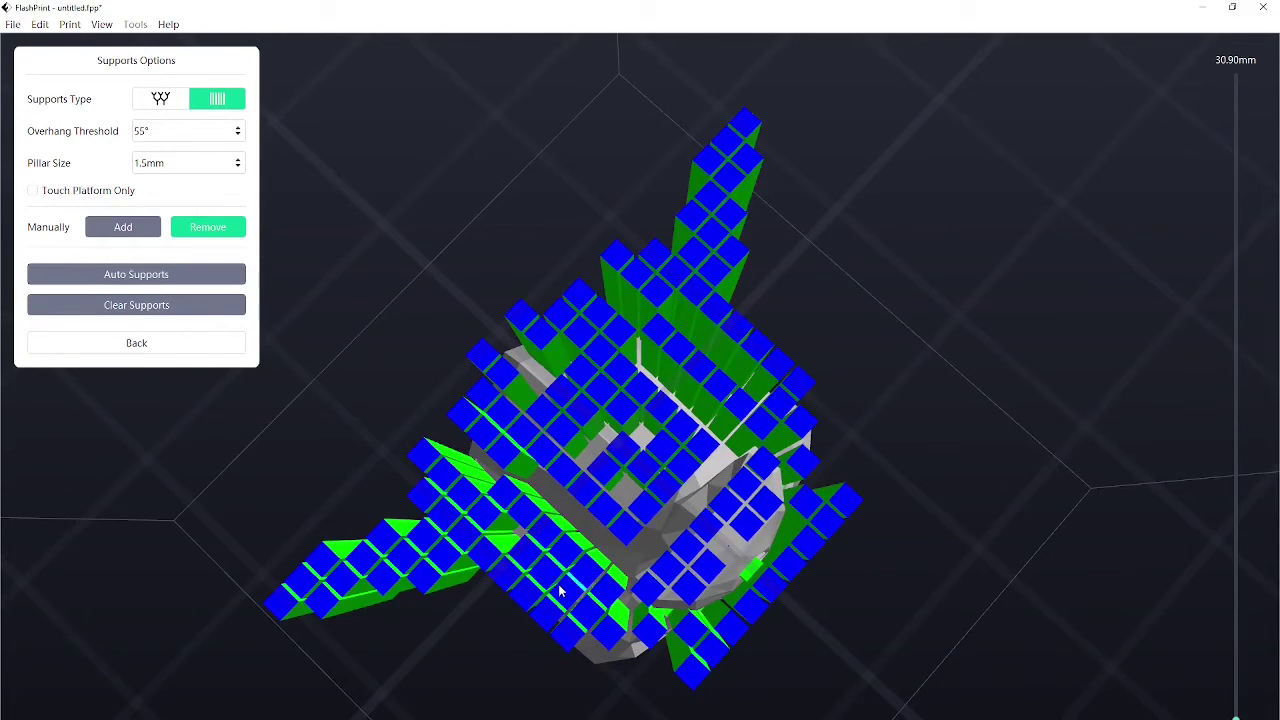
{"action": "left_click_drag", "start_coordinate": [460, 495], "coordinate": [622, 605]}
{"action": "scroll", "coordinate": [500, 420], "scroll_direction": "down", "scroll_amount": 6}
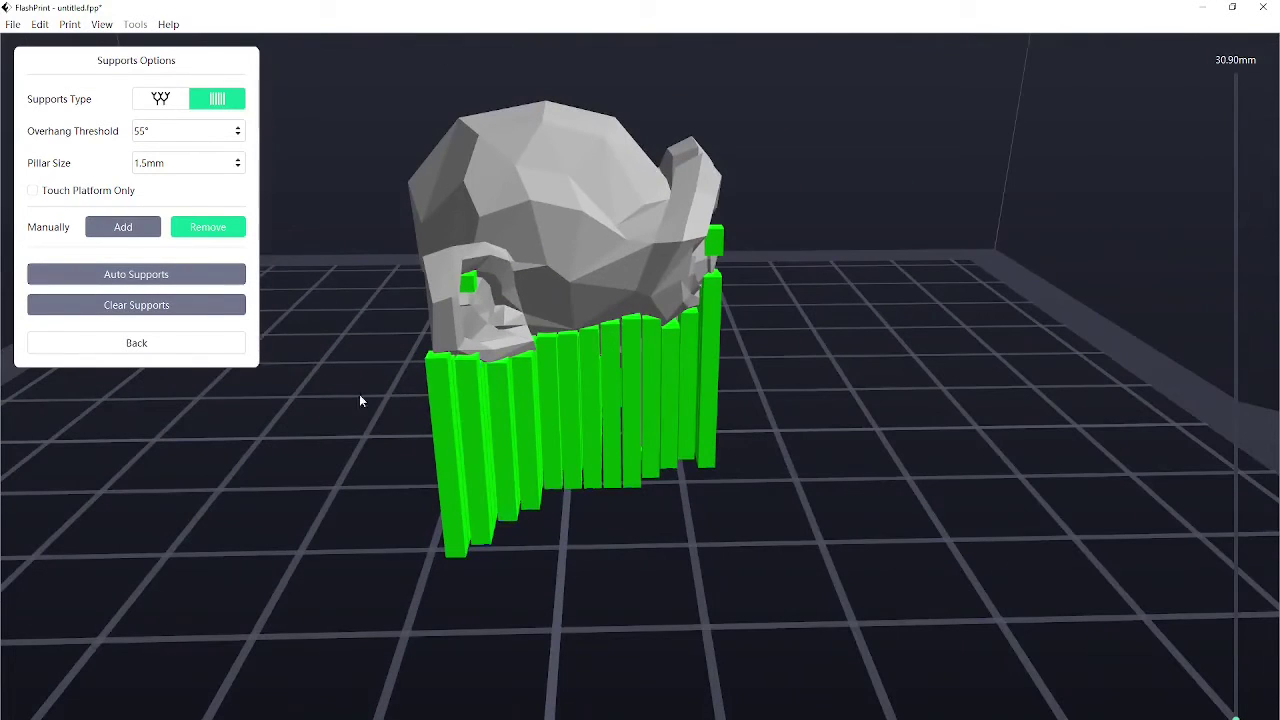
{"action": "left_click", "coordinate": [240, 346]}
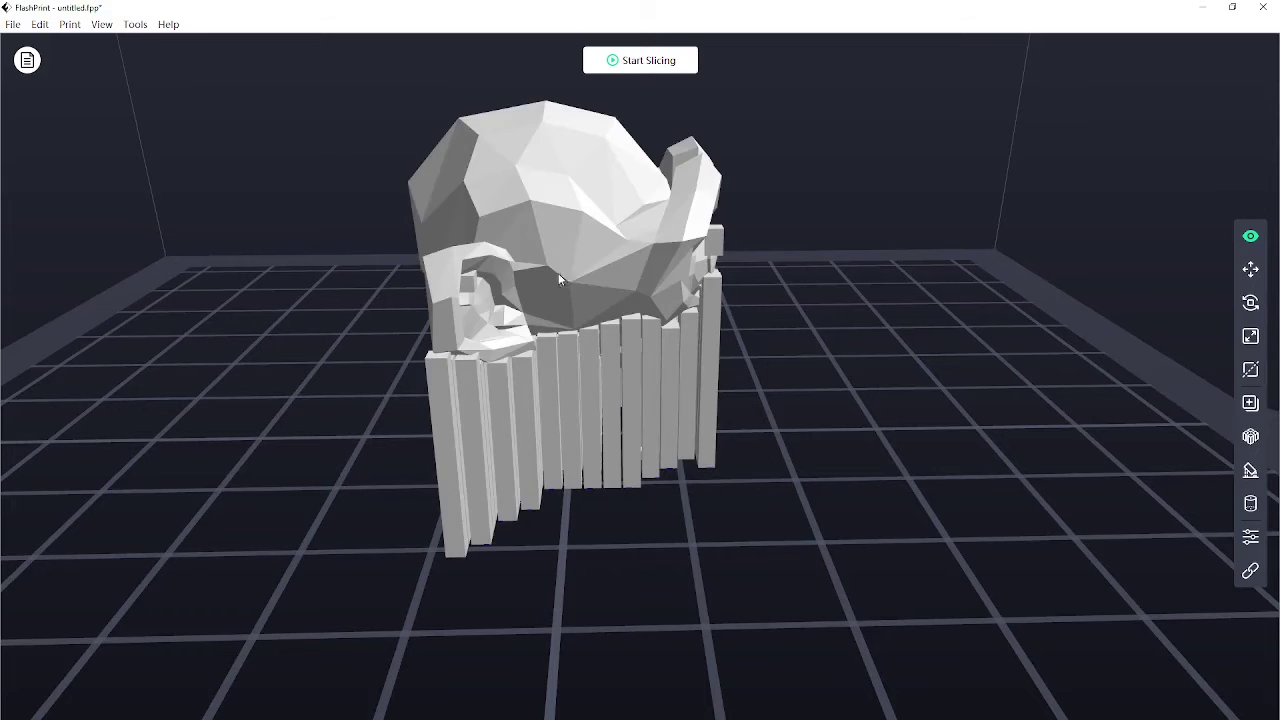
{"action": "left_click", "coordinate": [558, 273]}
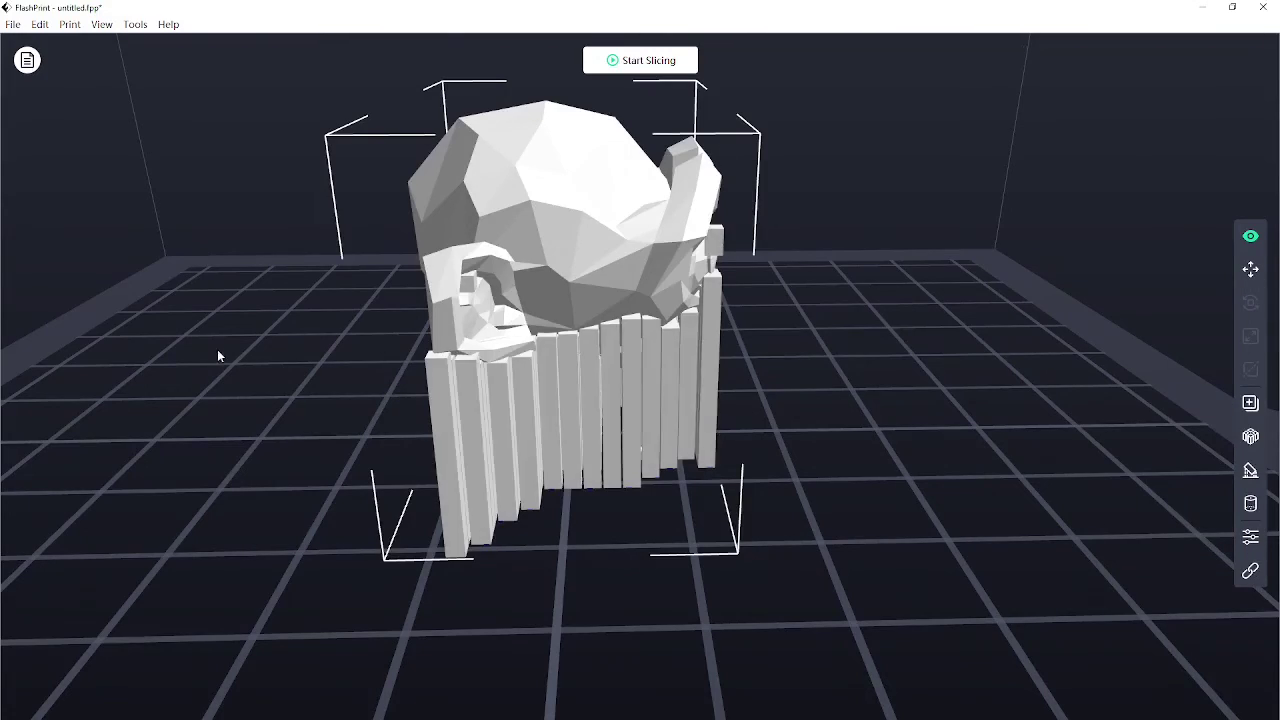
{"action": "left_click_drag", "start_coordinate": [217, 349], "coordinate": [400, 320]}
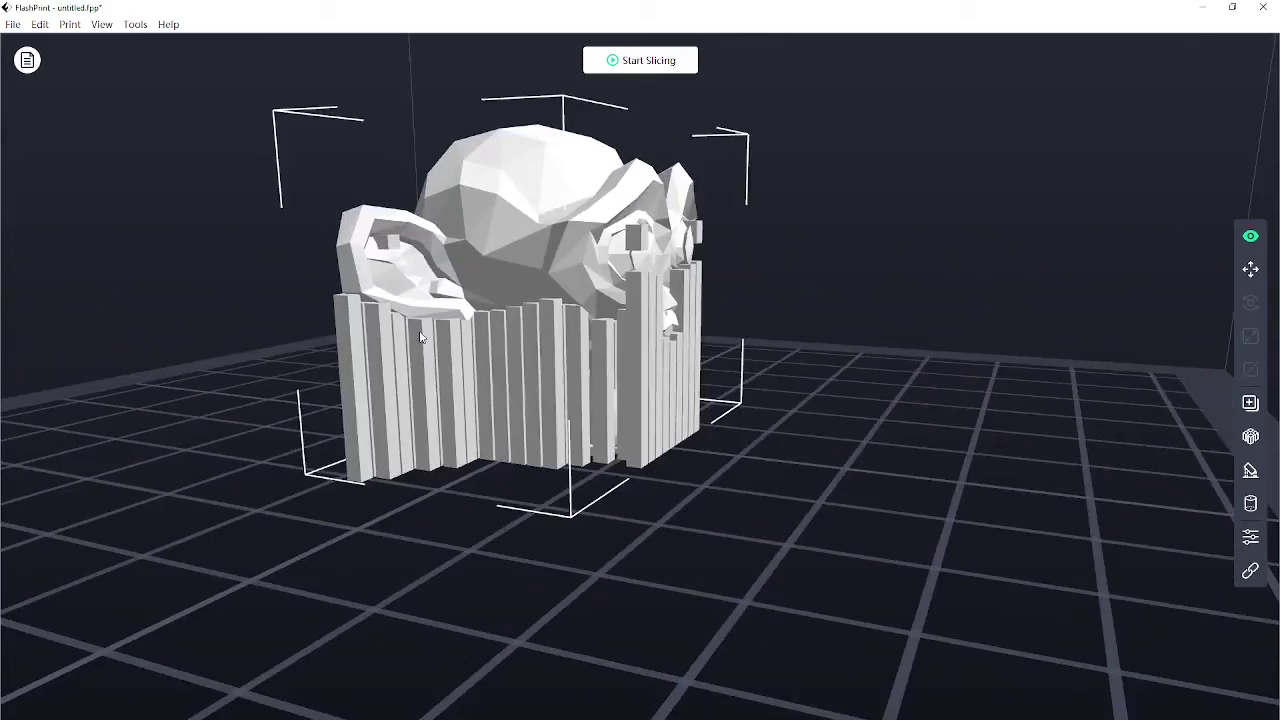
{"action": "left_click", "coordinate": [134, 24]}
{"action": "left_click", "coordinate": [125, 28]}
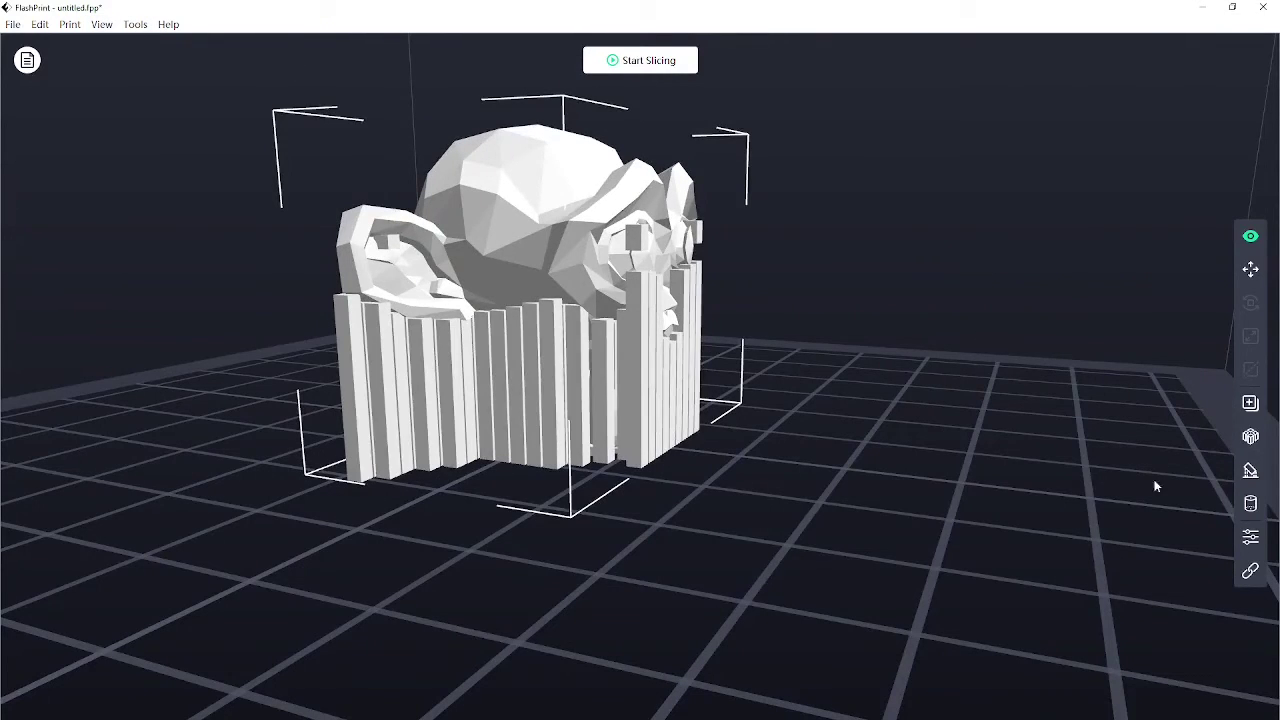
{"action": "left_click_drag", "start_coordinate": [1155, 486], "coordinate": [1051, 423]}
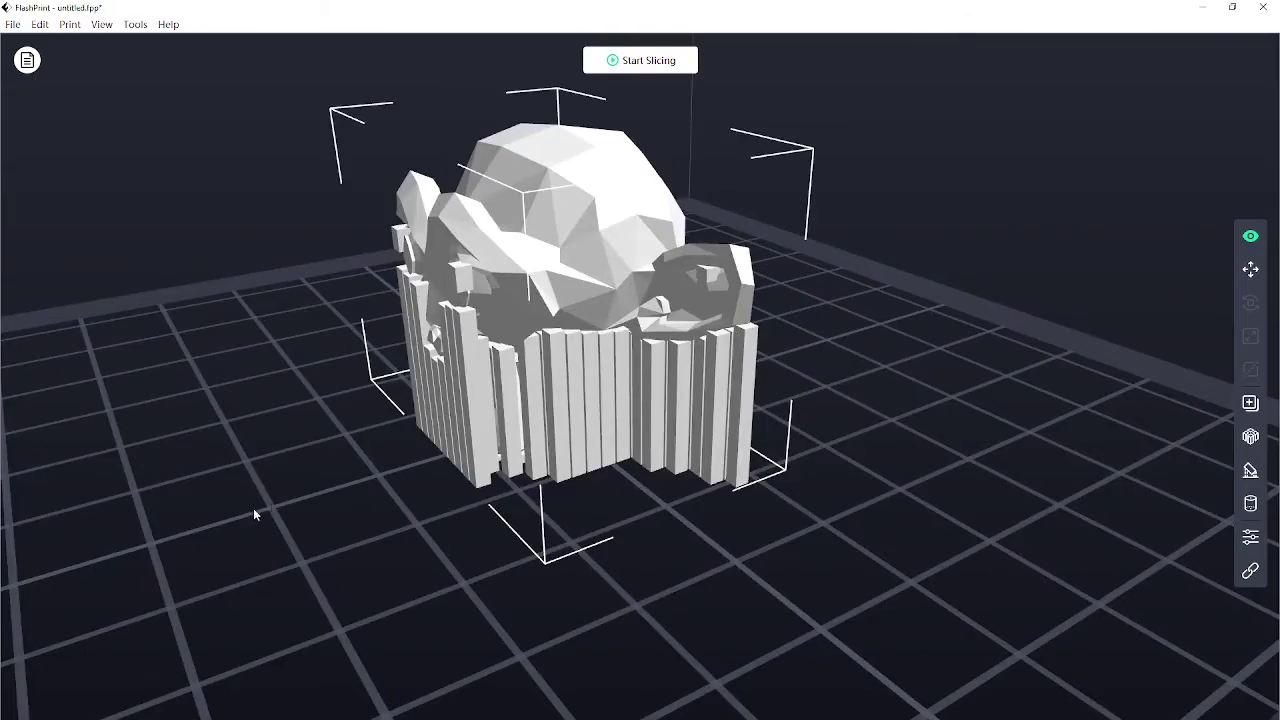
{"action": "left_click_drag", "start_coordinate": [198, 402], "coordinate": [553, 328]}
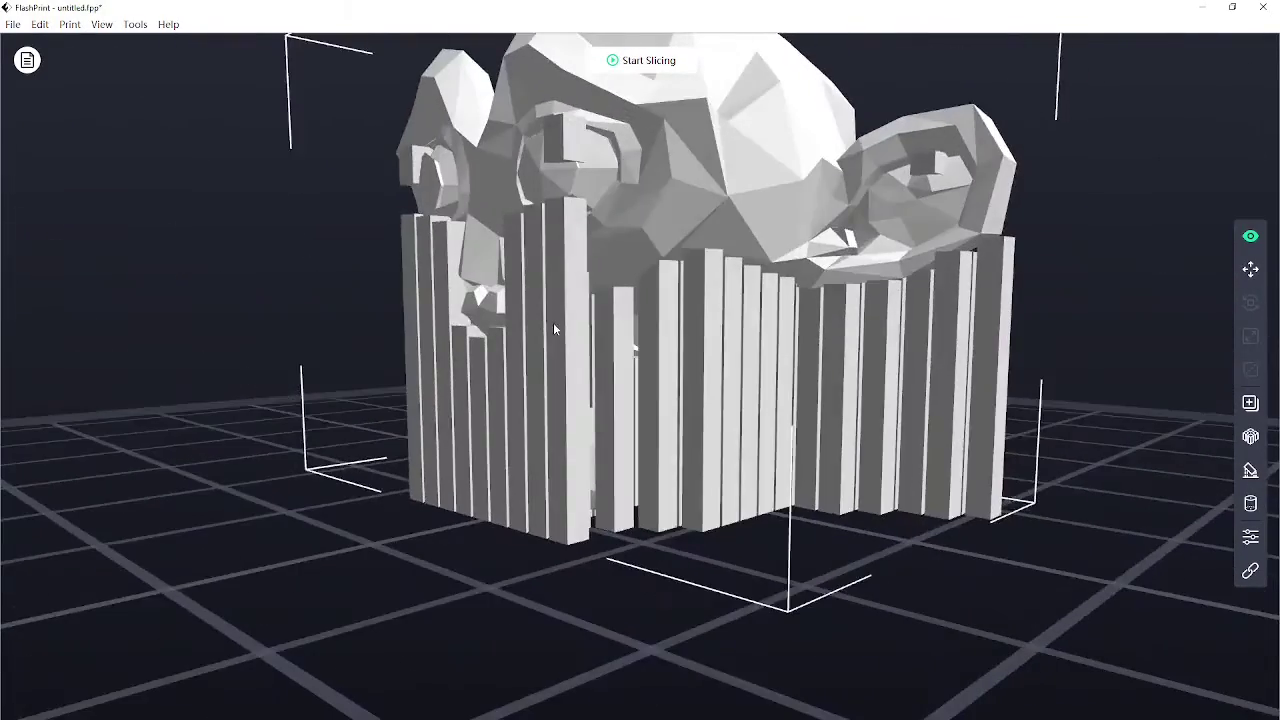
{"action": "left_click_drag", "start_coordinate": [636, 168], "coordinate": [795, 277]}
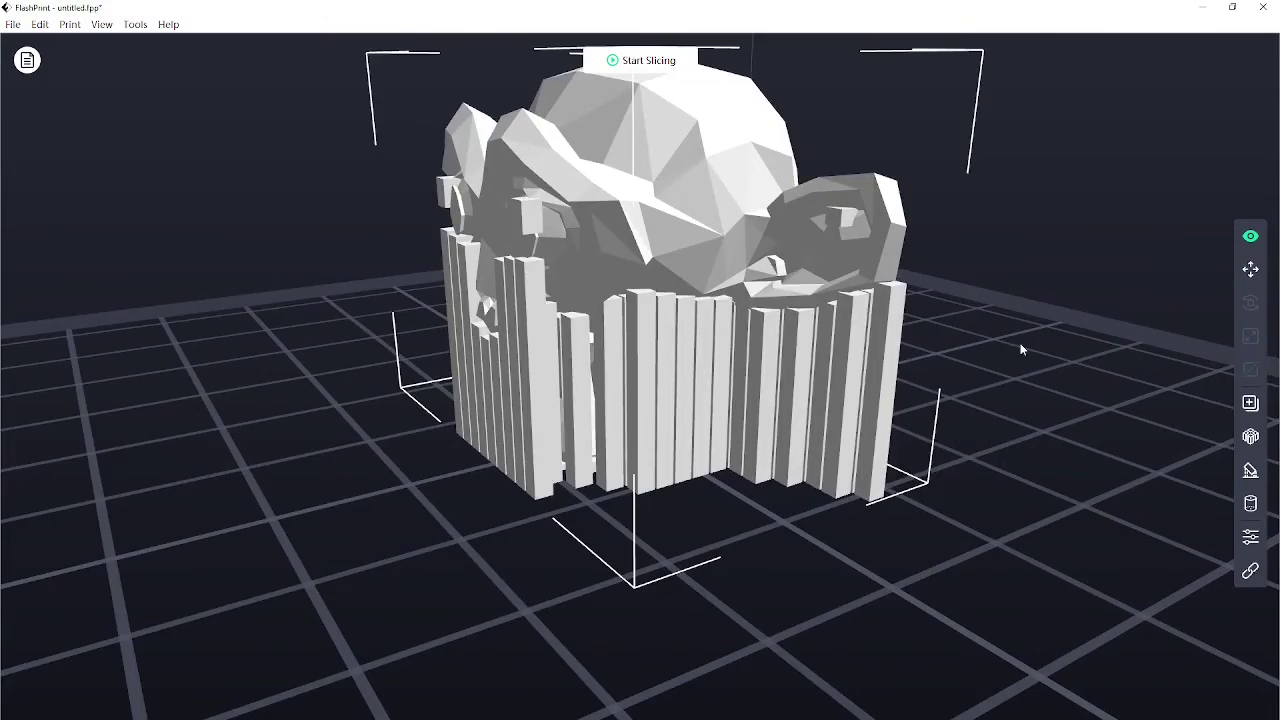
{"action": "left_click_drag", "start_coordinate": [1023, 349], "coordinate": [714, 374]}
{"action": "left_click_drag", "start_coordinate": [897, 480], "coordinate": [850, 484]}
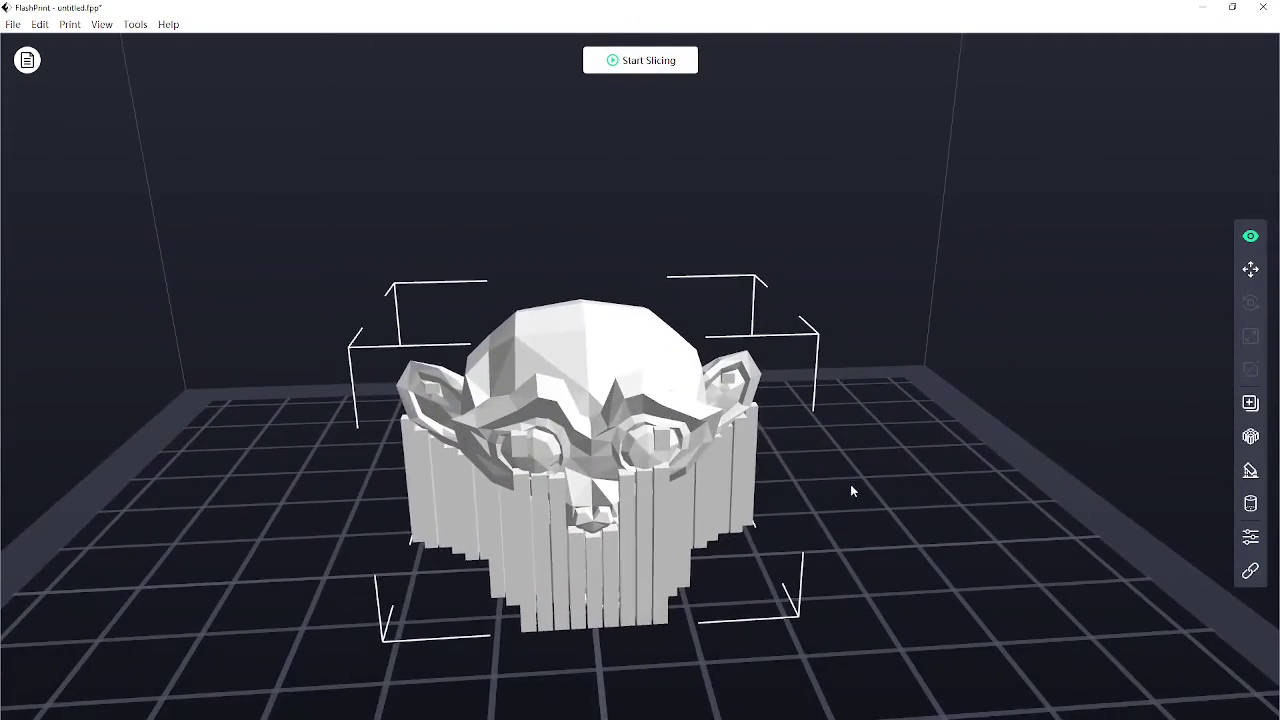
{"action": "left_click_drag", "start_coordinate": [813, 475], "coordinate": [758, 457]}
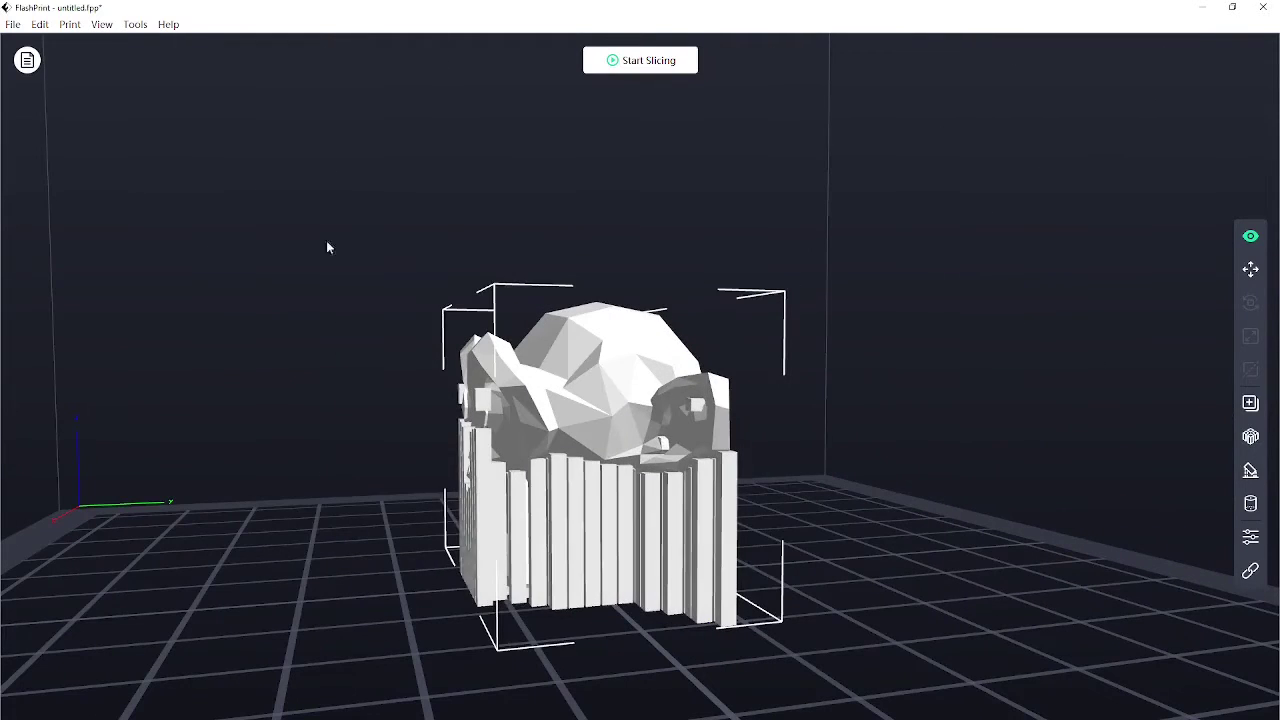
{"action": "left_click", "coordinate": [17, 25]}
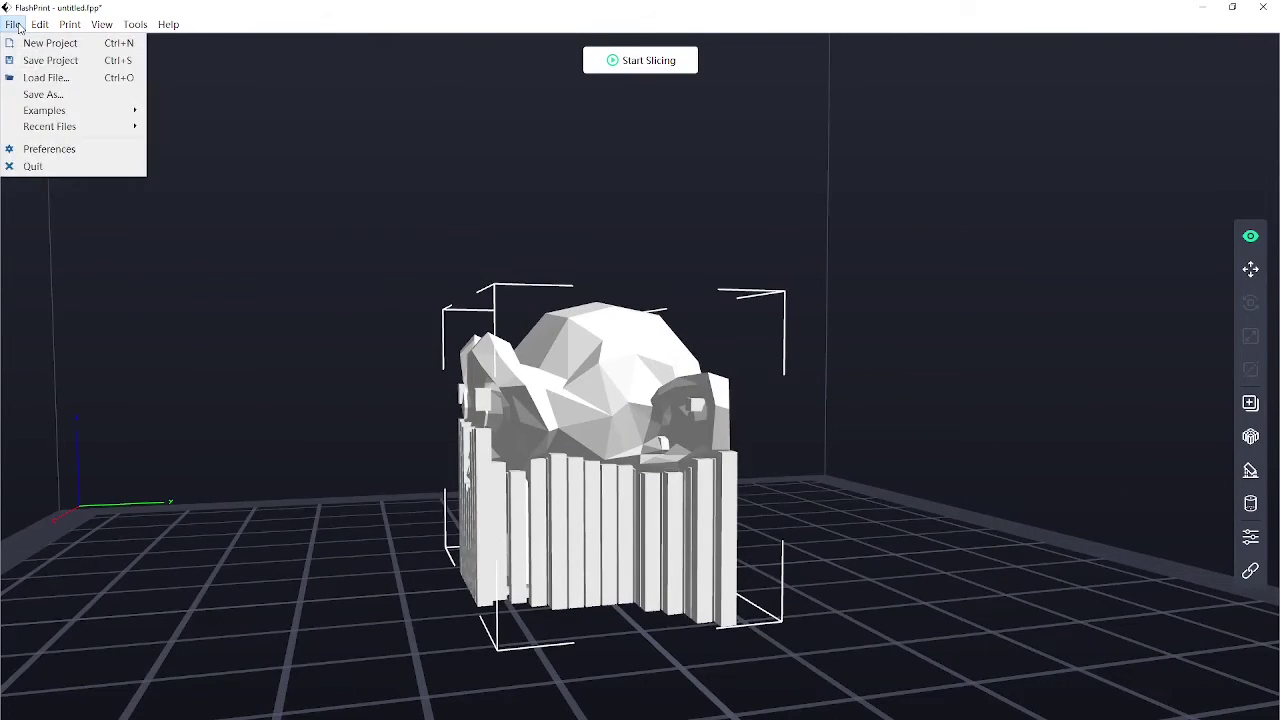
{"action": "left_click", "coordinate": [17, 25]}
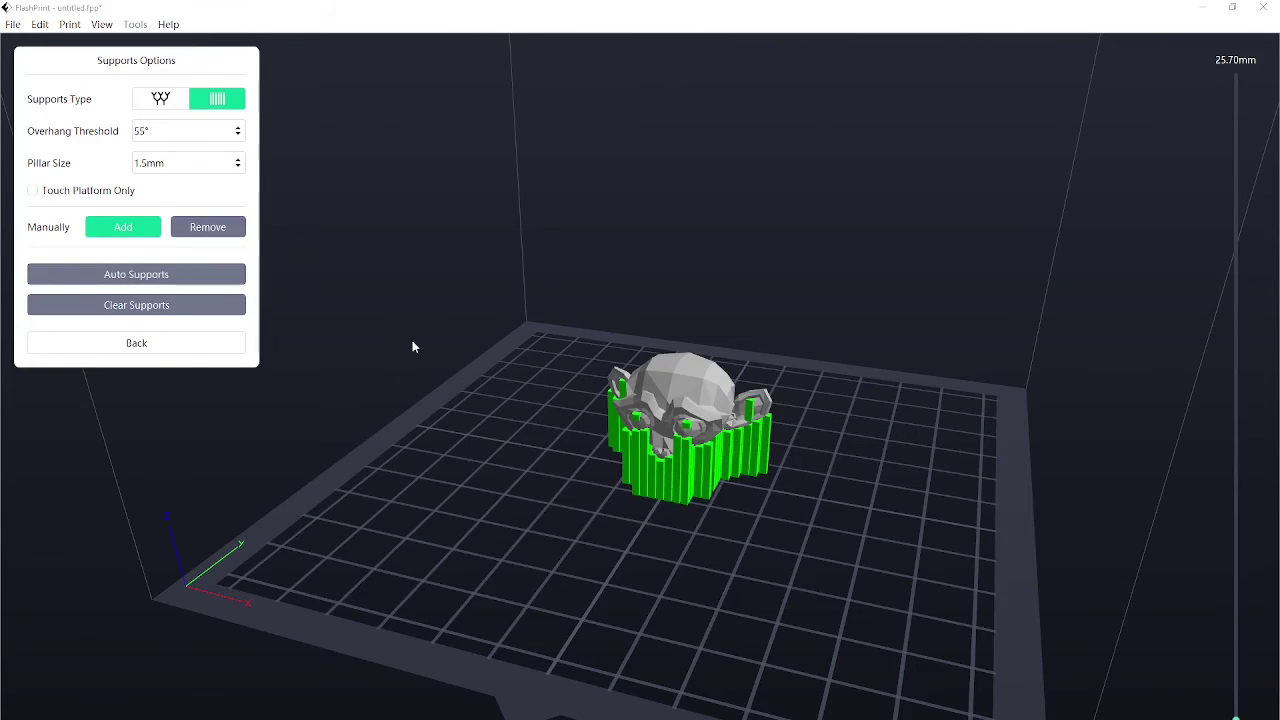
{"action": "left_click_drag", "start_coordinate": [660, 400], "coordinate": [831, 417]}
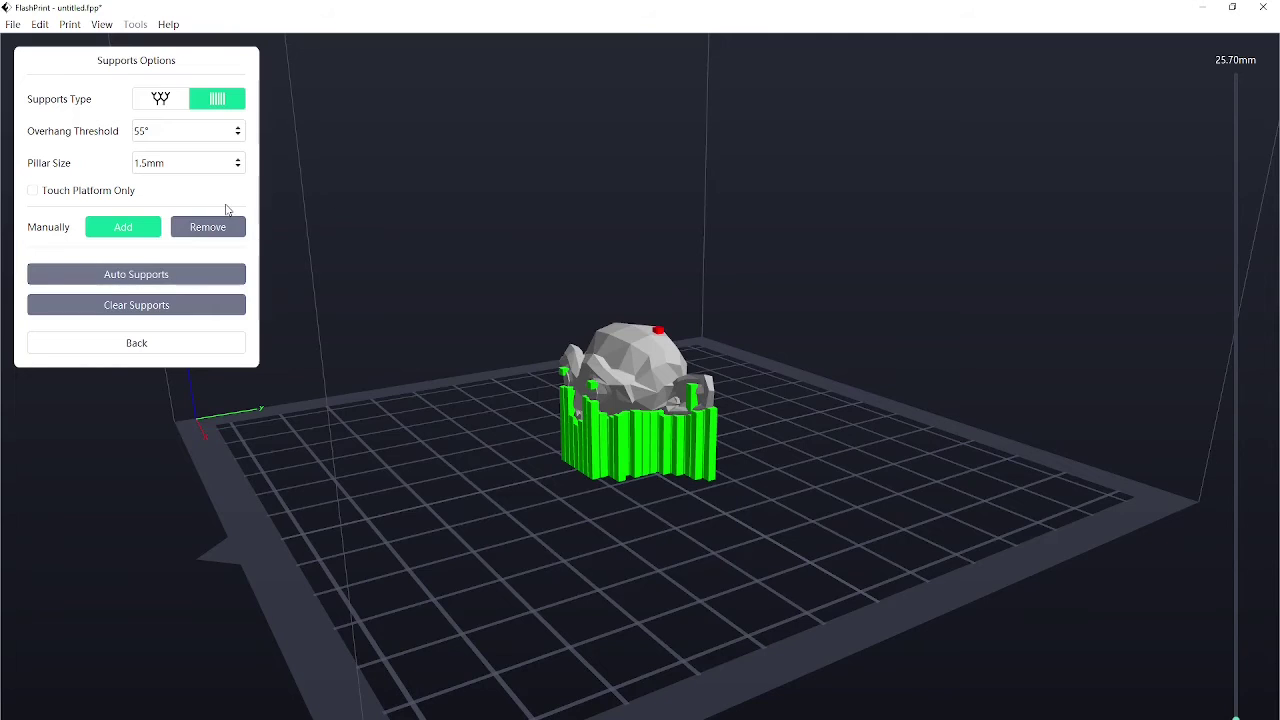
{"action": "left_click", "coordinate": [143, 345]}
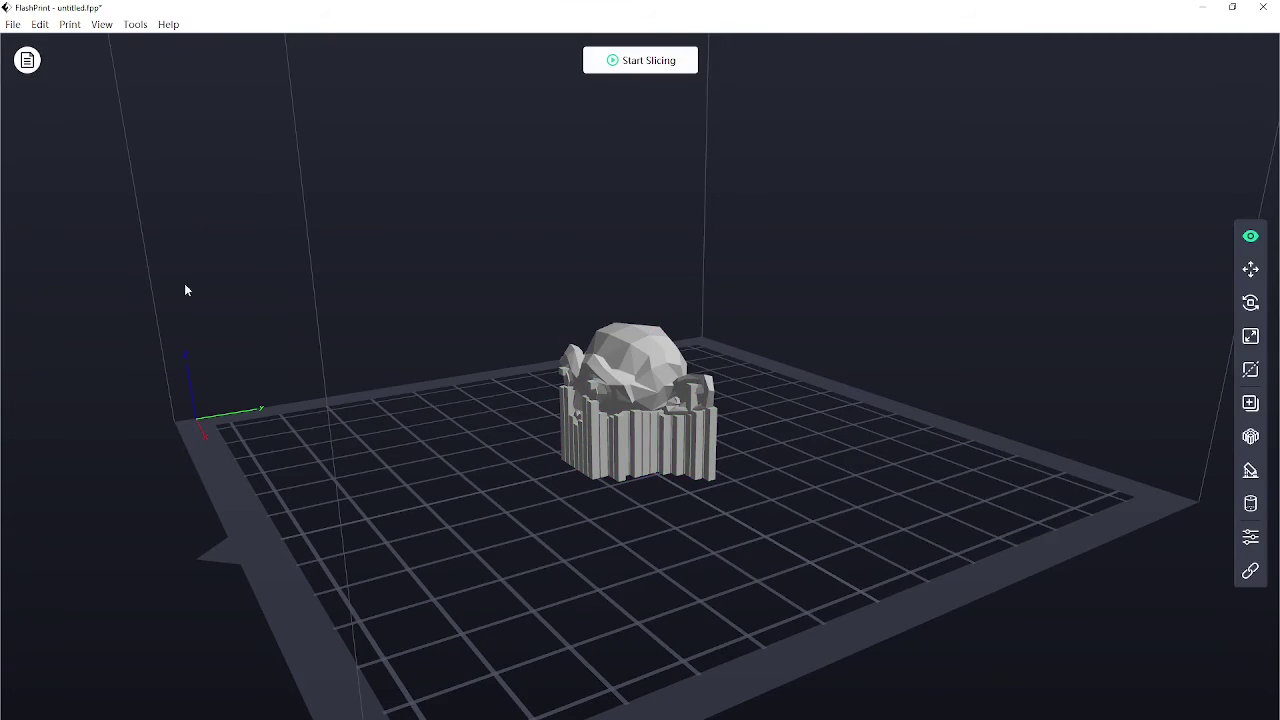
- Set Enable Raft to Yes in the Expert Mode slice settings and start slicing
{"action": "left_click", "coordinate": [634, 62]}
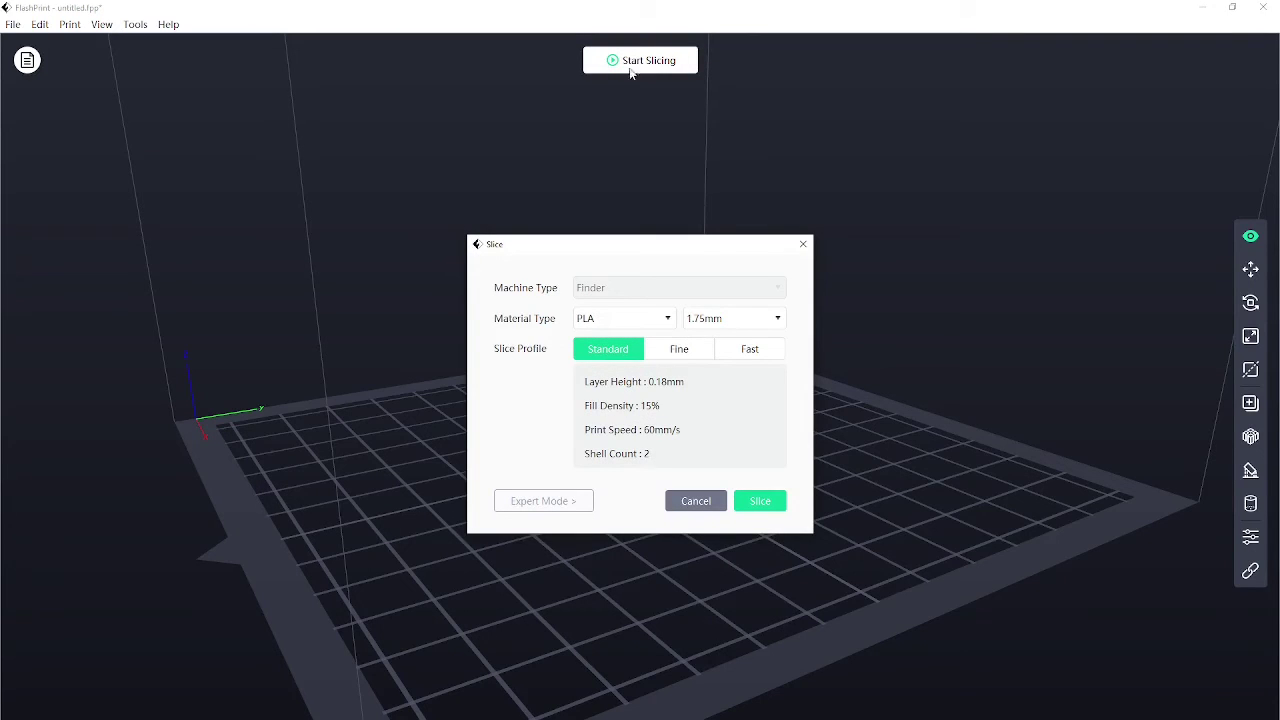
{"action": "left_click", "coordinate": [543, 501]}
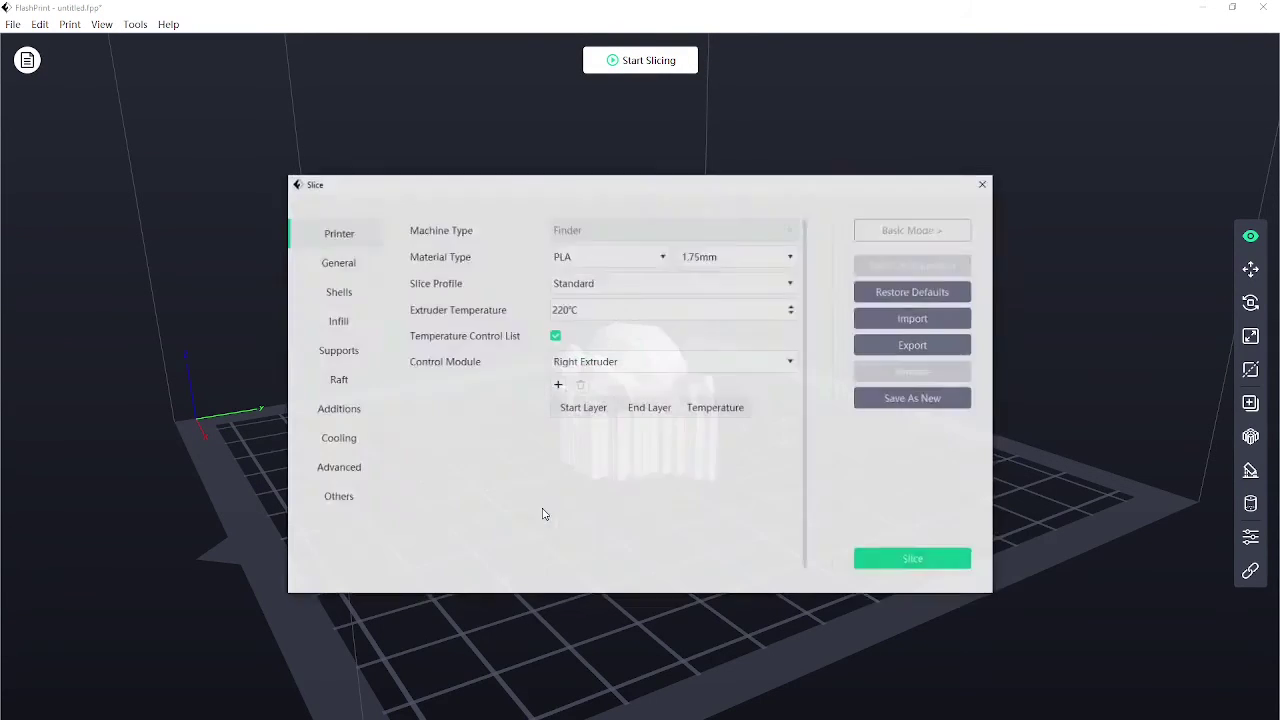
{"action": "left_click", "coordinate": [338, 383]}
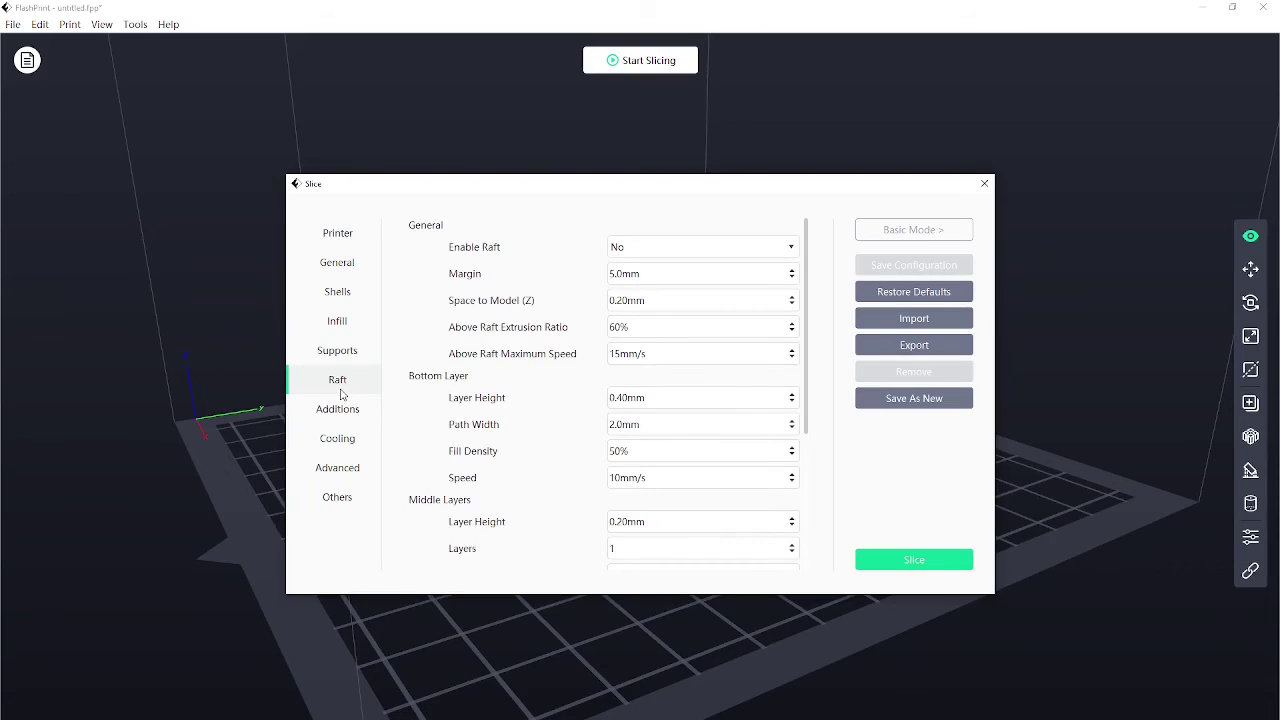
{"action": "left_click", "coordinate": [645, 247]}
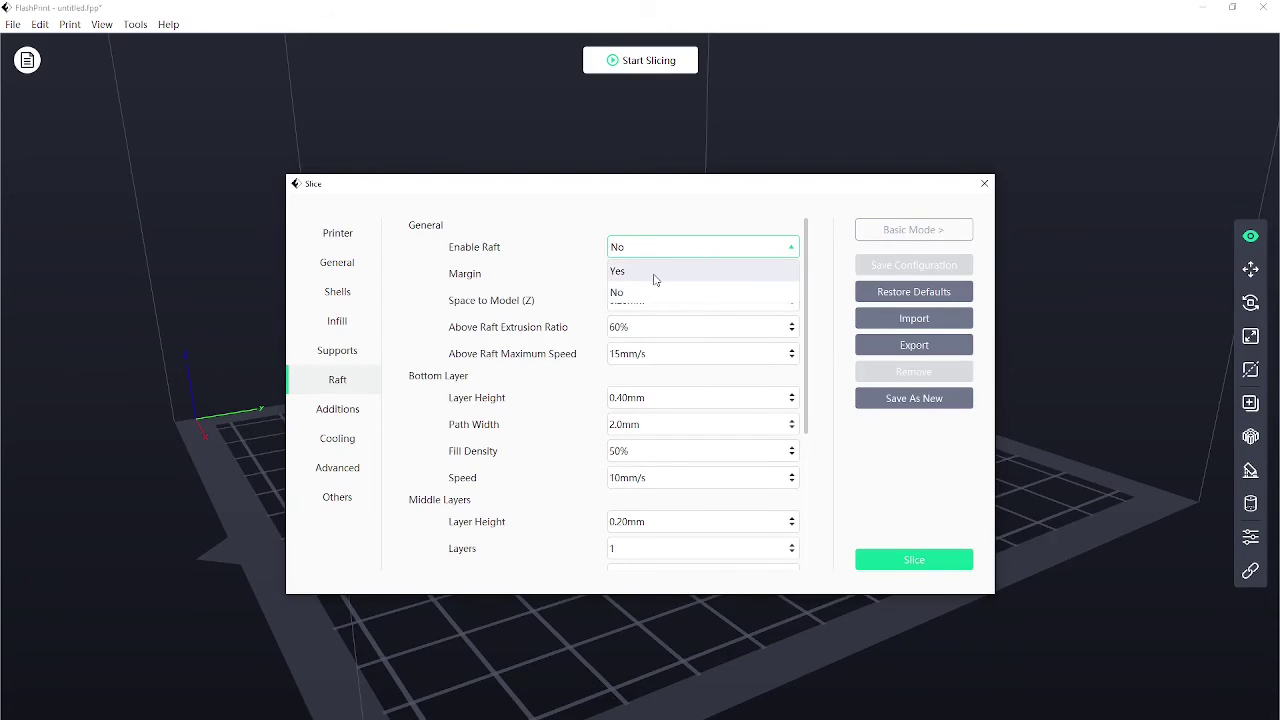
{"action": "left_click", "coordinate": [655, 274]}
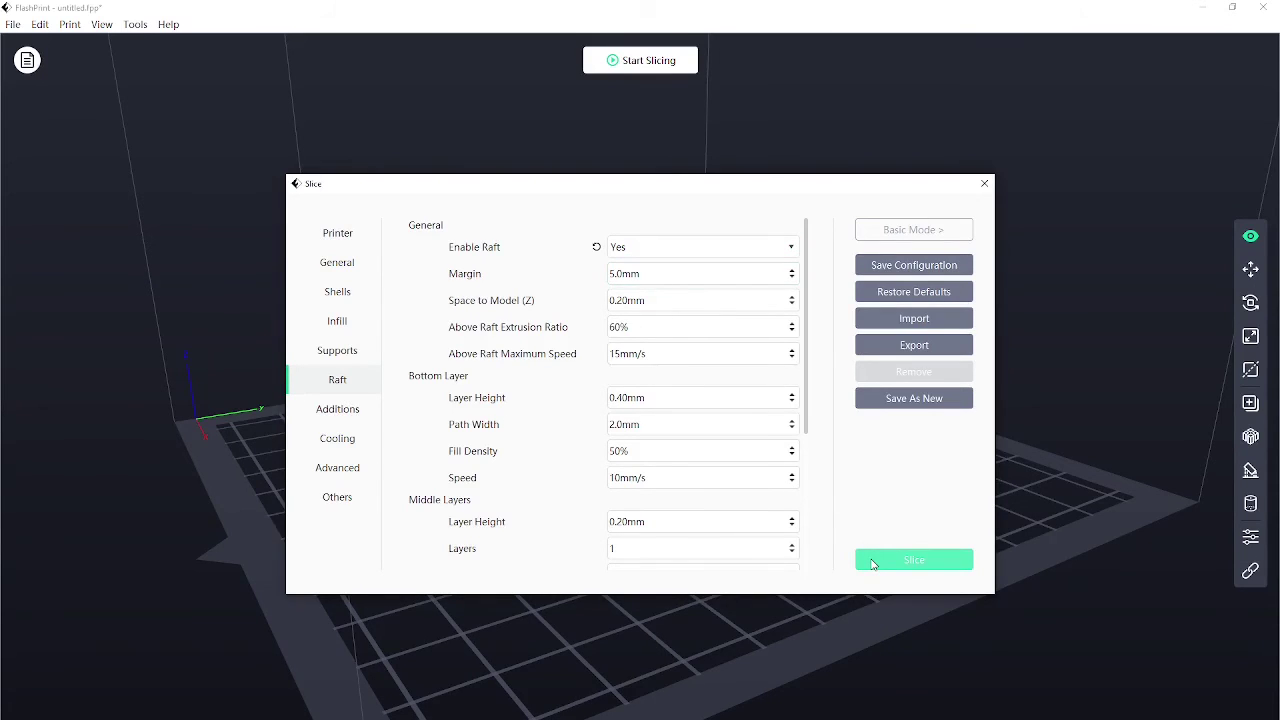
{"action": "left_click", "coordinate": [872, 563]}
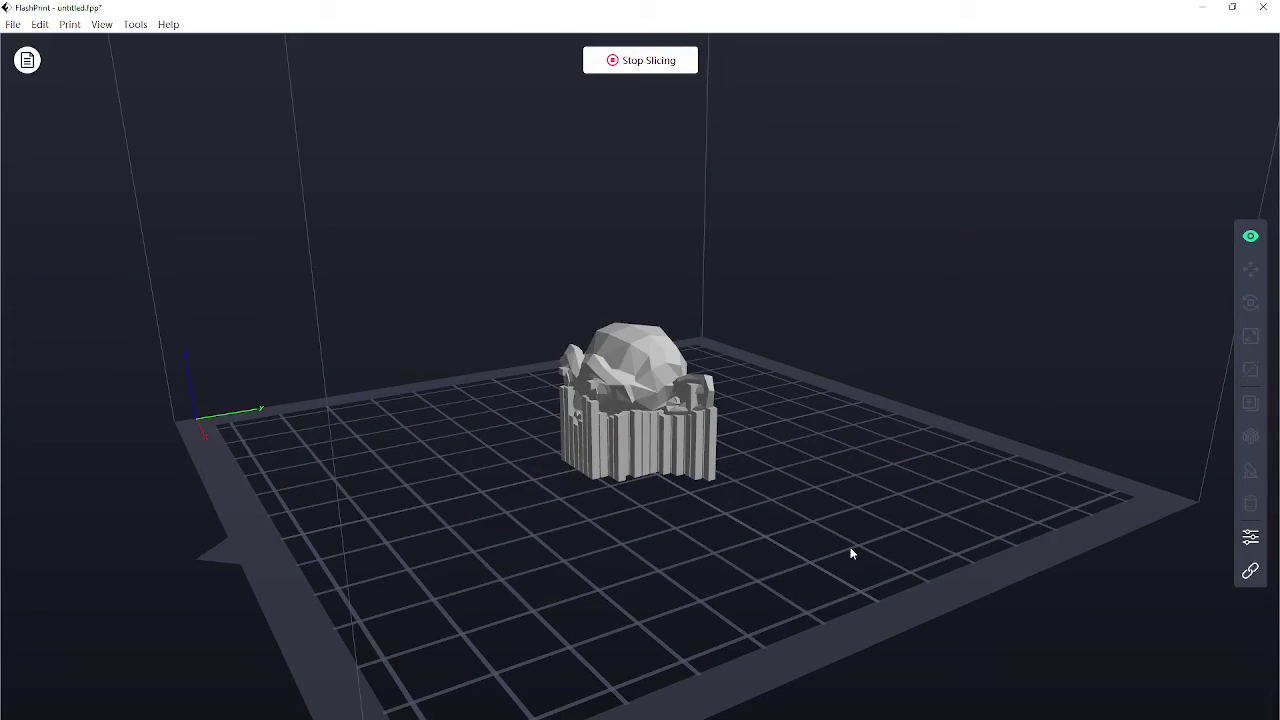
- Open the slice preview and inspect the monkey's raft and supports from two angles
{"action": "left_click", "coordinate": [660, 66]}
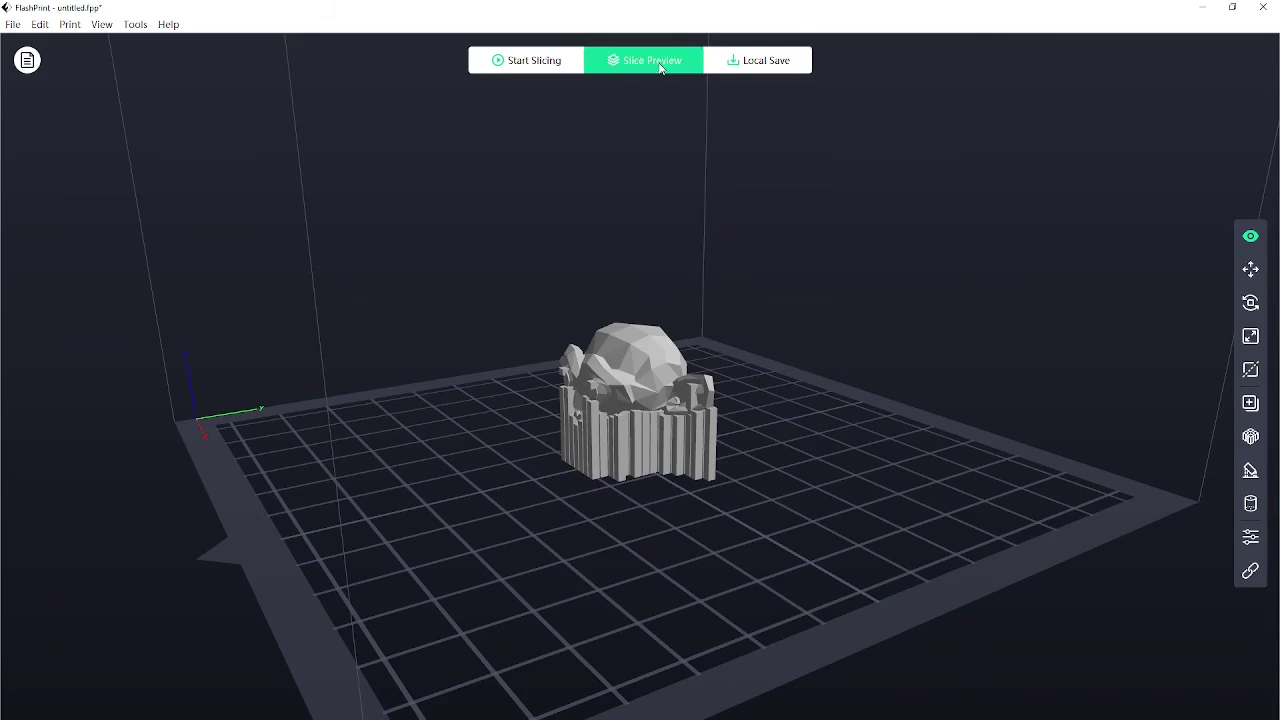
{"action": "left_click_drag", "start_coordinate": [880, 516], "coordinate": [488, 432]}
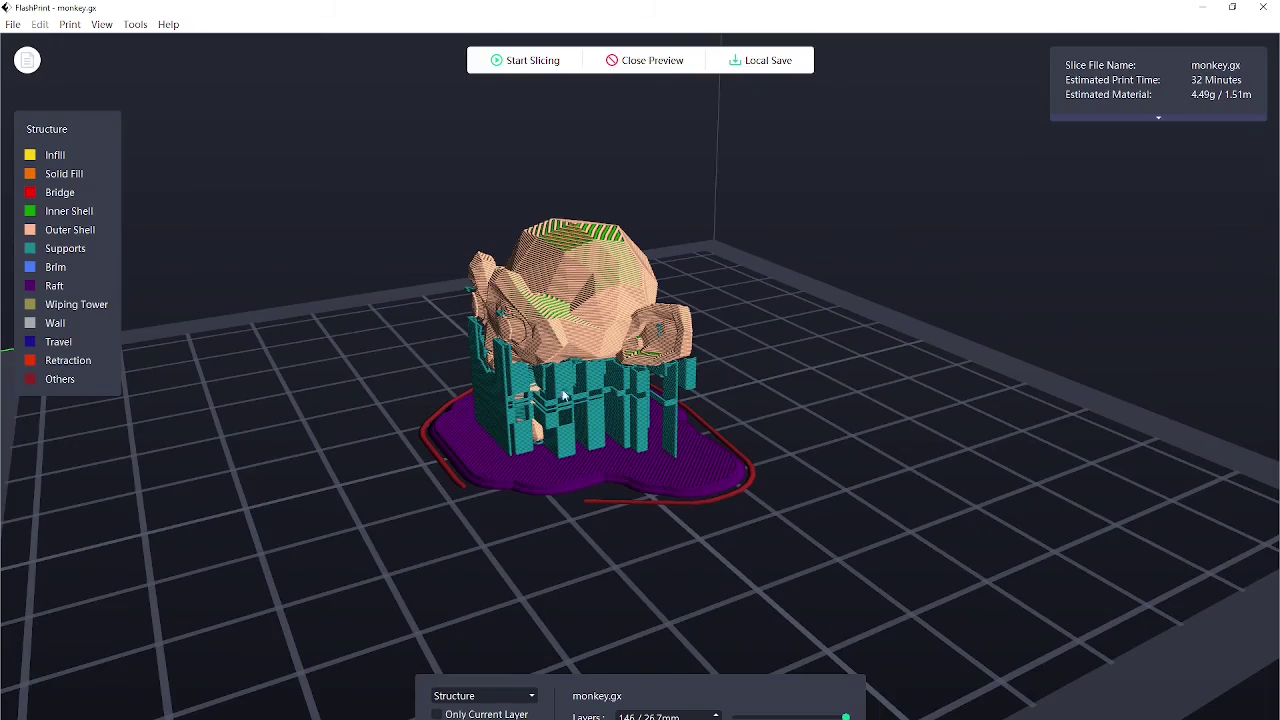
{"action": "left_click_drag", "start_coordinate": [825, 428], "coordinate": [638, 430]}
- Save the sliced file to this computer, renaming monkey_2.gx to monkey_3.gx
{"action": "left_click_drag", "start_coordinate": [783, 402], "coordinate": [749, 399]}
{"action": "left_click", "coordinate": [757, 62]}
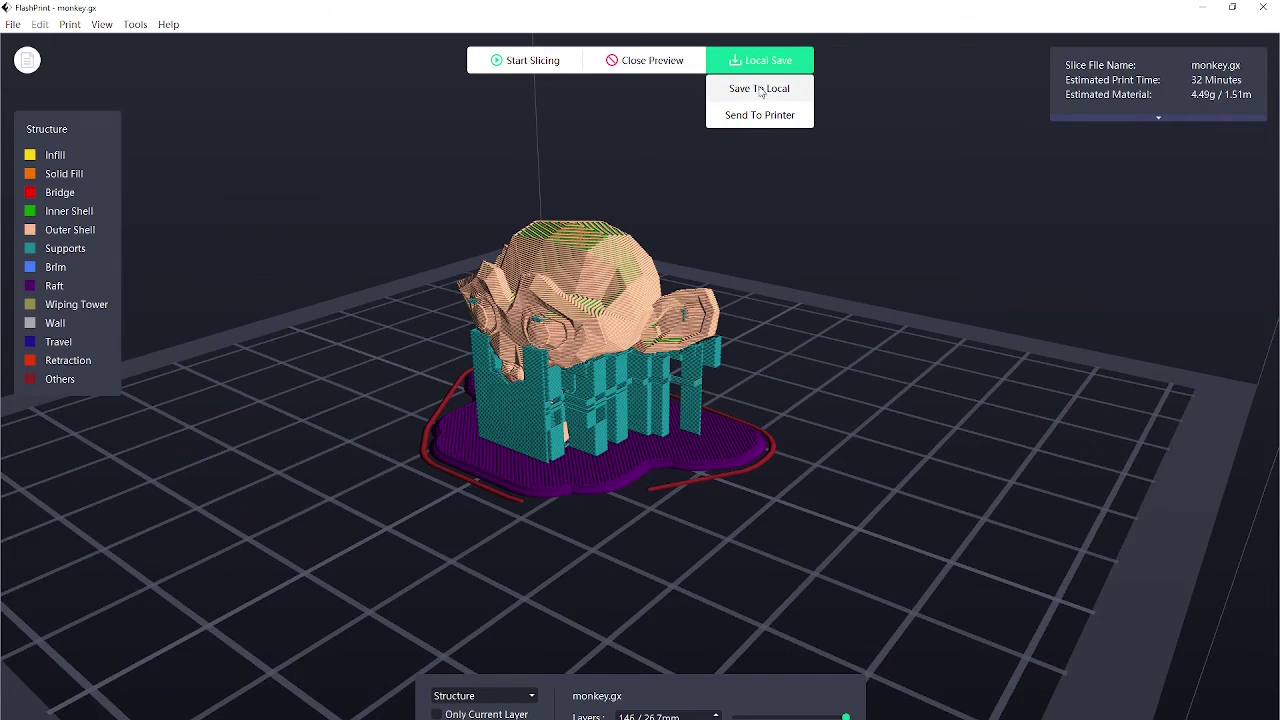
{"action": "left_click", "coordinate": [760, 89]}
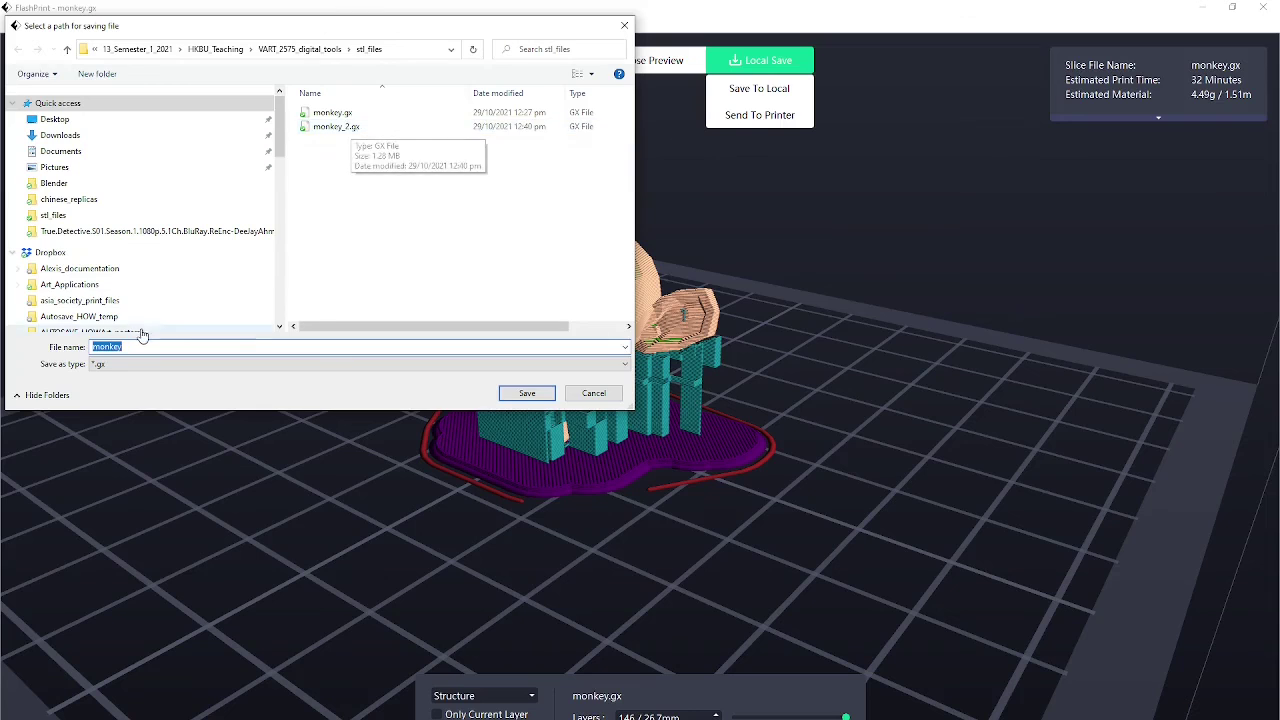
{"action": "left_click", "coordinate": [336, 126]}
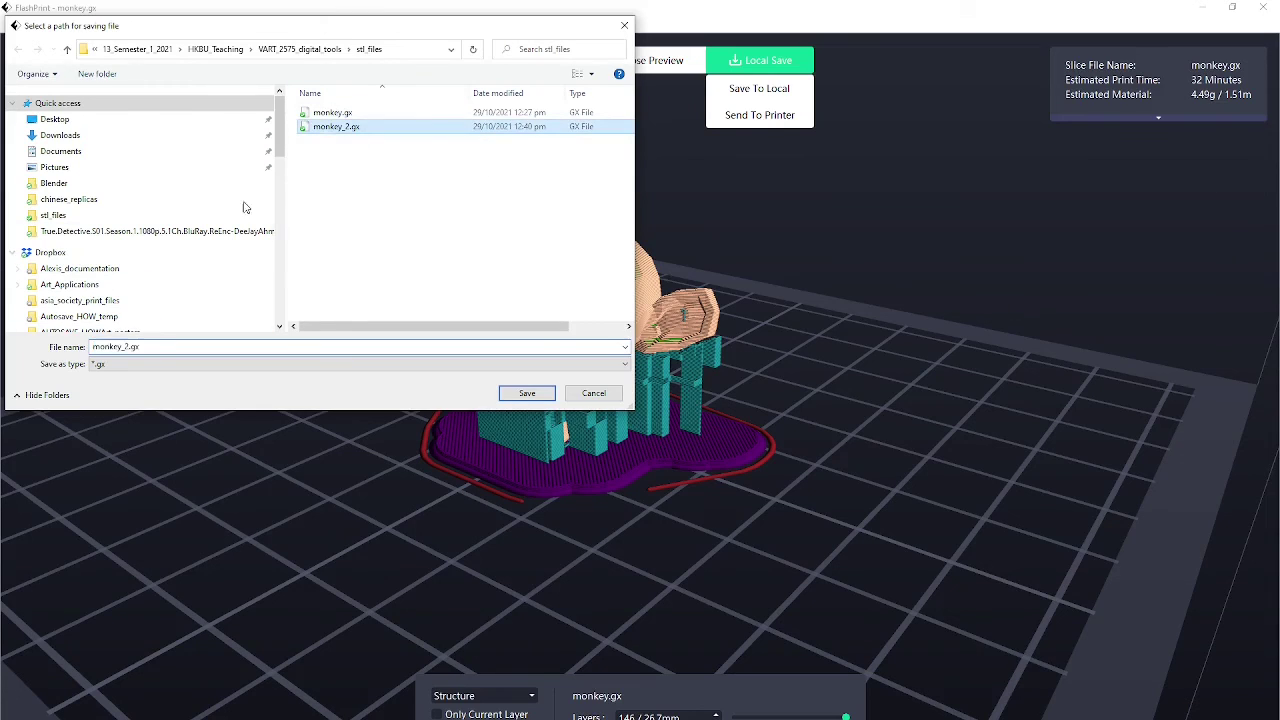
{"action": "double_click", "coordinate": [124, 346]}
{"action": "left_click", "coordinate": [127, 346]}
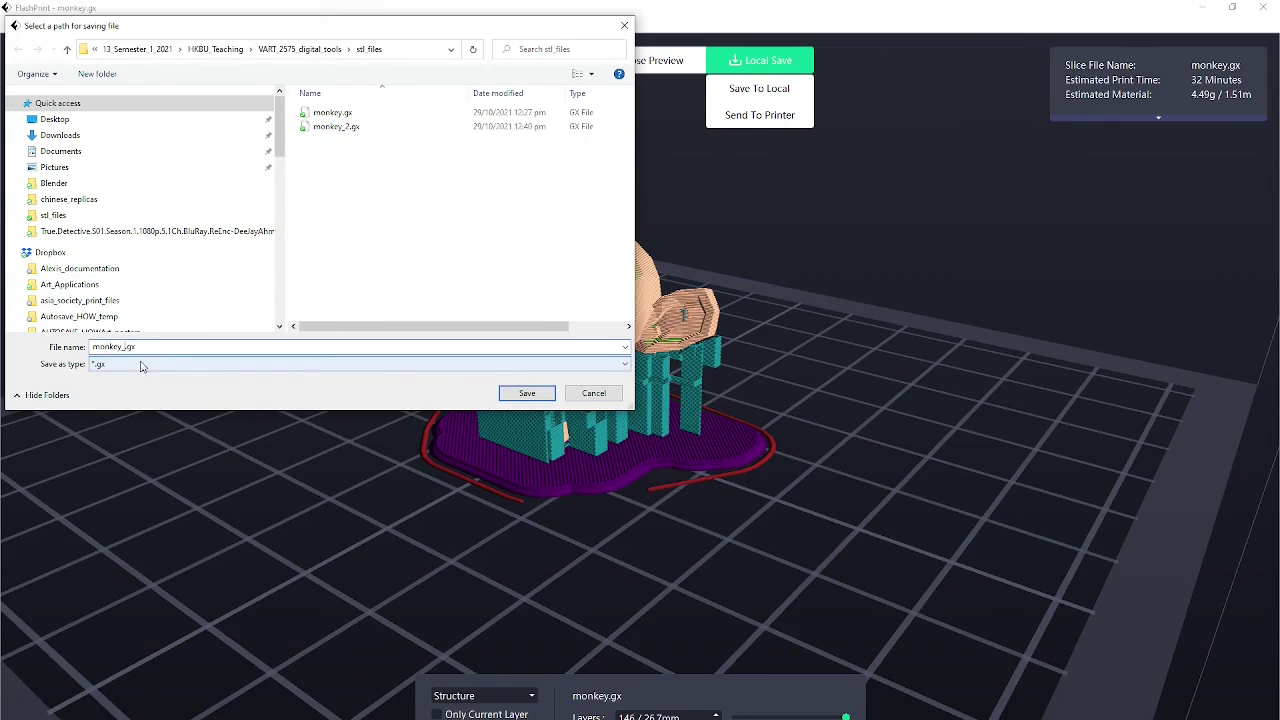
{"action": "key", "text": "BackSpace"}
{"action": "type", "text": "3"}
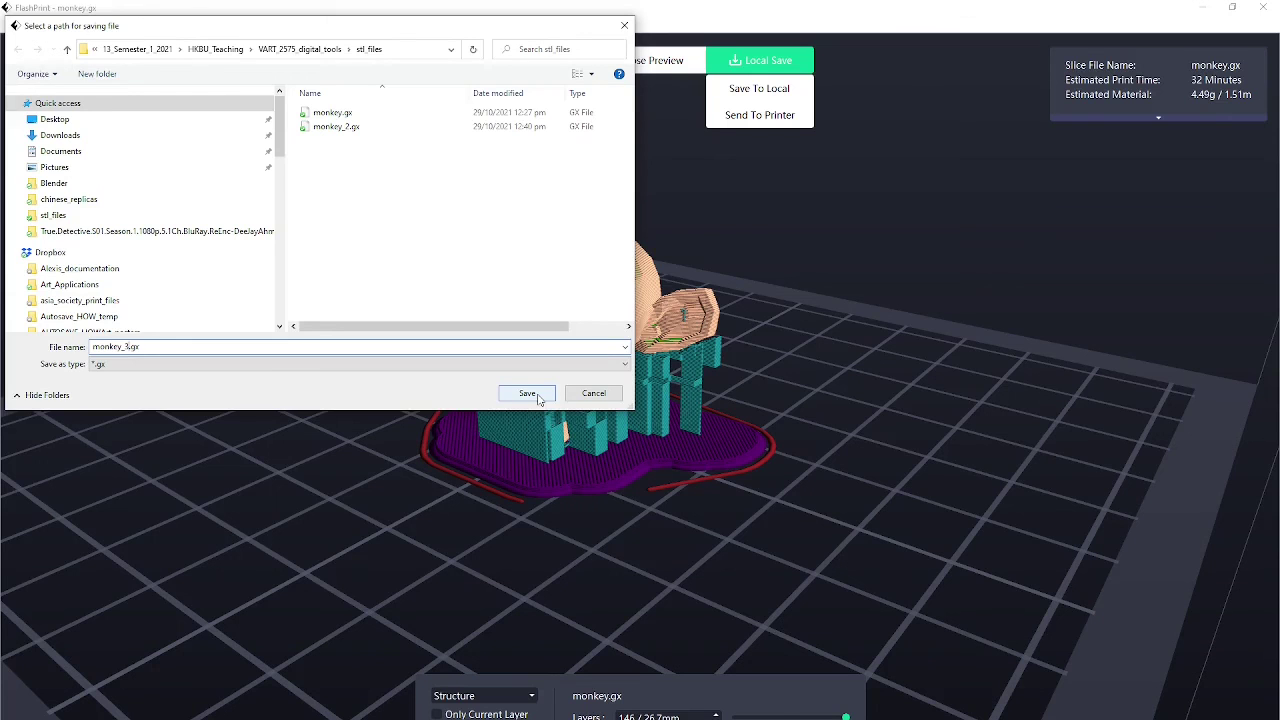
{"action": "left_click", "coordinate": [527, 393]}
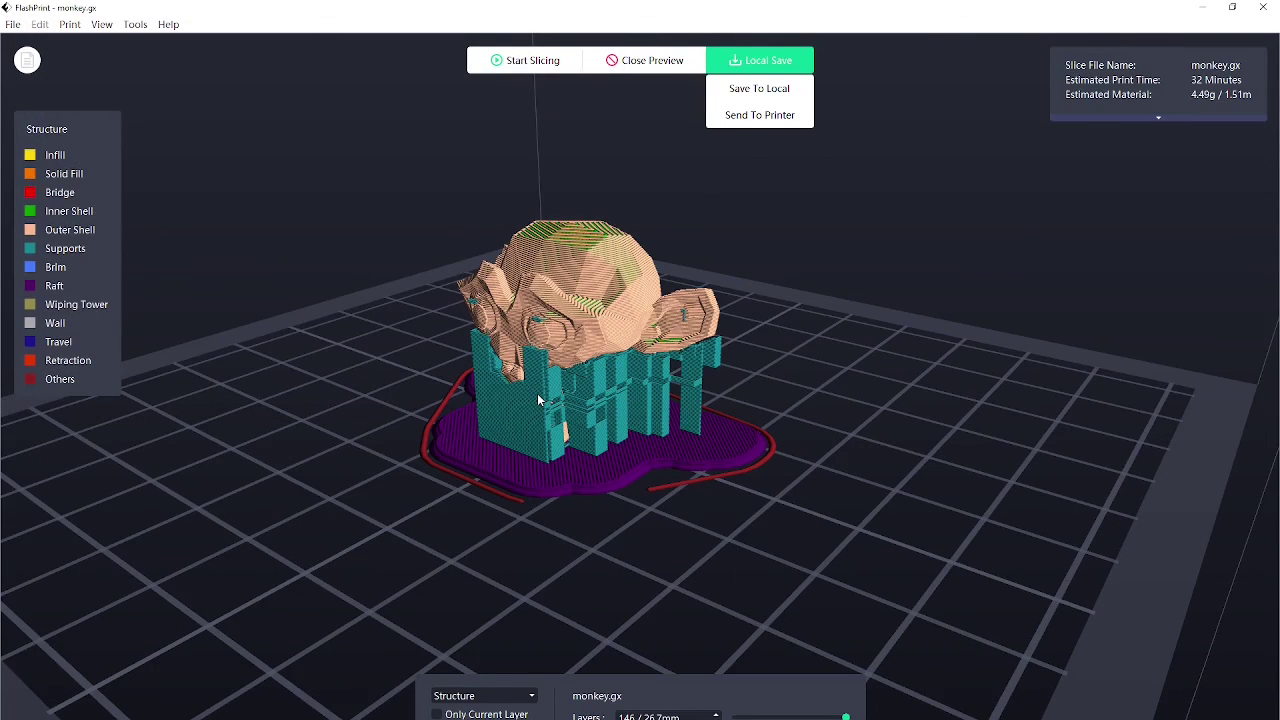